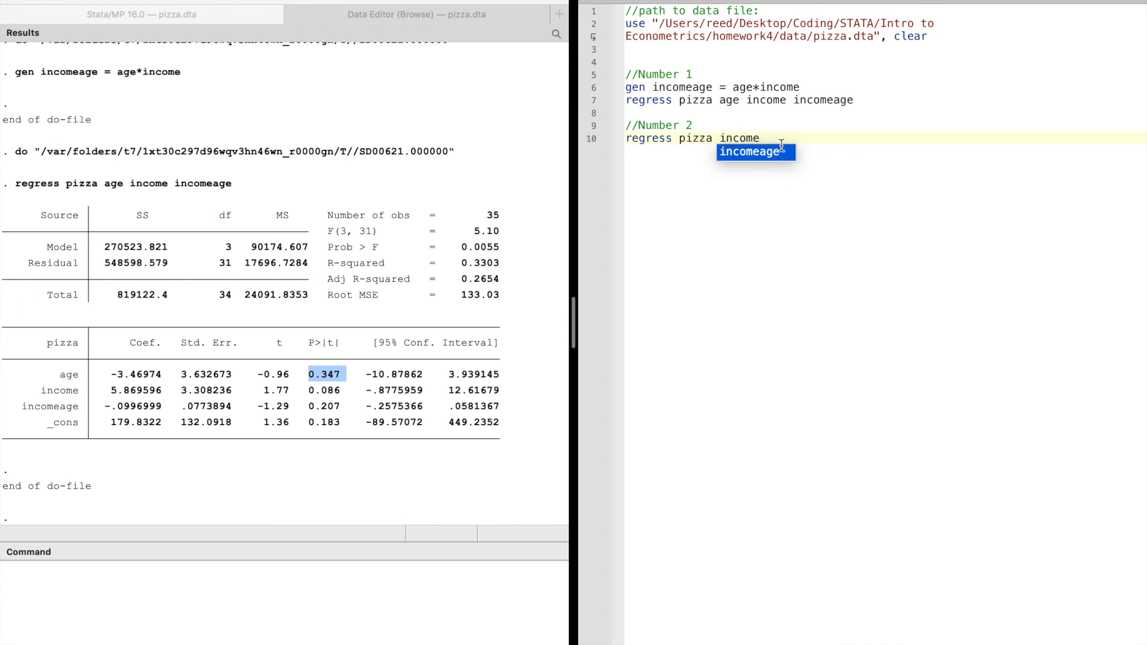
Run the regression of pizza on income and compare its residual sum of squares with that of the full model
key(super+shift+d)
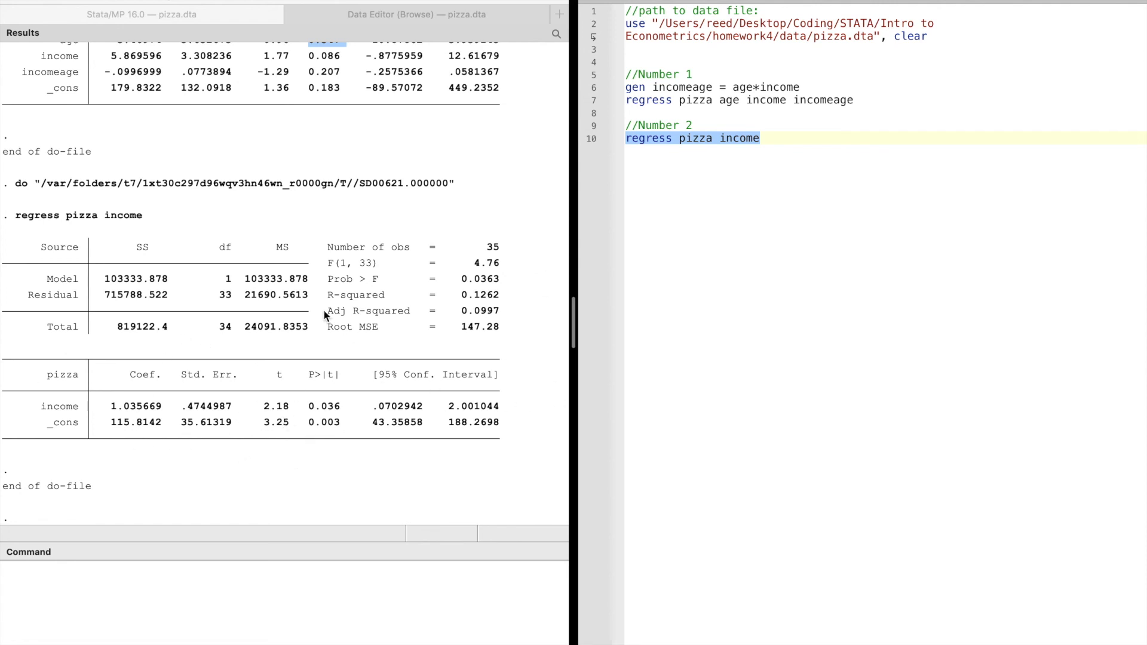
drag(174, 295, 100, 295)
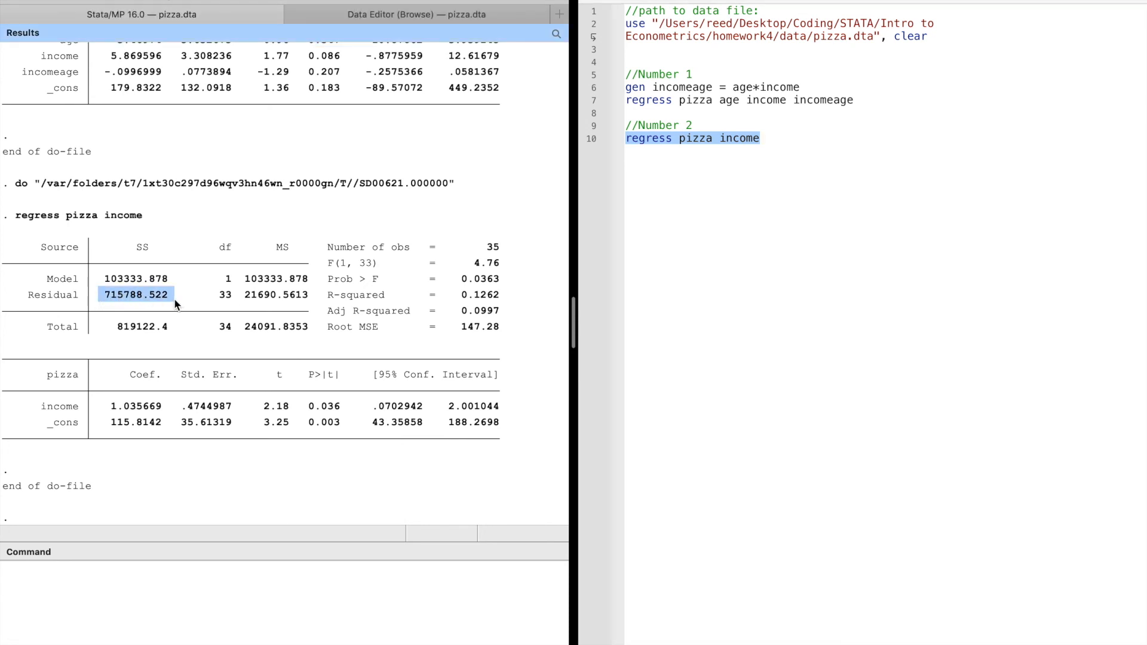
scroll(211, 297, up, 2)
scroll(213, 297, up, 1)
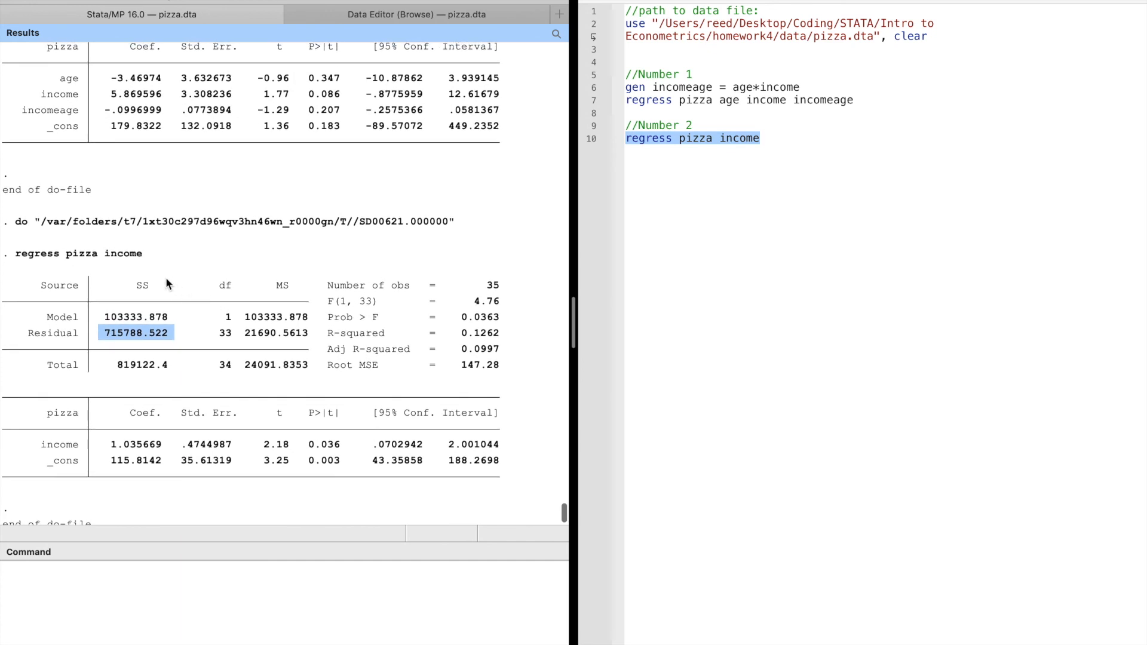
scroll(171, 308, up, 6)
drag(170, 124, 104, 124)
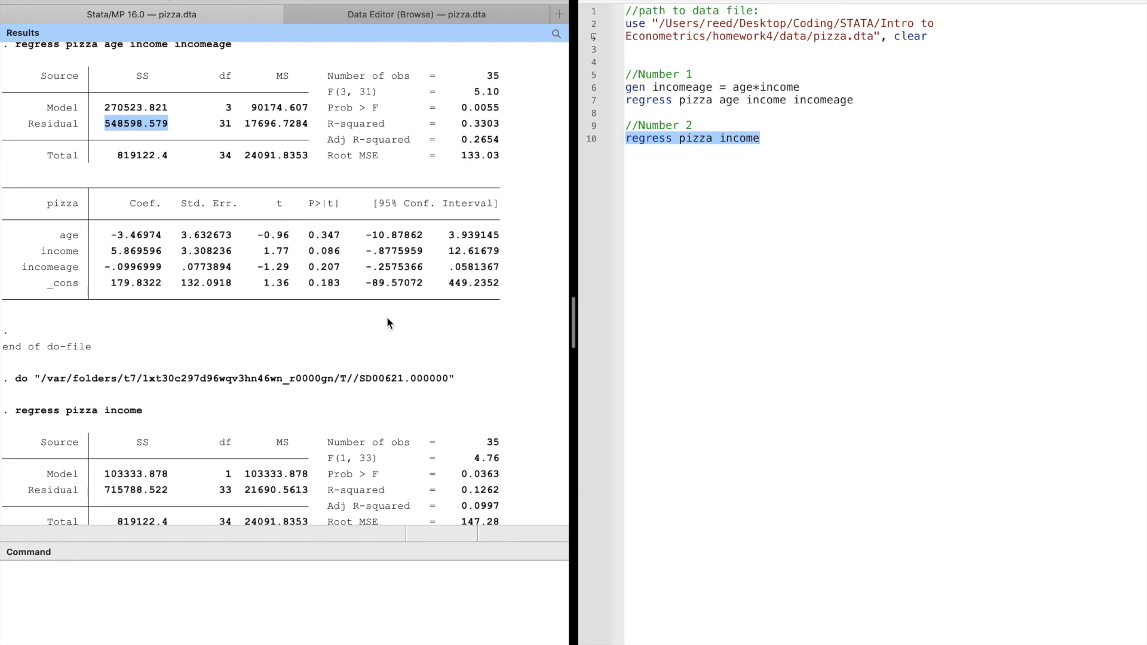
scroll(387, 322, down, 7)
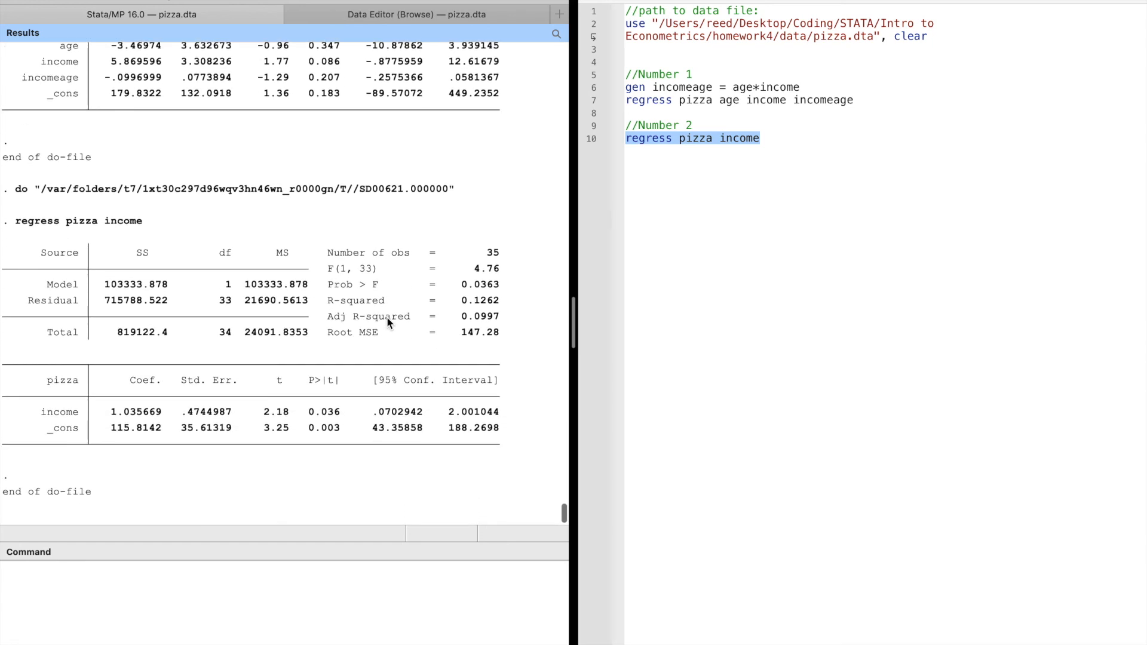
Begin a display command below the income regression with the label "F-Stat = " and two opening parentheses for the formula
click(866, 181)
key(Return)
key(Return)
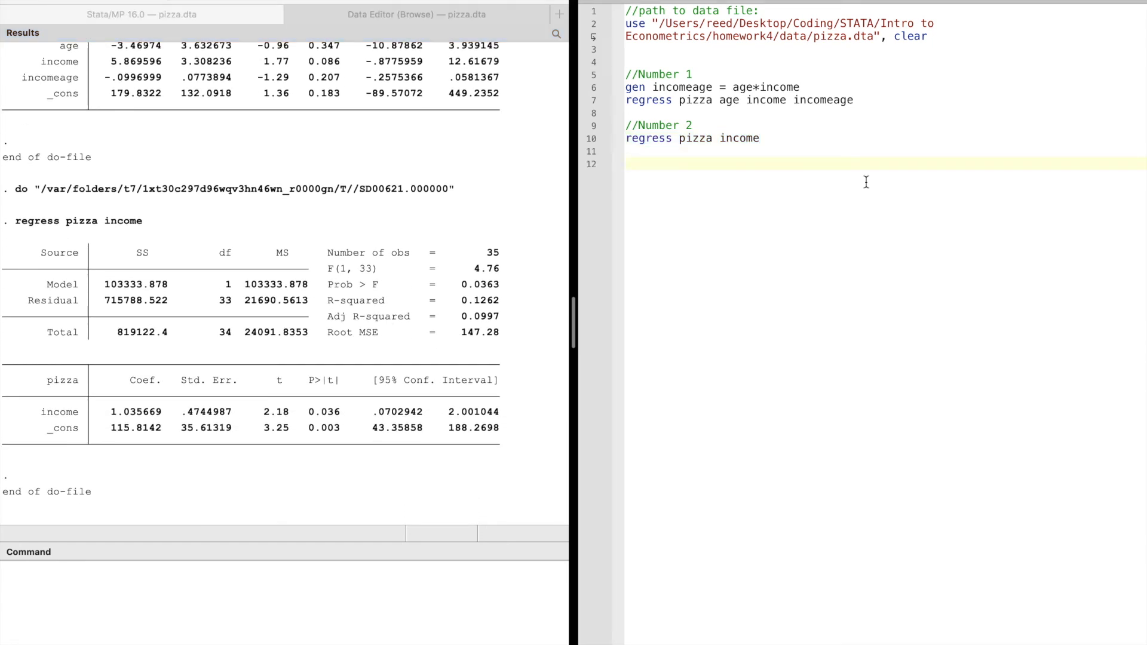
text(display ")
key(BackSpace)
text(f)
key(BackSpace)
text(F-STat"4)
key(BackSpace)
key(BackSpace)
key(BackSpace)
text(= " (()
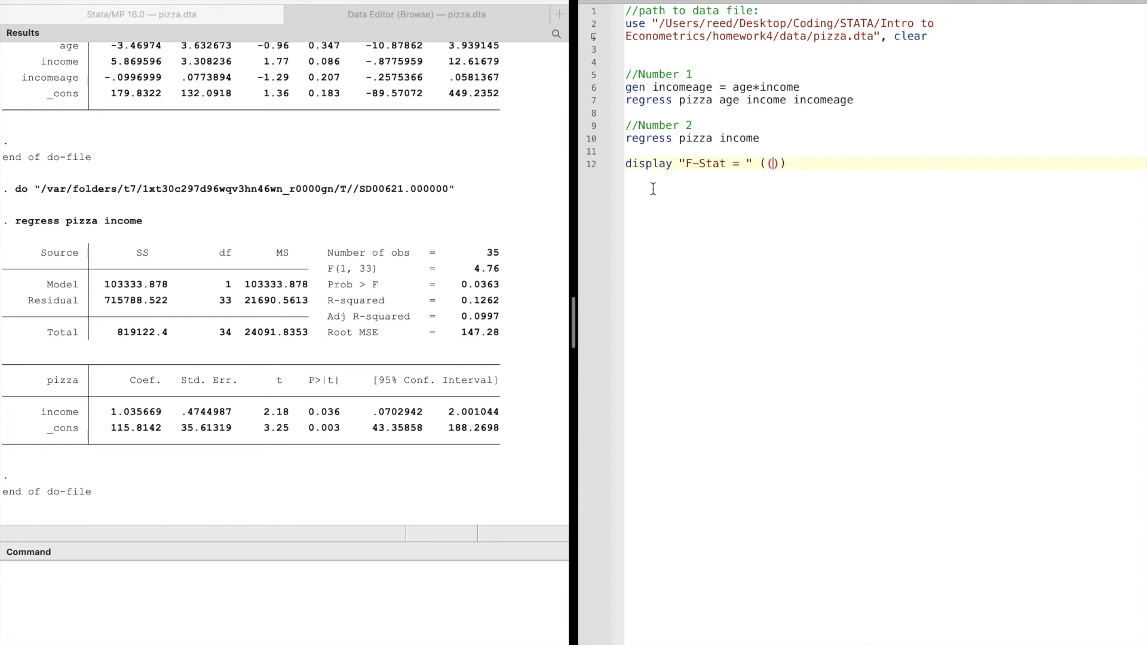
Enter the formula's numerator as the restricted minus the full model's residual sum of squares, 715788.522-548598.579
drag(170, 299, 105, 301)
key(super+c)
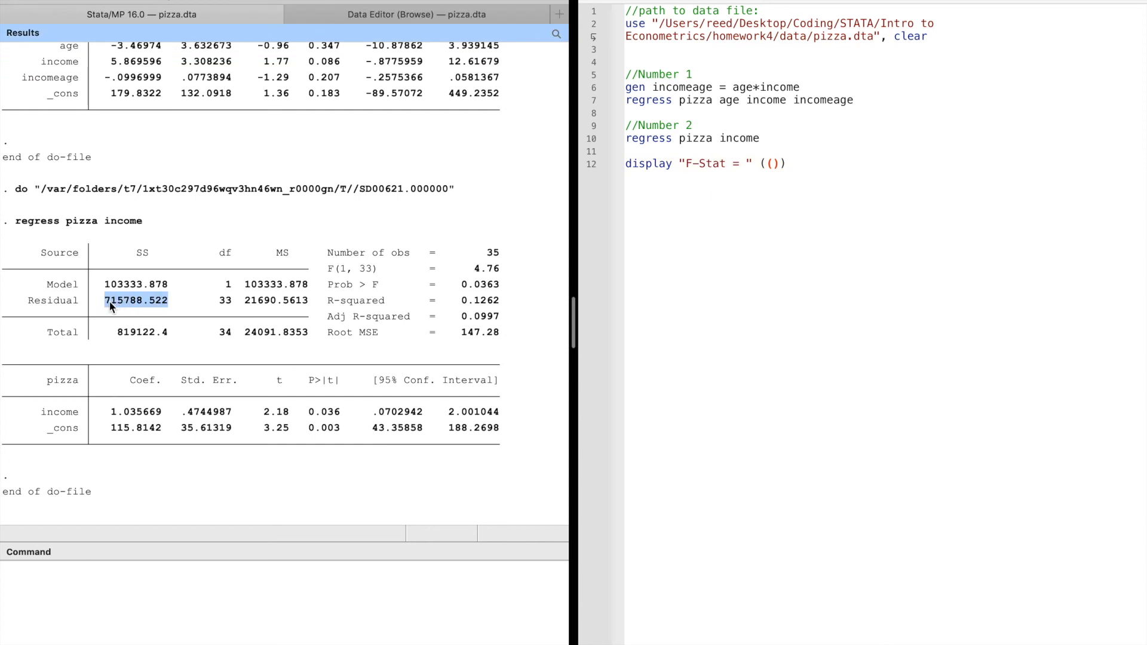
click(770, 166)
key(super+v)
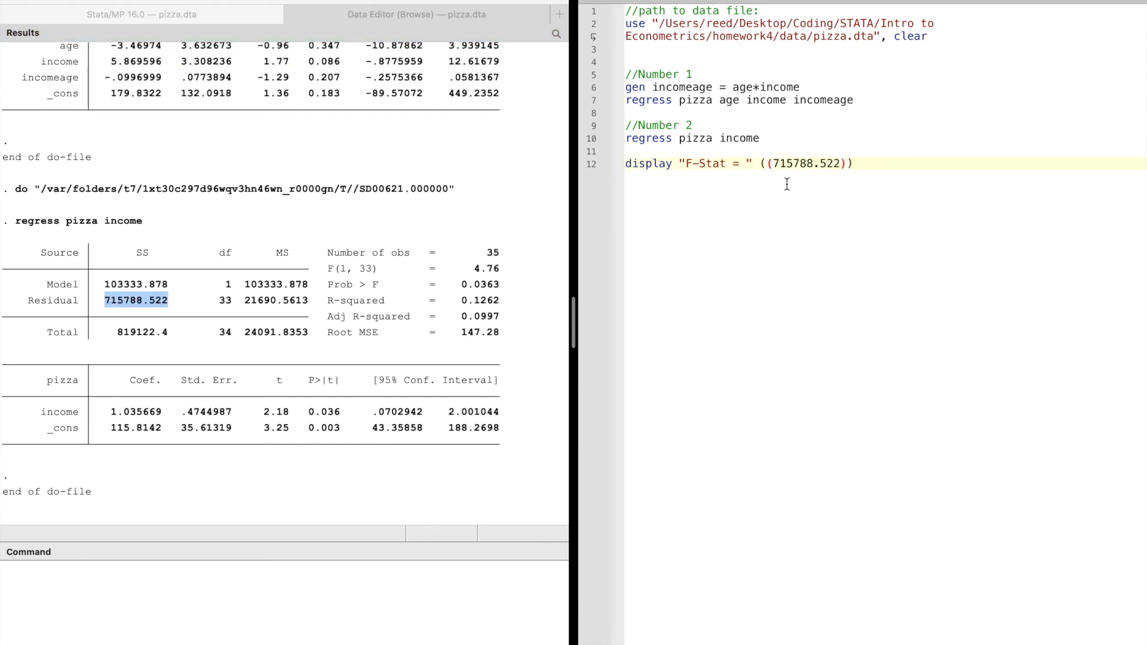
text(-)
scroll(498, 151, up, 5)
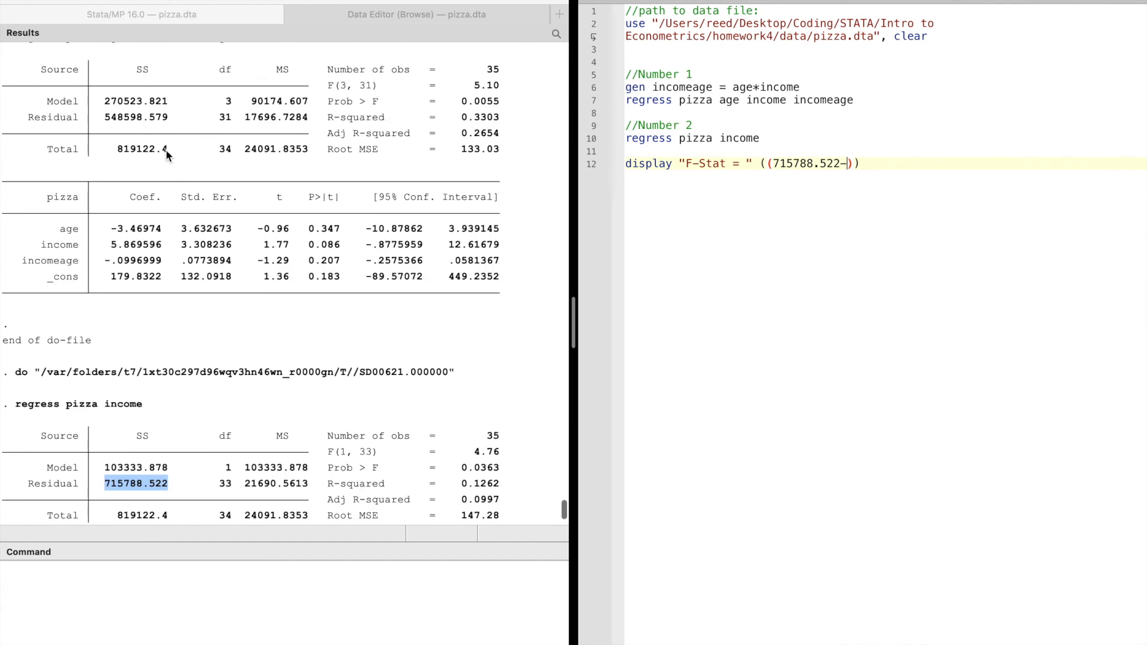
drag(167, 121, 105, 117)
key(super+c)
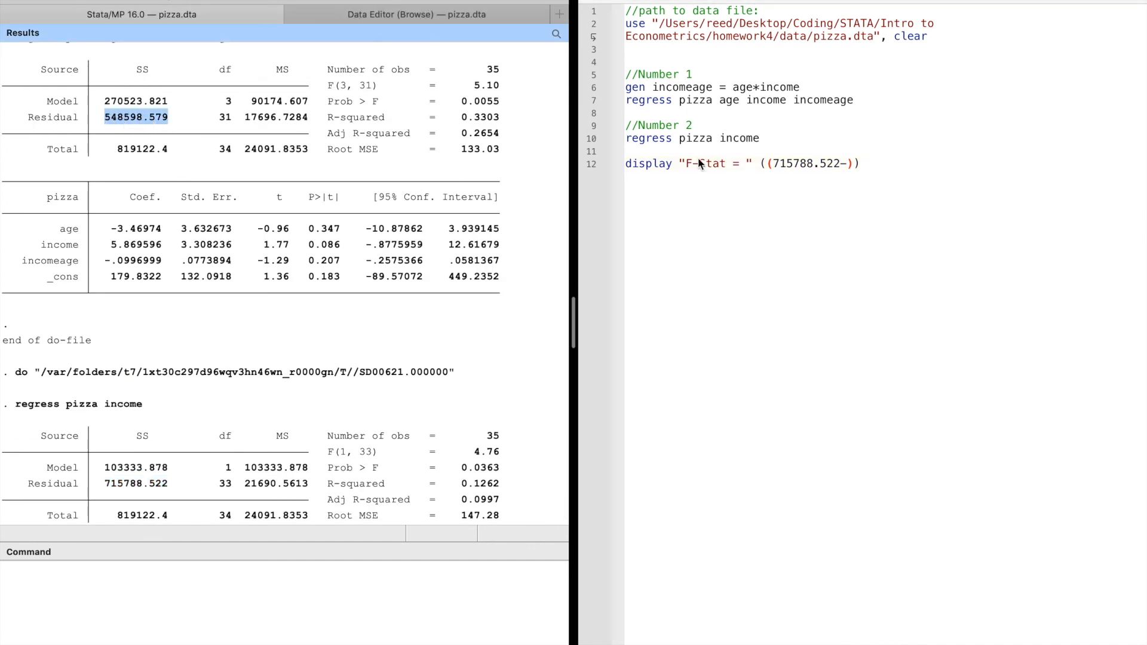
click(845, 164)
key(super+v)
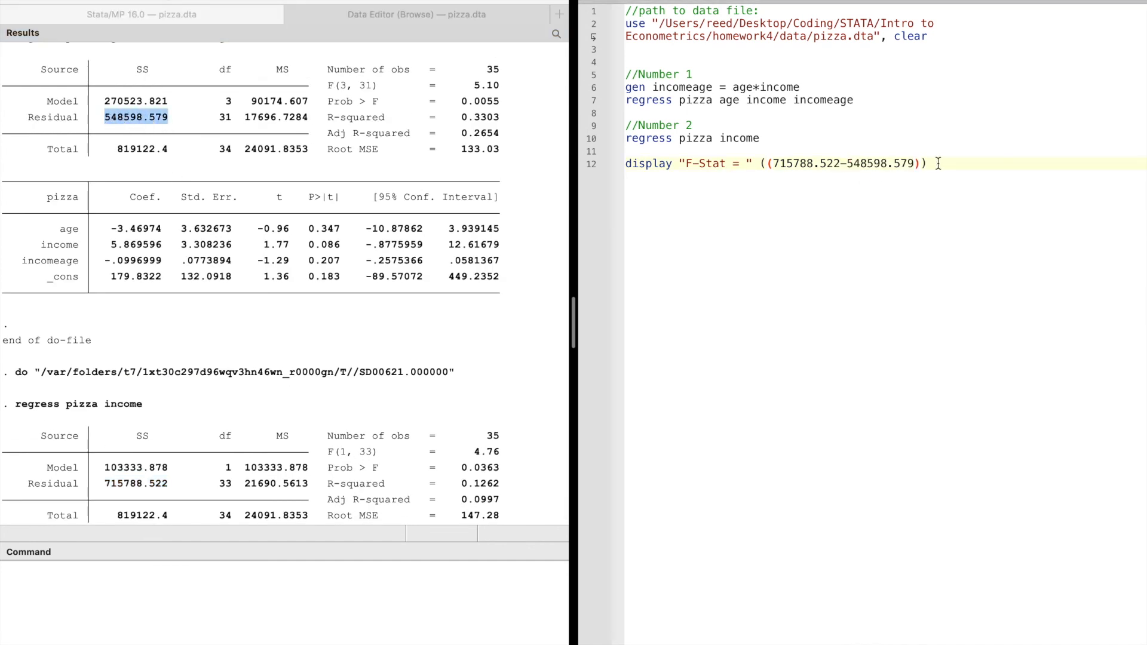
Divide the numerator by 2, add the denominator (548598.579/(35-4)), and run the F-statistic line
key(Right)
text(/2)
click(969, 164)
text(/ ()
key(super+v)
text(/(35)
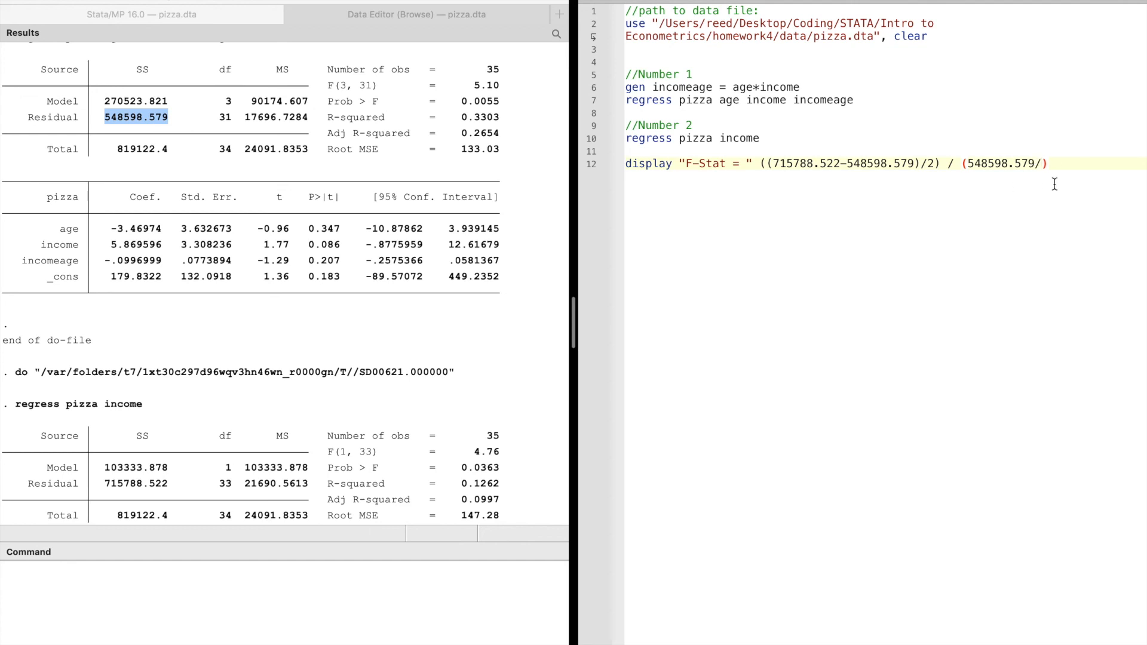
text(-4)
click(1098, 166)
drag(1101, 165, 520, 171)
key(super+shift+d)
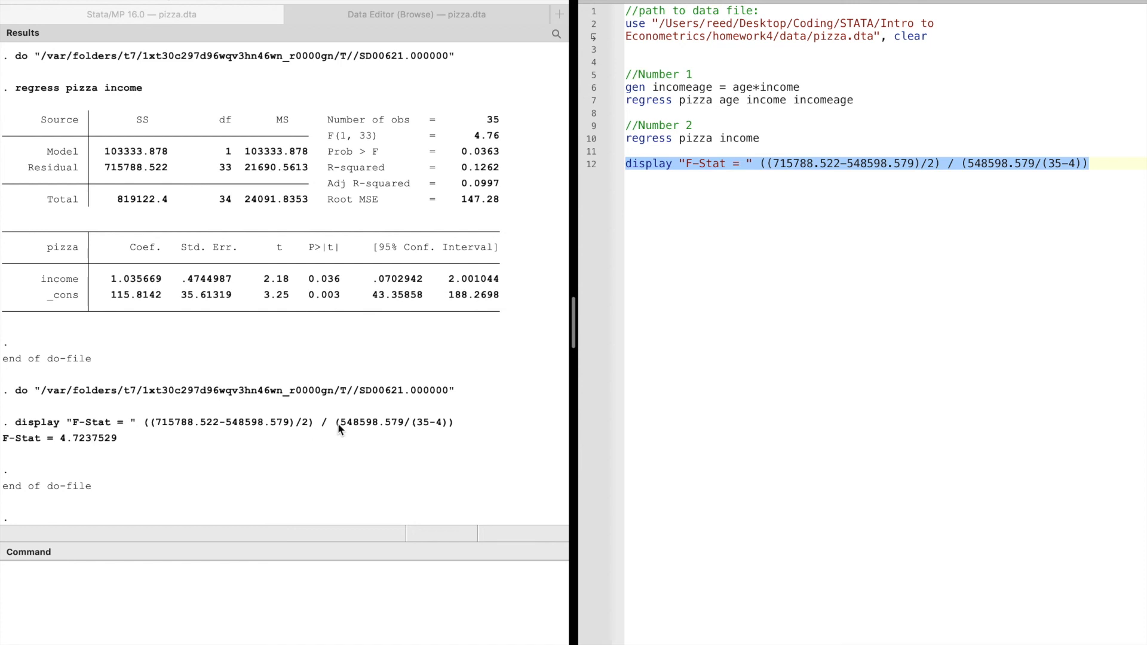
Add and run the line display "f-critical = " invFtail(2,35-4, .05) below the F-statistic command
click(1095, 167)
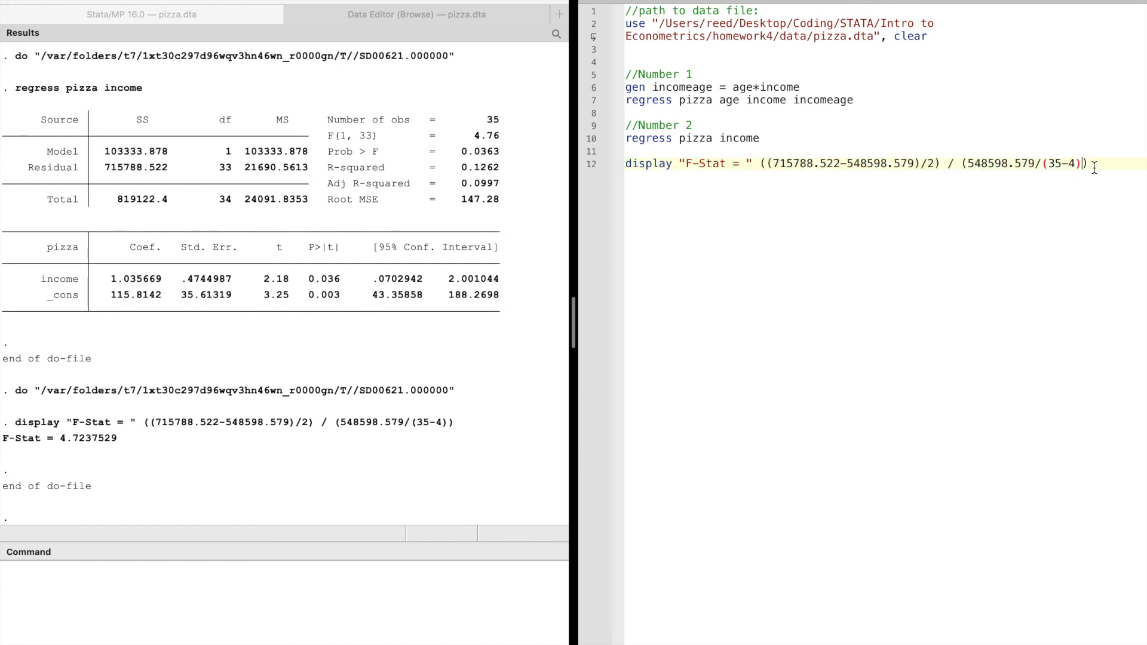
key(Return)
key(Return)
key(Up)
text(display "f-critical = ")
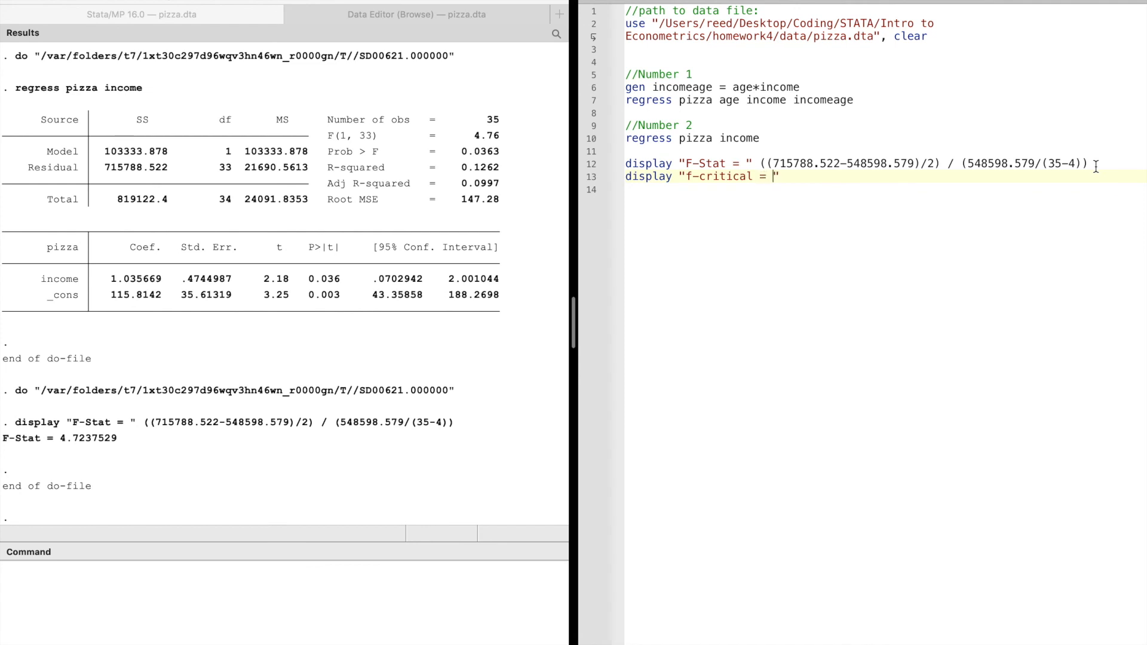
text( invFtail(2,35-4, .05)
drag(966, 175, 621, 180)
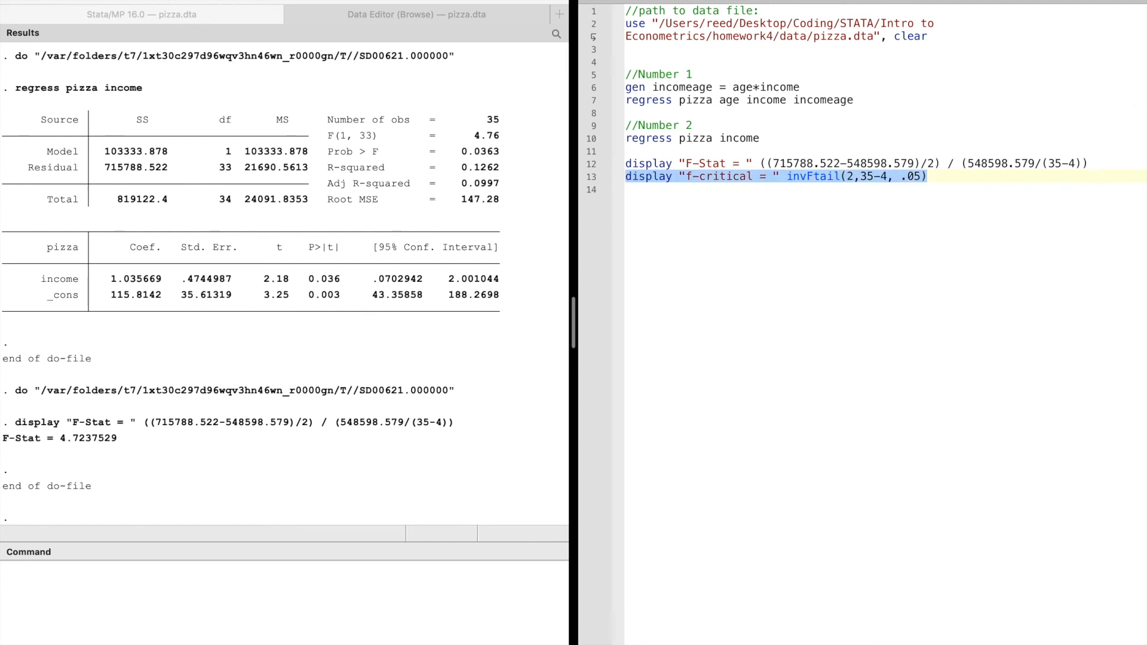
key(super+shift+d)
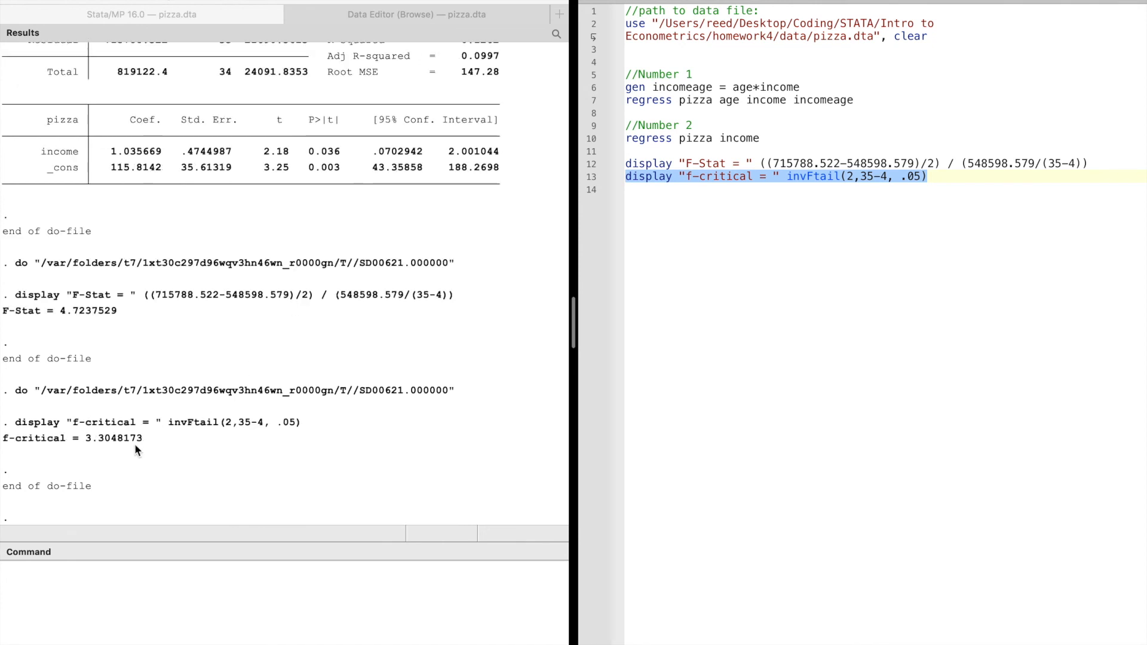
Compare the critical F value with the computed F-statistic and review the coefficient p-values in the full regression output
drag(143, 439, 88, 440)
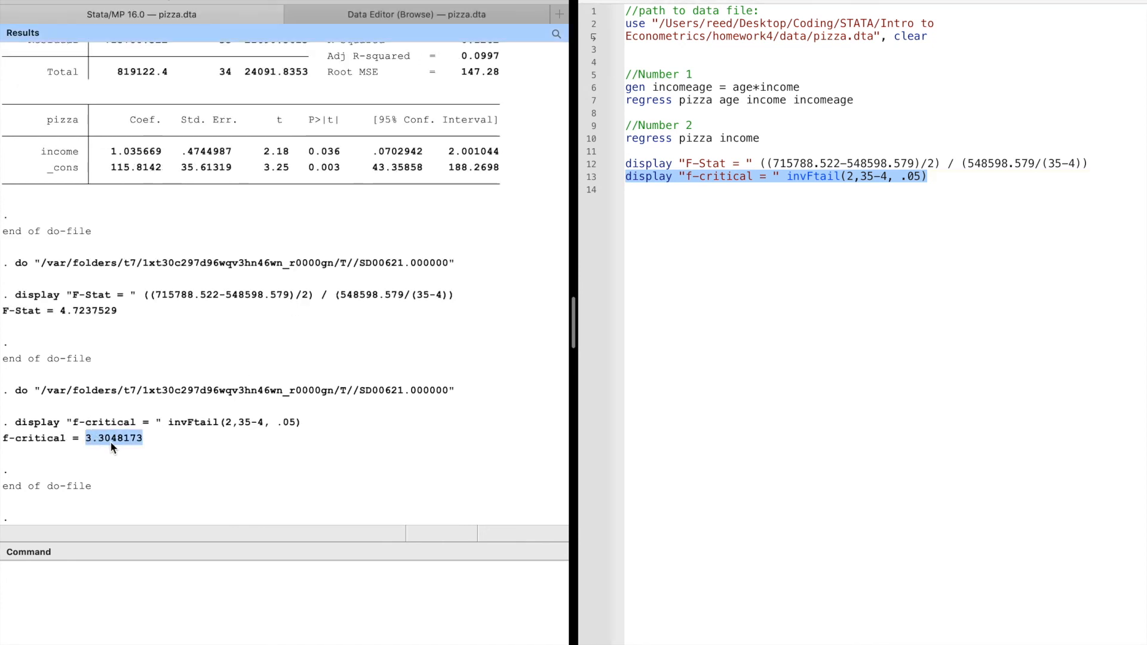
drag(55, 312, 115, 312)
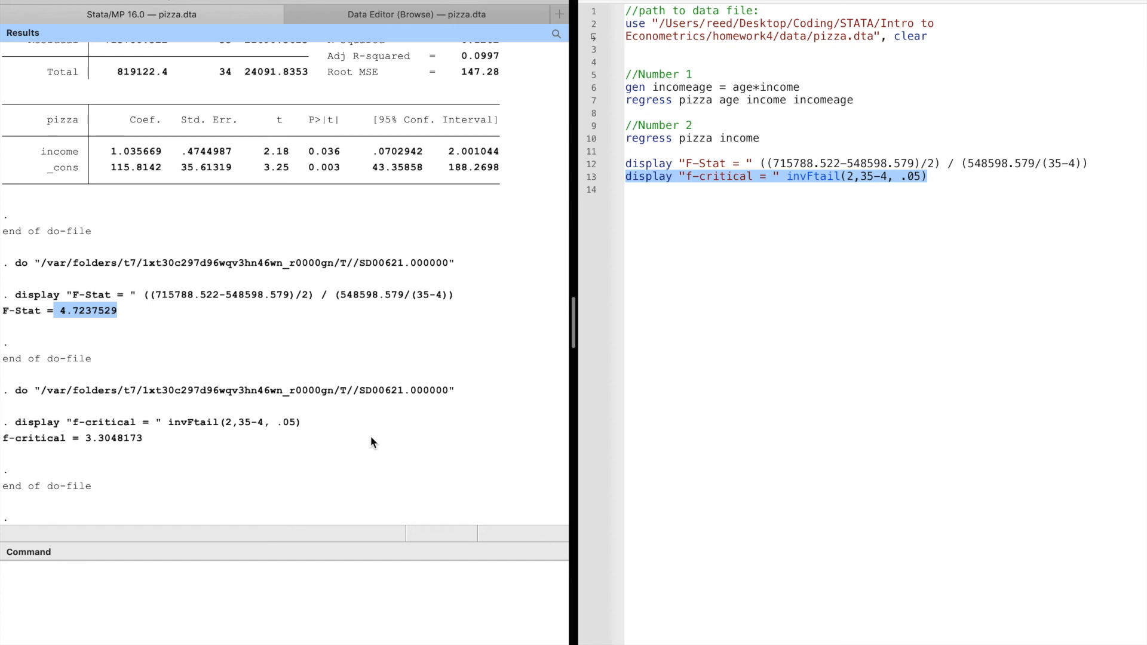
click(961, 173)
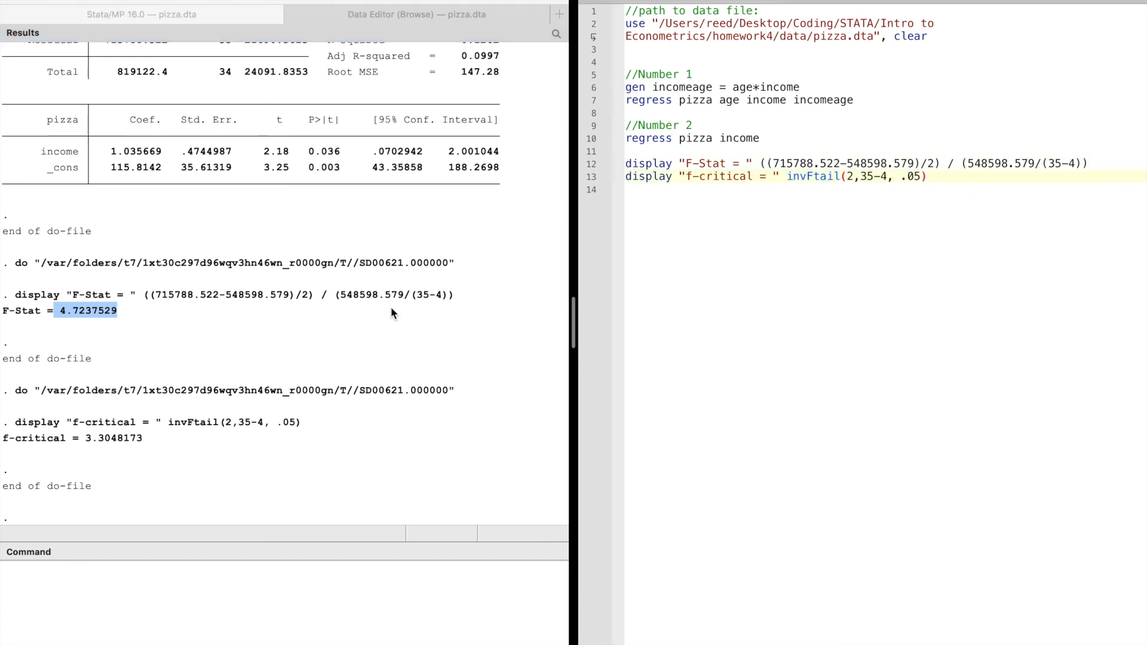
scroll(390, 306, up, 10)
drag(341, 230, 315, 267)
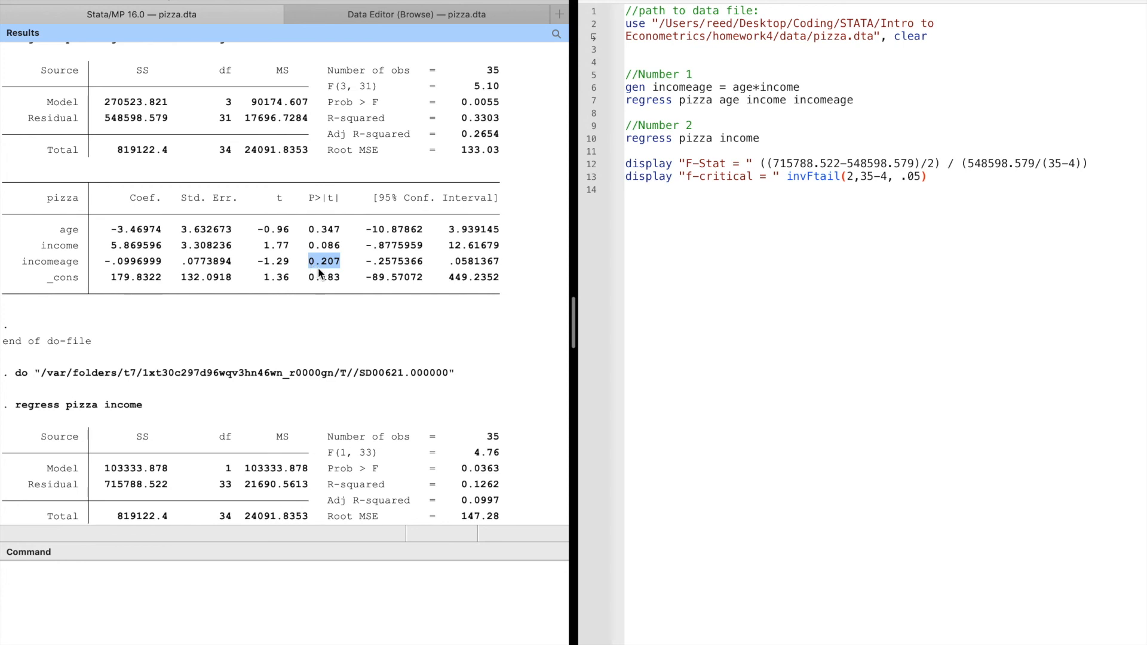
scroll(322, 318, down, 10)
scroll(288, 439, down, 5)
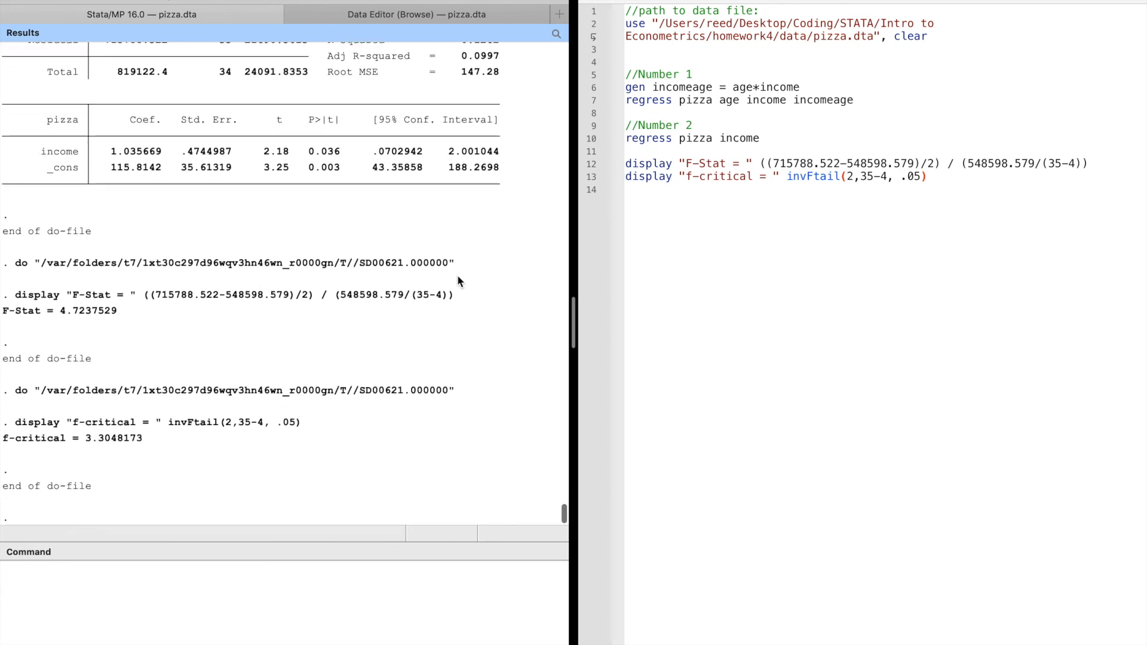
scroll(416, 328, up, 1)
scroll(412, 330, down, 1)
Add a display line labelled "p-value = " that starts the function Ftail(2,31, below the critical value command
click(966, 176)
key(Return)
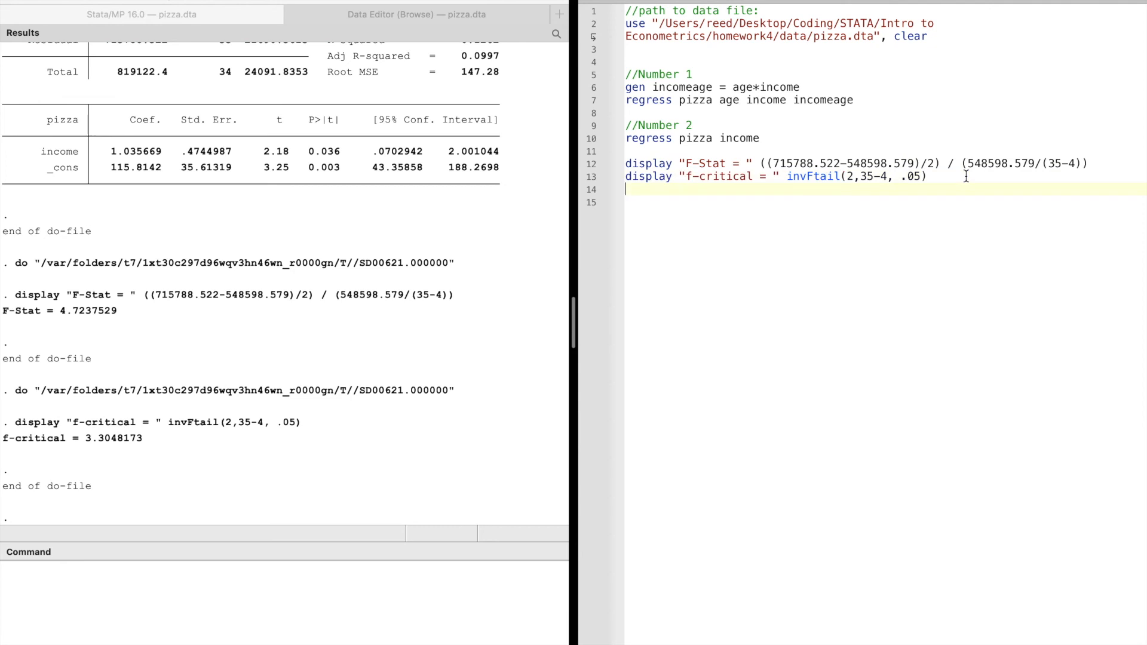
text(display "p-vlaue)
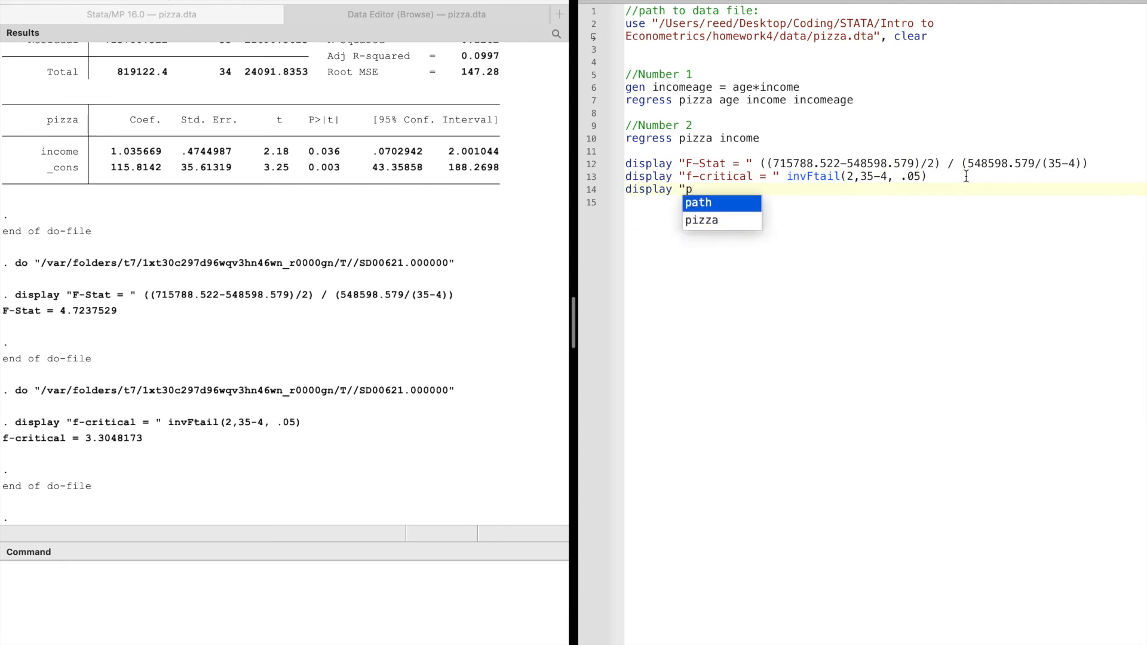
key(BackSpace)
key(BackSpace)
key(BackSpace)
key(BackSpace)
text(alie)
key(BackSpace)
key(BackSpace)
key(BackSpace)
text(ue = ")
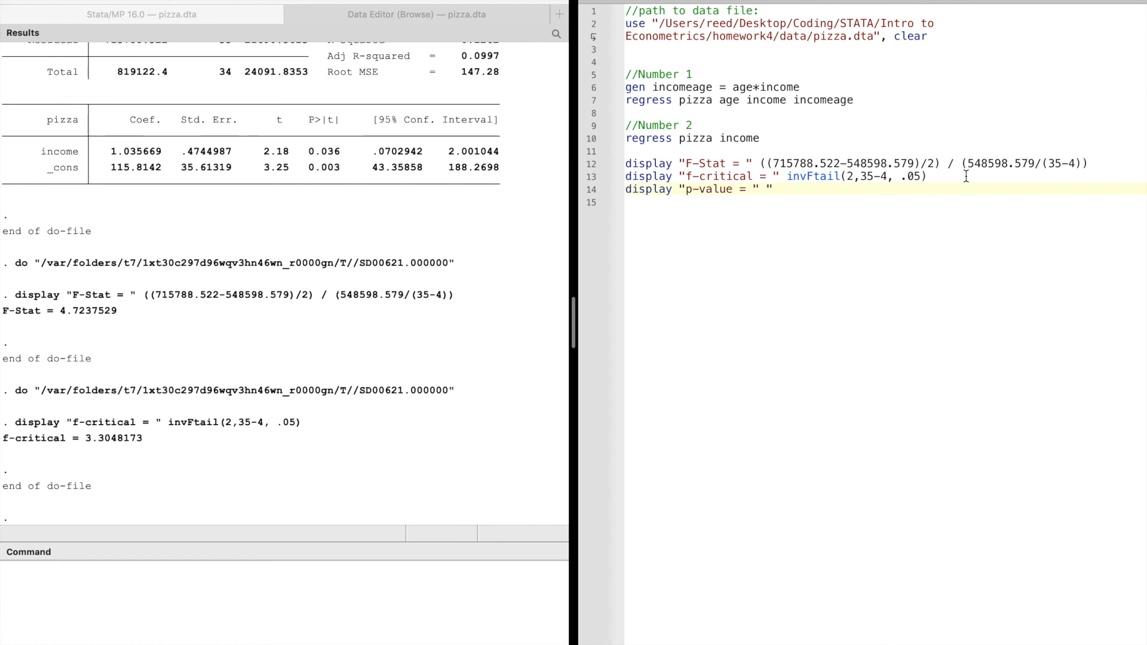
key(Delete)
text(Ftail(2,31,)
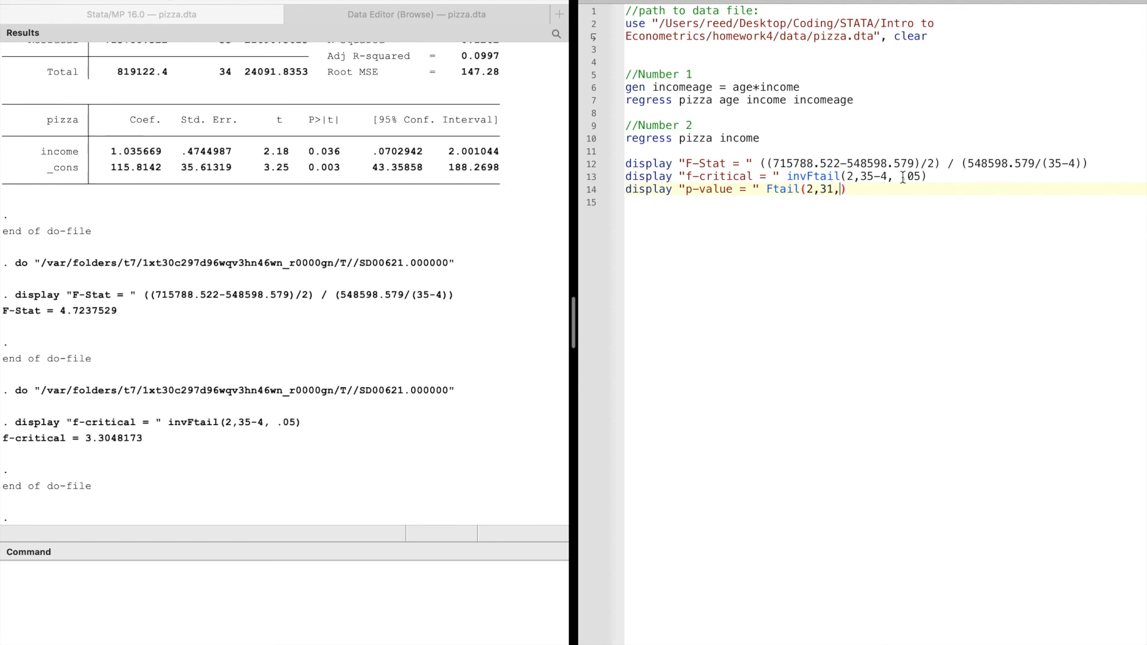
Insert the computed F-statistic 4.7237529 as the last Ftail argument, run the p-value line, and check its output
drag(116, 312, 54, 312)
key(super+c)
click(862, 183)
key(super+v)
drag(944, 200, 579, 193)
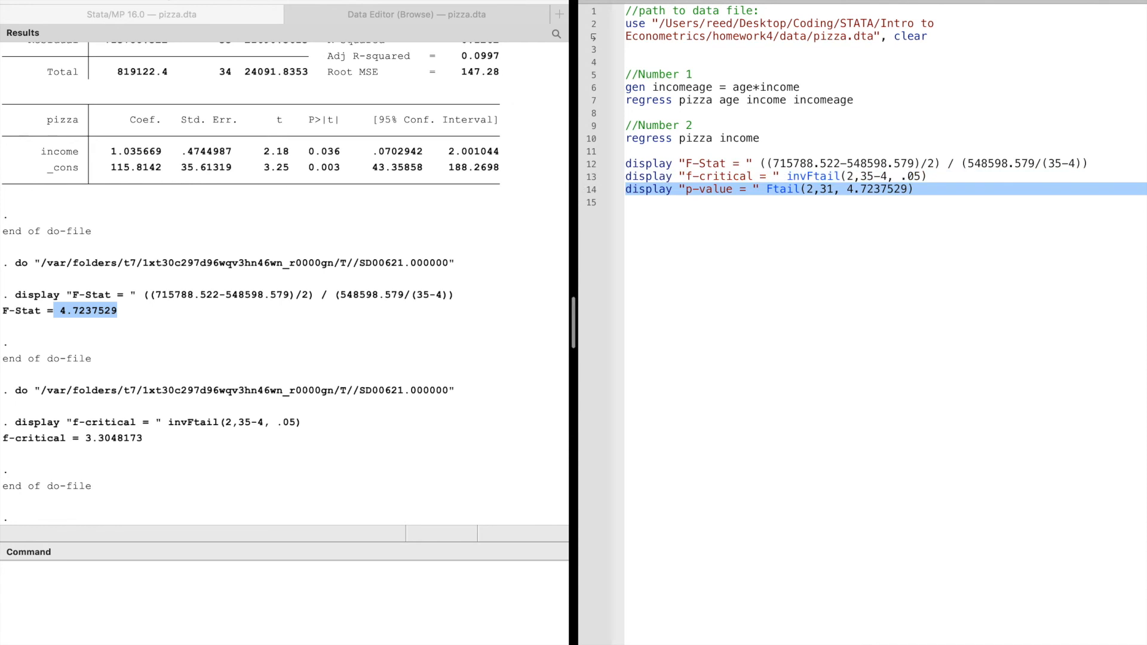
key(super+shift+d)
drag(124, 436, 72, 442)
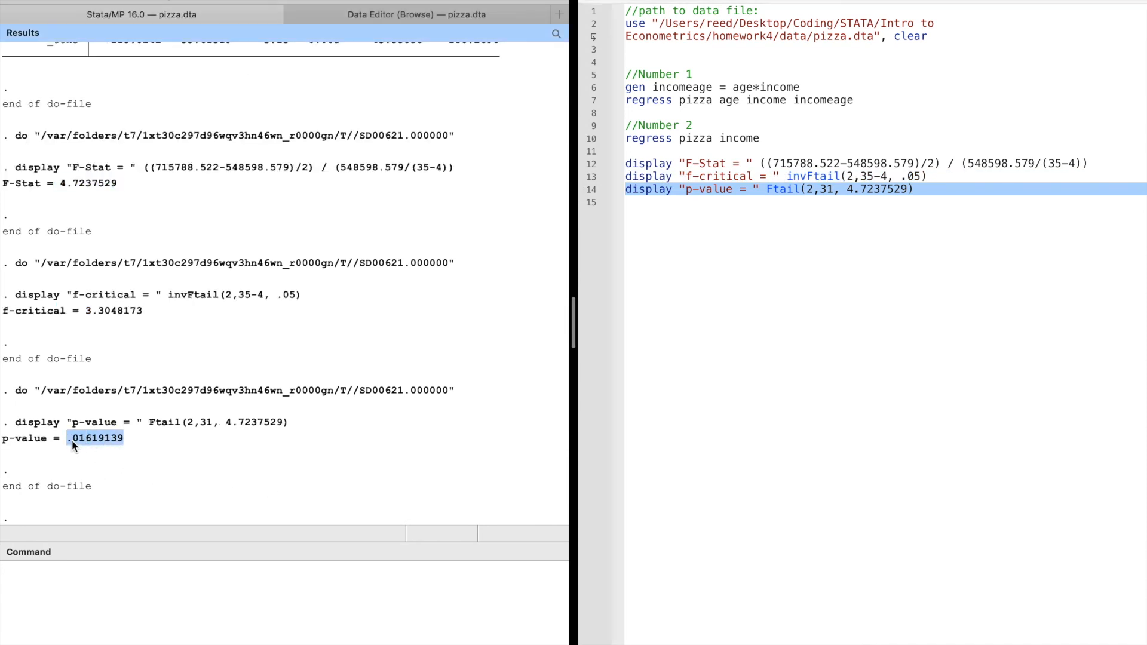
click(66, 440)
Consult the homework sheet for the following question and add the comment heading "//Number 2 - part 2" at the do-file's end
click(988, 198)
key(Return)
key(Return)
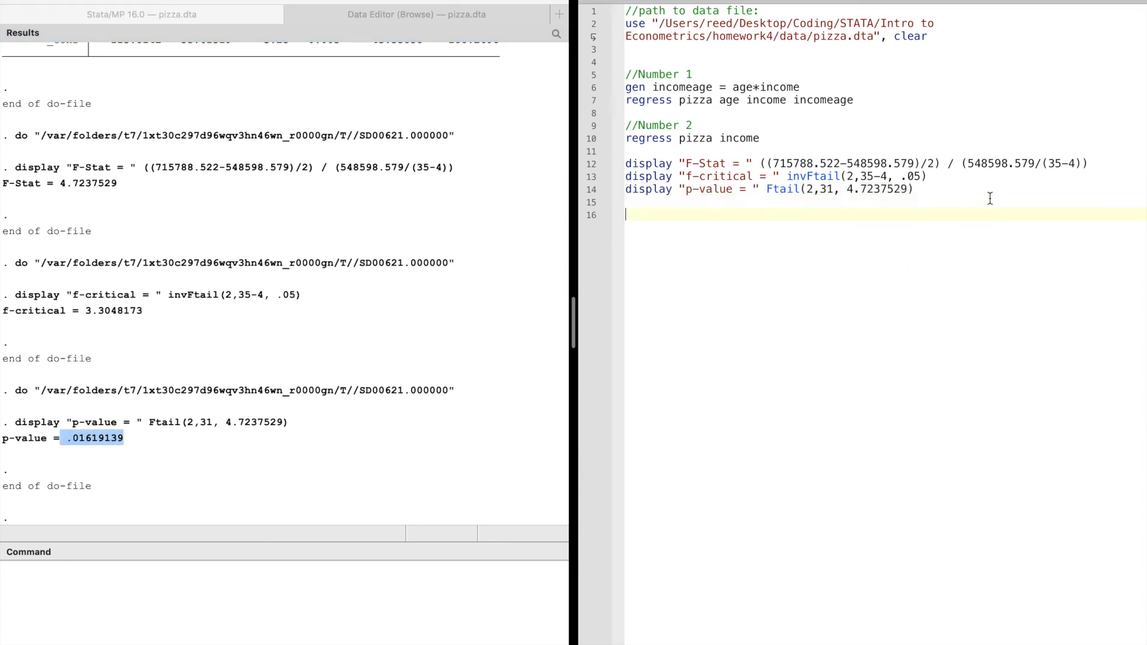
text(//Number)
key(super+Tab)
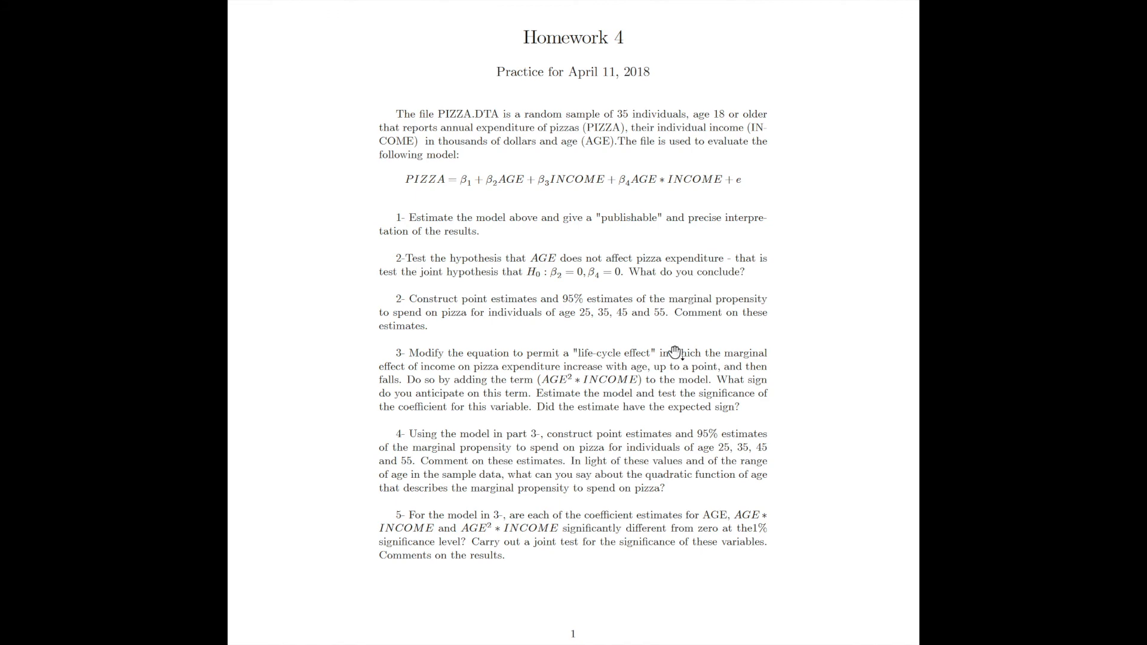
key(ctrl+Left)
text(2 - part 2)
key(Return)
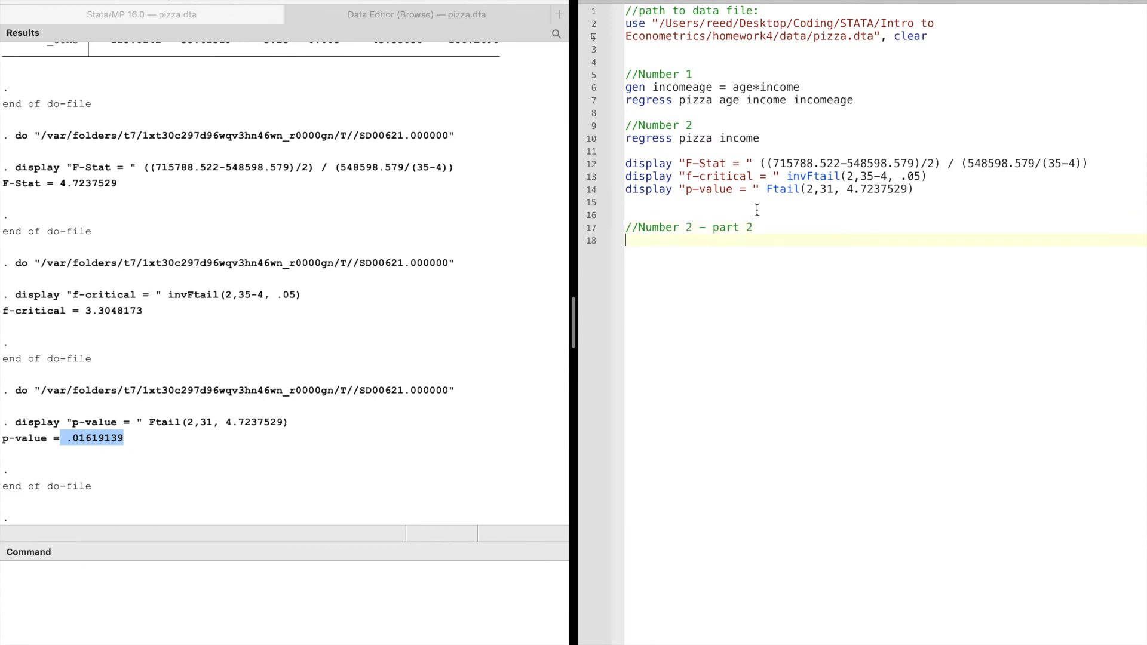
Add the comment "//MPC = dpizza/dincome | age = 25,35,45,55" below the Number 2 - part 2 heading
text(//NPC)
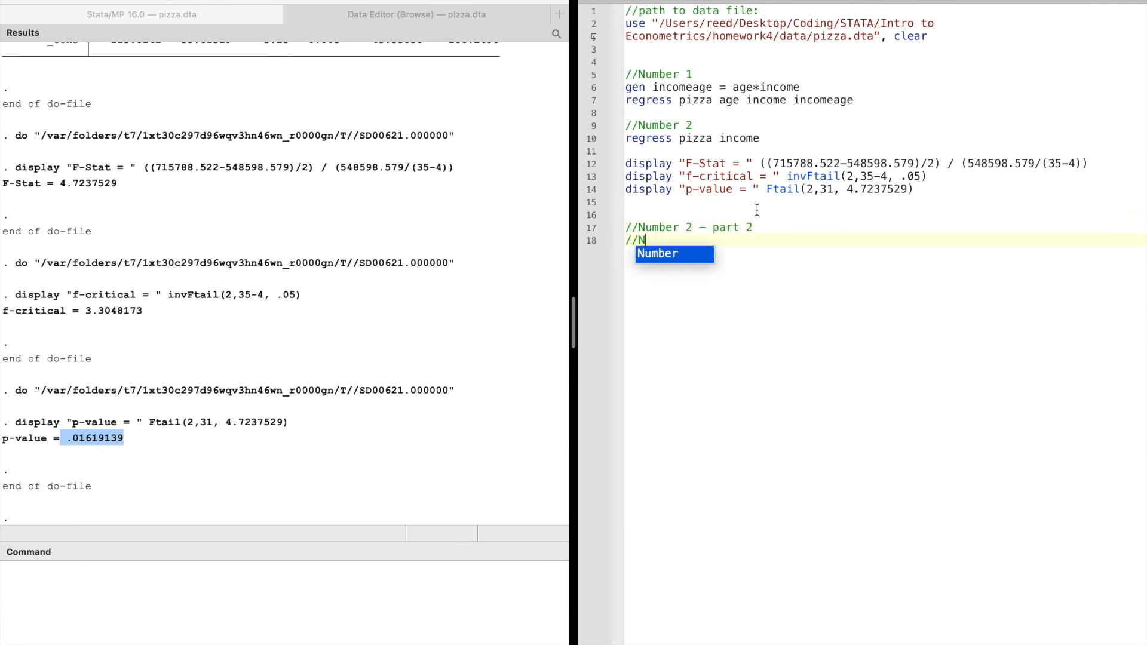
key(BackSpace)
key(BackSpace)
key(BackSpace)
text(M)
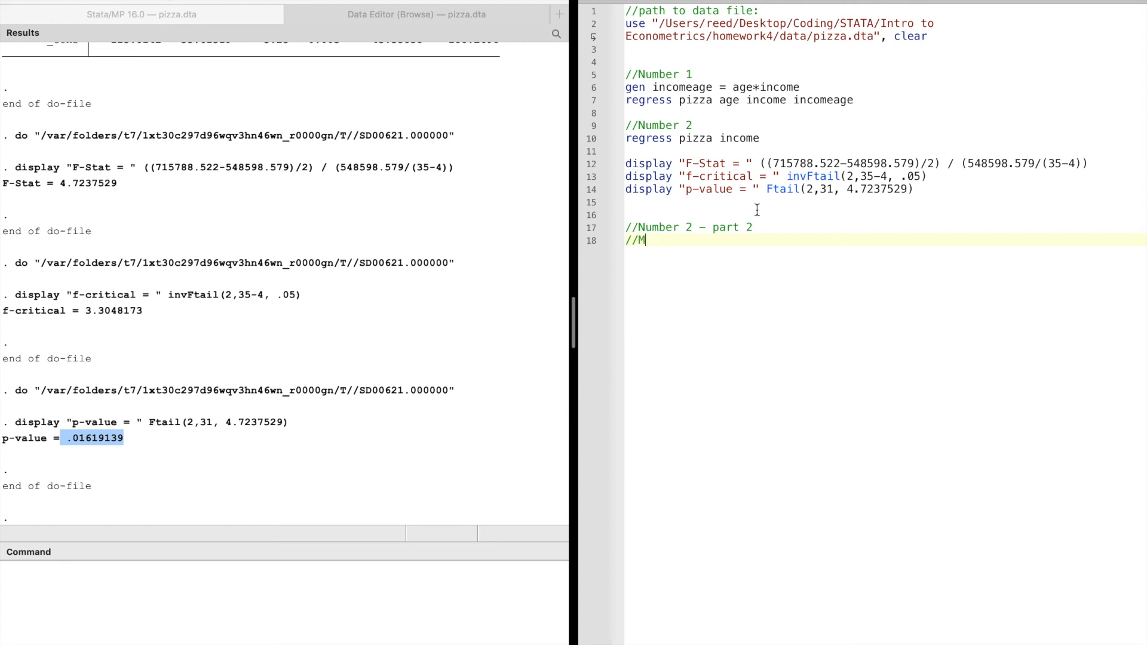
text(PC = dp)
text(izza/)
text(din)
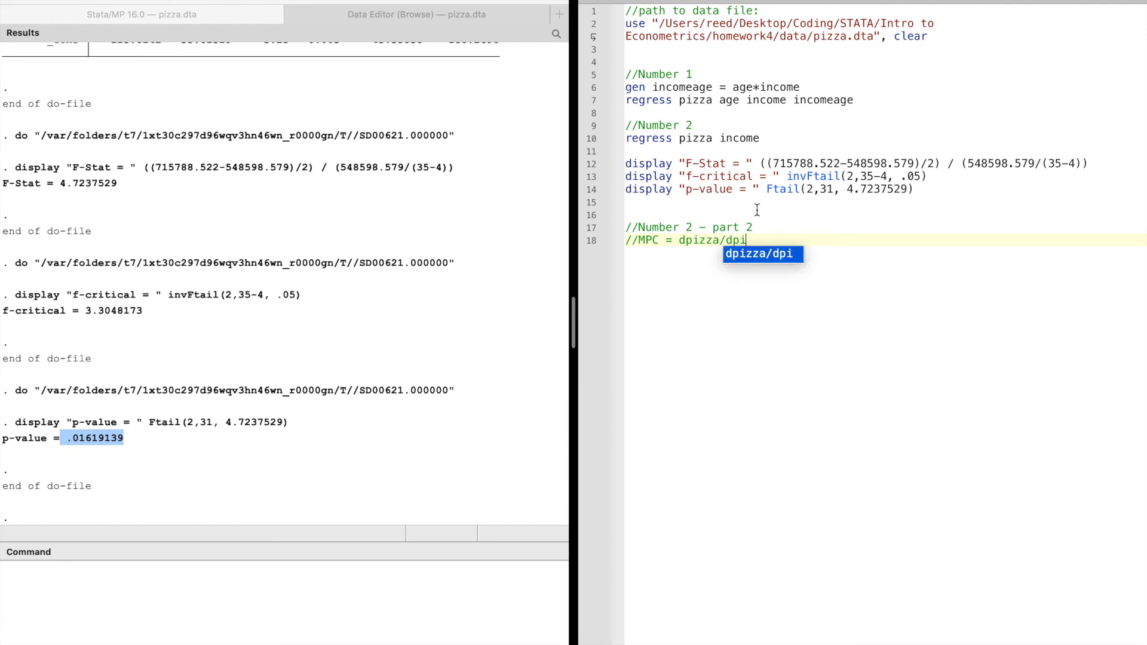
text(come =)
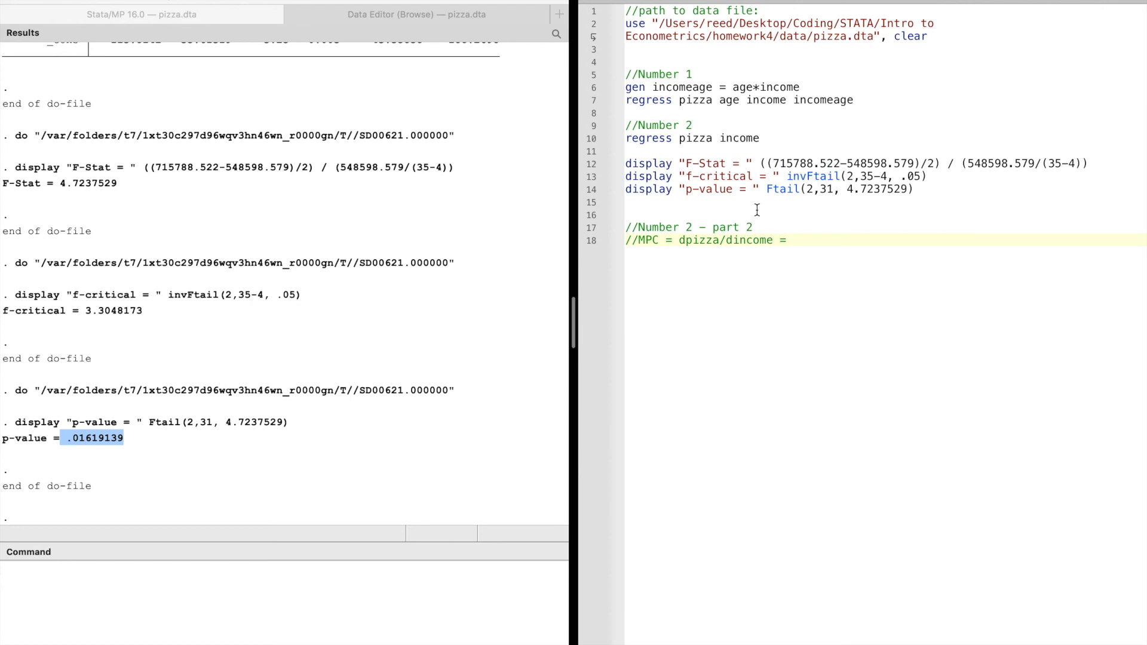
key(BackSpace)
key(BackSpace)
text(| age = 25,35,45,55)
key(Return)
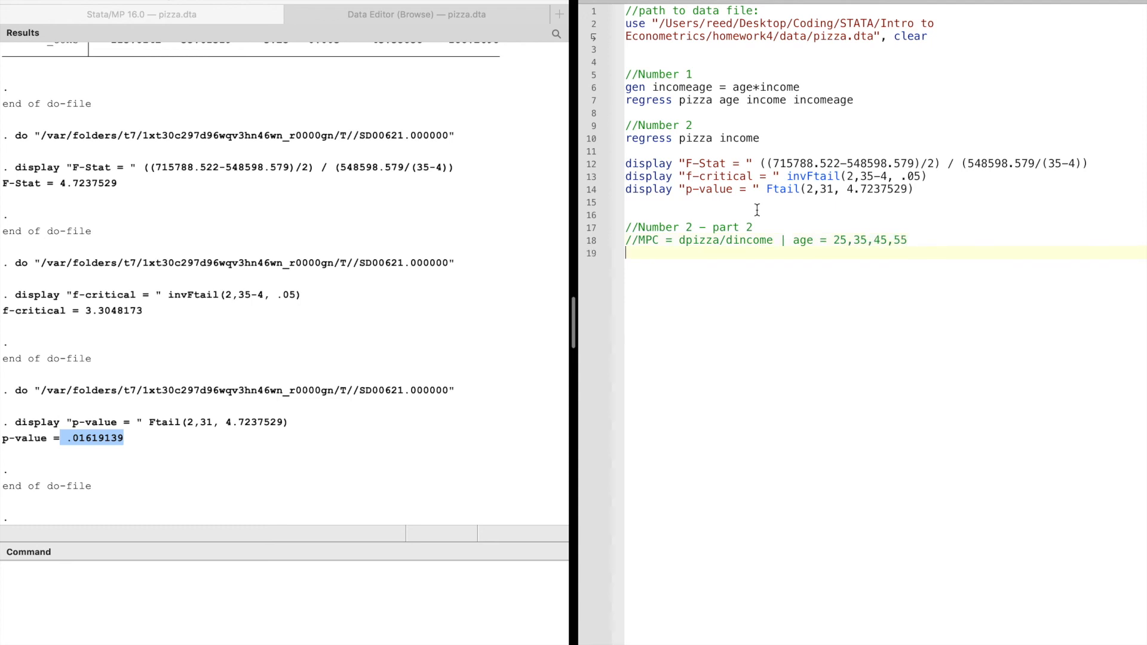
Add a second comment giving the formula "//MPC = dpizza/dincome = B3 + B4 * age"
text(//MPC = )
text(dpizza )
text(i)
key(BackSpace)
text(dincome)
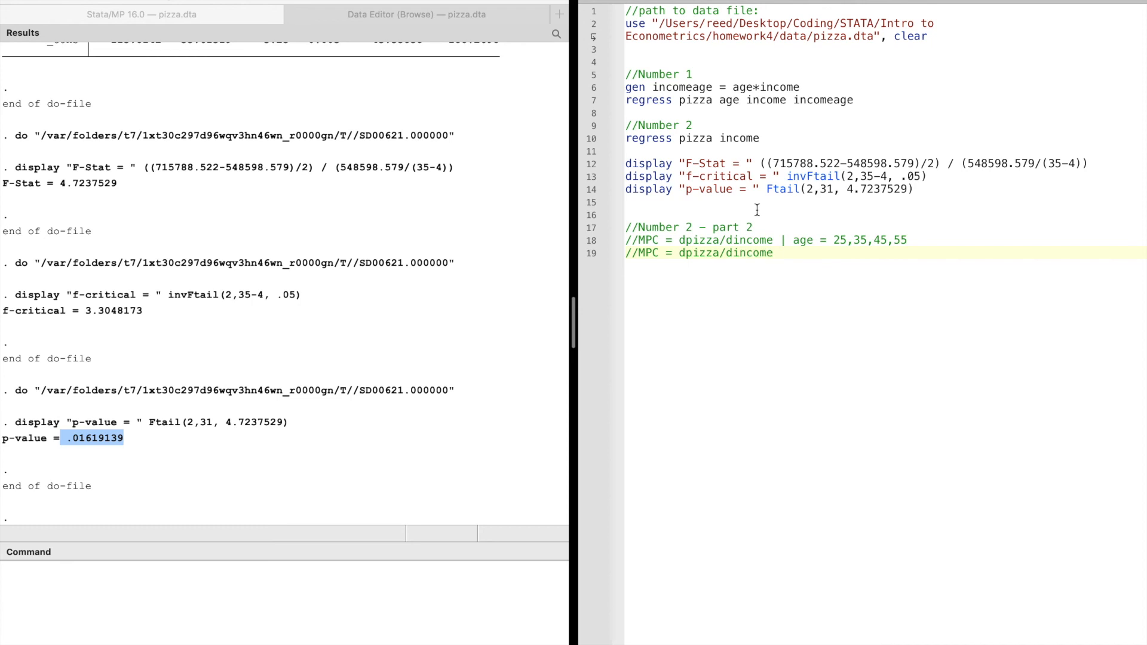
text( |)
key(BackSpace)
text(= B3 + B4 * age)
Review the derivative, coefficient and age terms of the MPC formula against the ages listed in the comment above
mouse_move(774, 258)
mouse_down()
mouse_move(677, 260)
mouse_move(771, 254)
mouse_up()
double_click(682, 255)
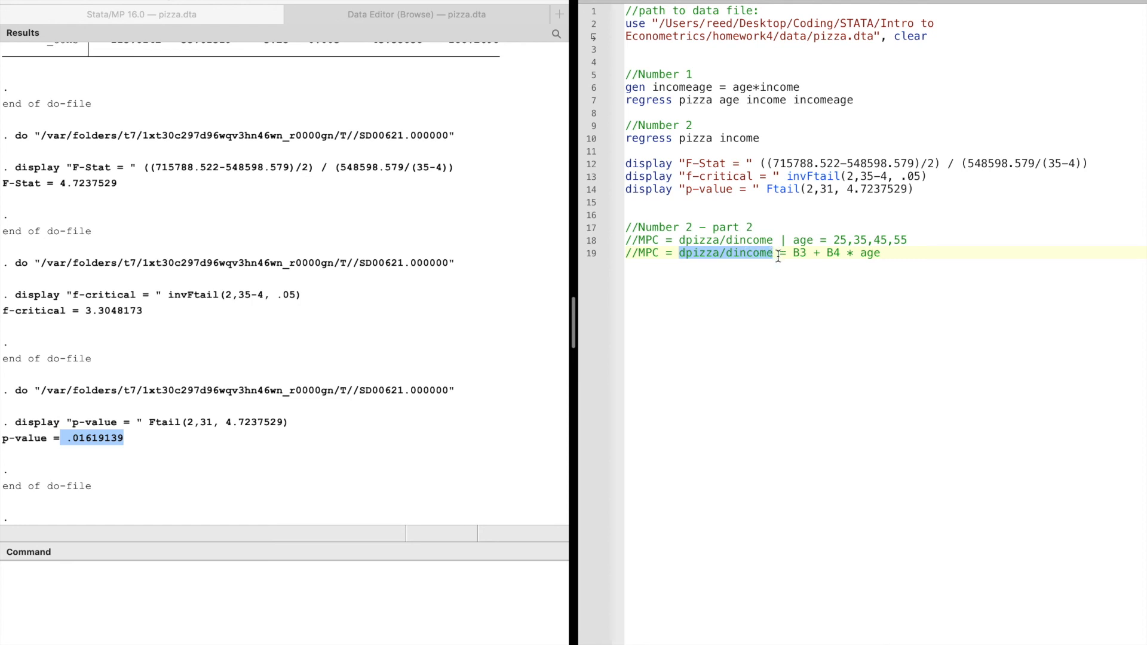
click(772, 256)
drag(792, 254, 886, 254)
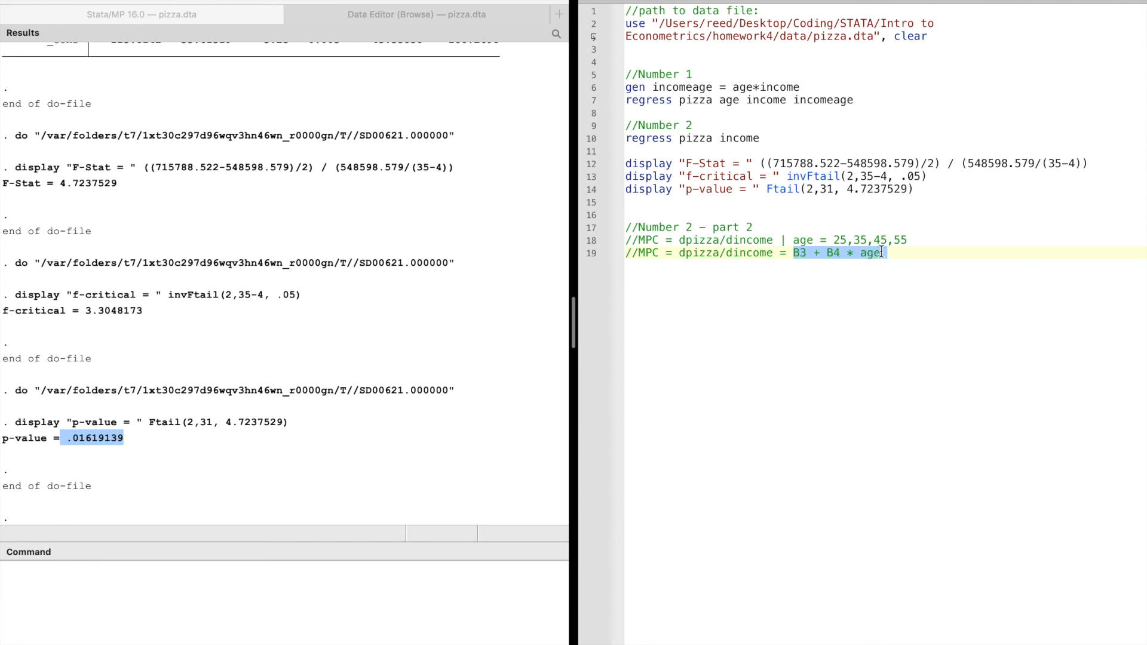
click(884, 256)
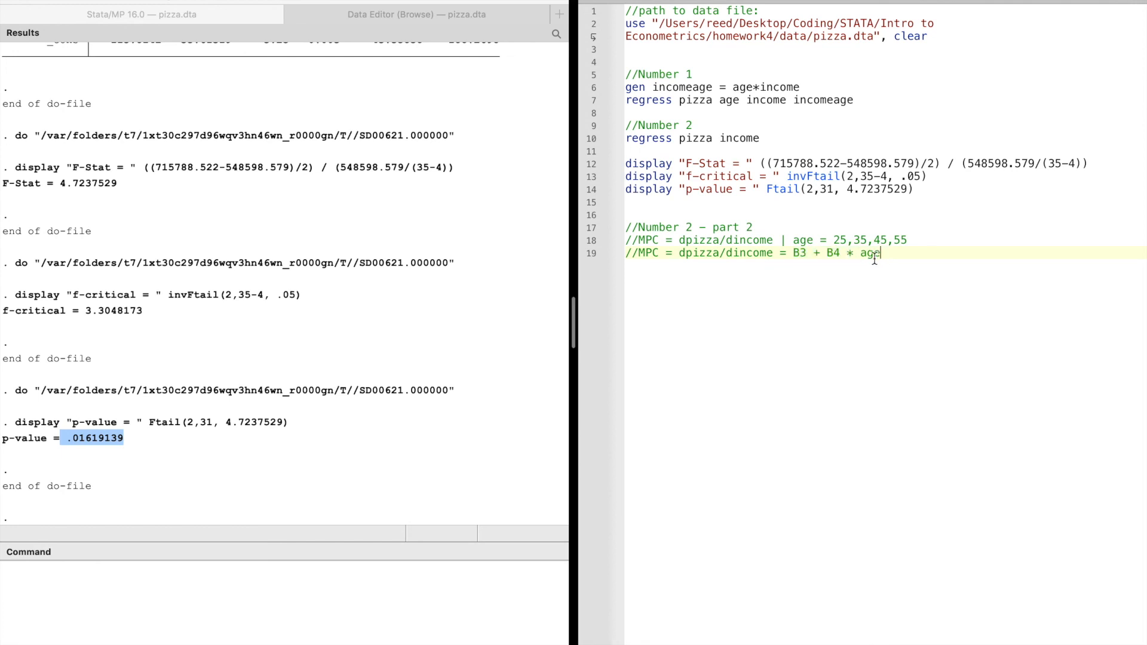
drag(883, 255, 828, 255)
mouse_move(908, 240)
mouse_down()
mouse_move(834, 242)
mouse_move(915, 241)
mouse_up()
click(911, 258)
Add the command "regress pizza age income incomeage" below the MPC comments and run it
key(Return)
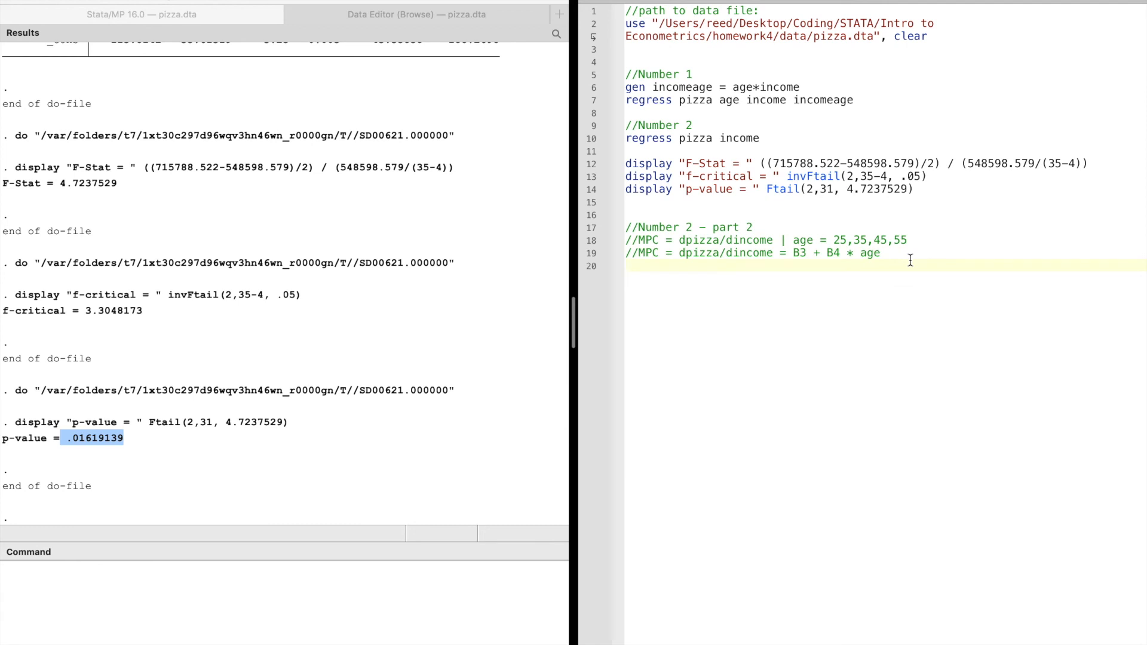
text(regress pizza age income)
key(BackSpace)
text(age)
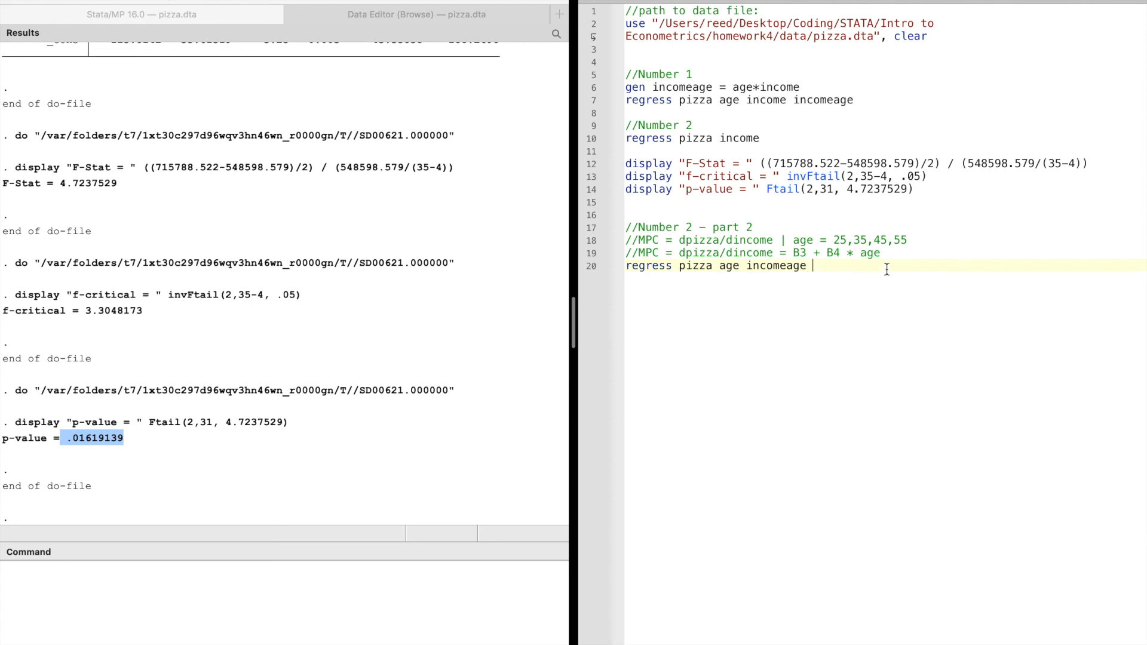
triple_click(887, 269)
click(721, 267)
click(747, 267)
text(income)
triple_click(867, 265)
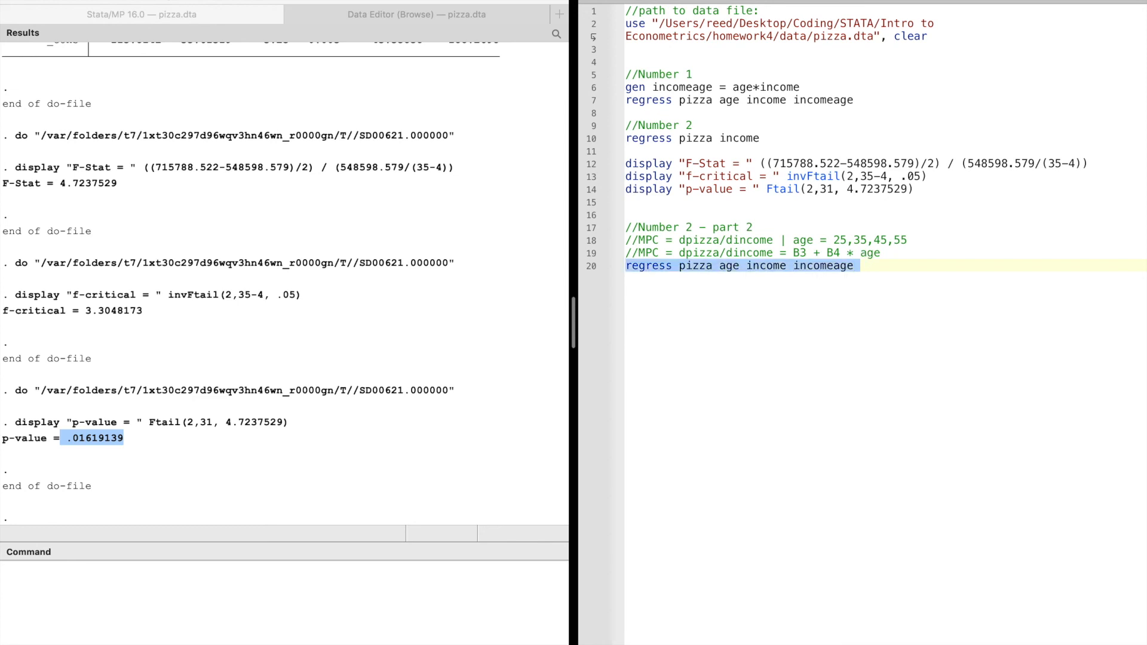
key(super+shift+d)
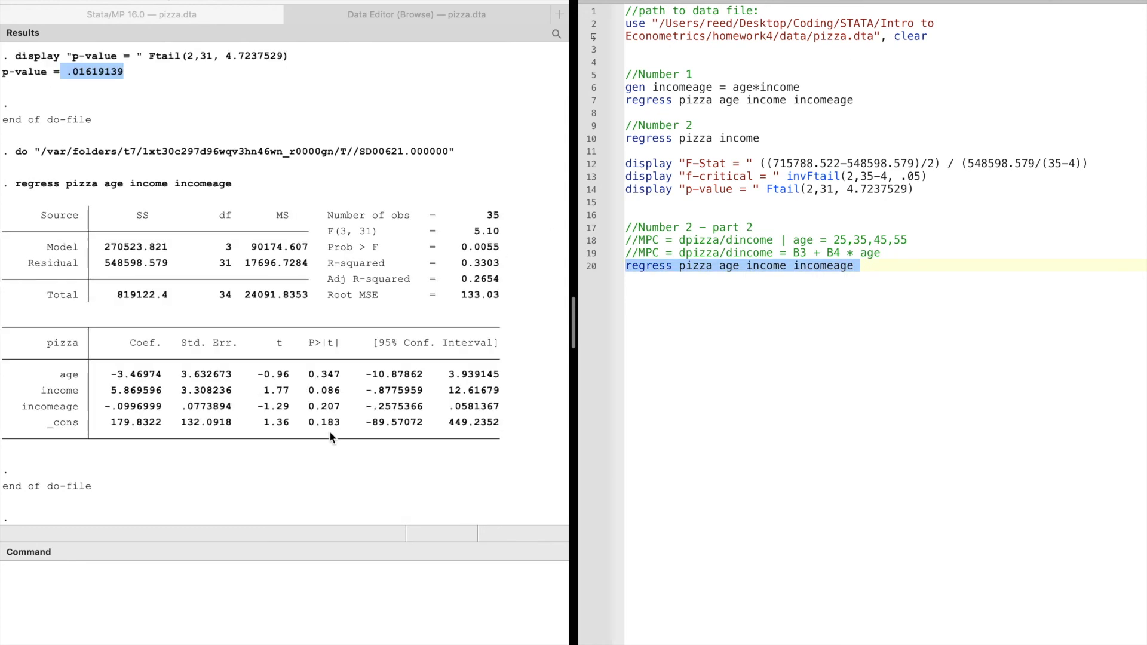
Define the local macro mpc as _b[income] + _b[incomeage] * 25, one blank line below the regression
click(884, 263)
key(Return)
key(Return)
text(local mpc)
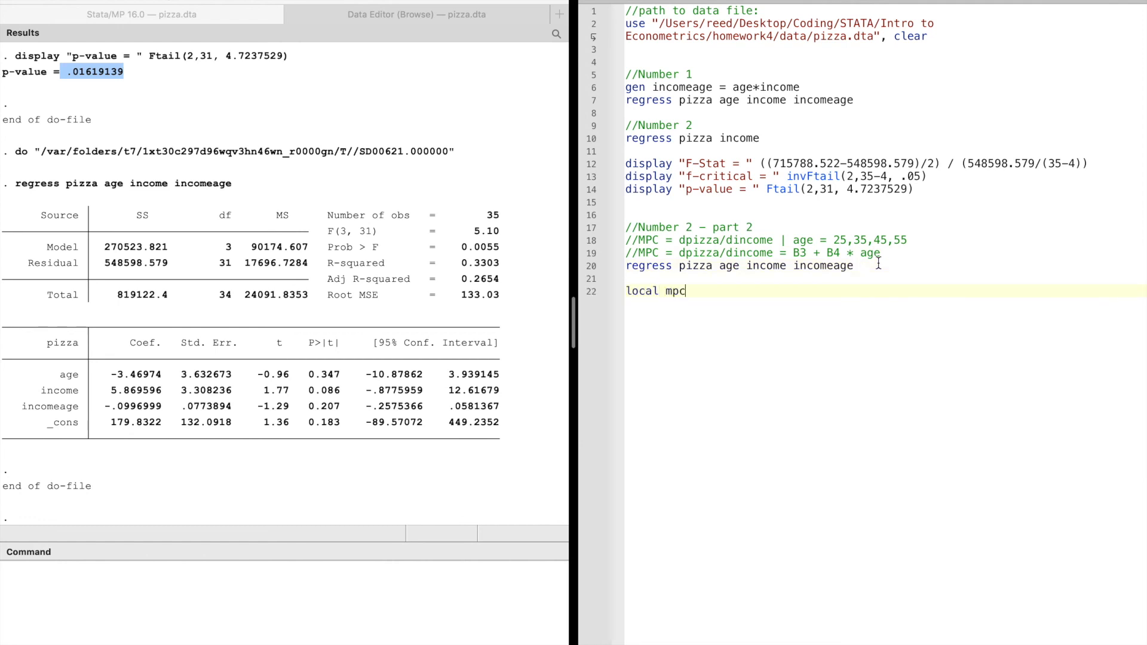
text( = _b)
text(income)
key(BackSpace)
key(BackSpace)
key(BackSpace)
key(BackSpace)
key(BackSpace)
key(BackSpace)
text([income)
key(BackSpace)
text(] + _)
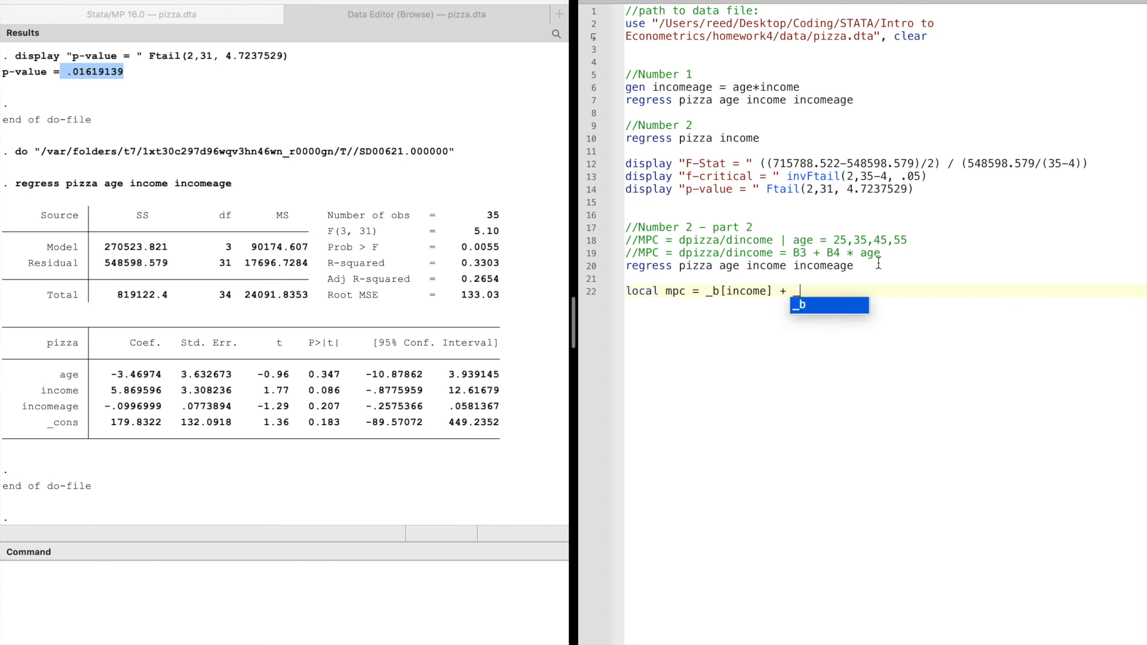
text(b[incom)
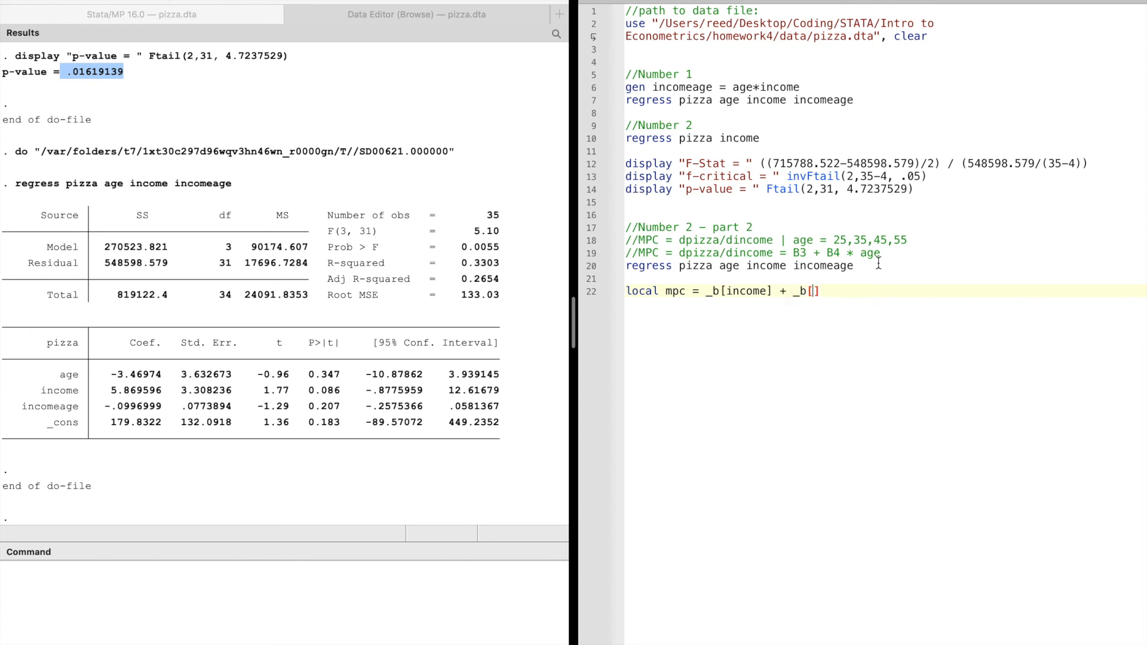
text(eage] * 25)
Add a display line labelled "MPC for age = 25: " that prints `mpc', and run it together with the local definition
key(Return)
text(display)
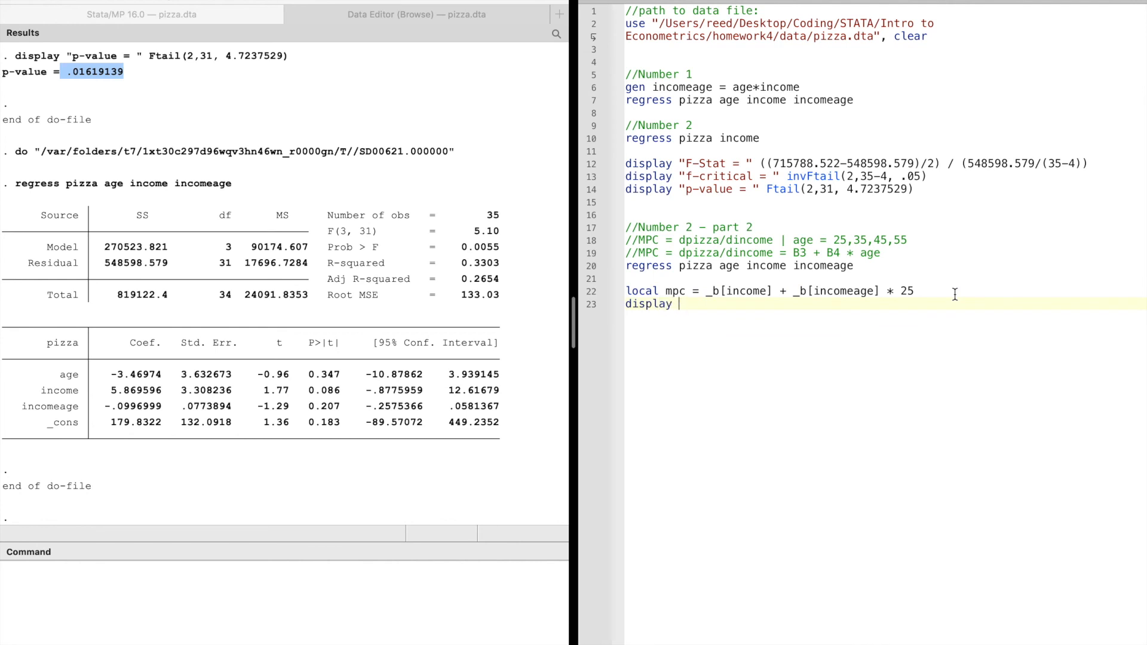
text( "MPC for age = 25)
key(Left)
key(Left)
text(25: " `mc)
key(BackSpace)
text(pc)
drag(860, 304, 625, 291)
key(super+shift+d)
click(861, 303)
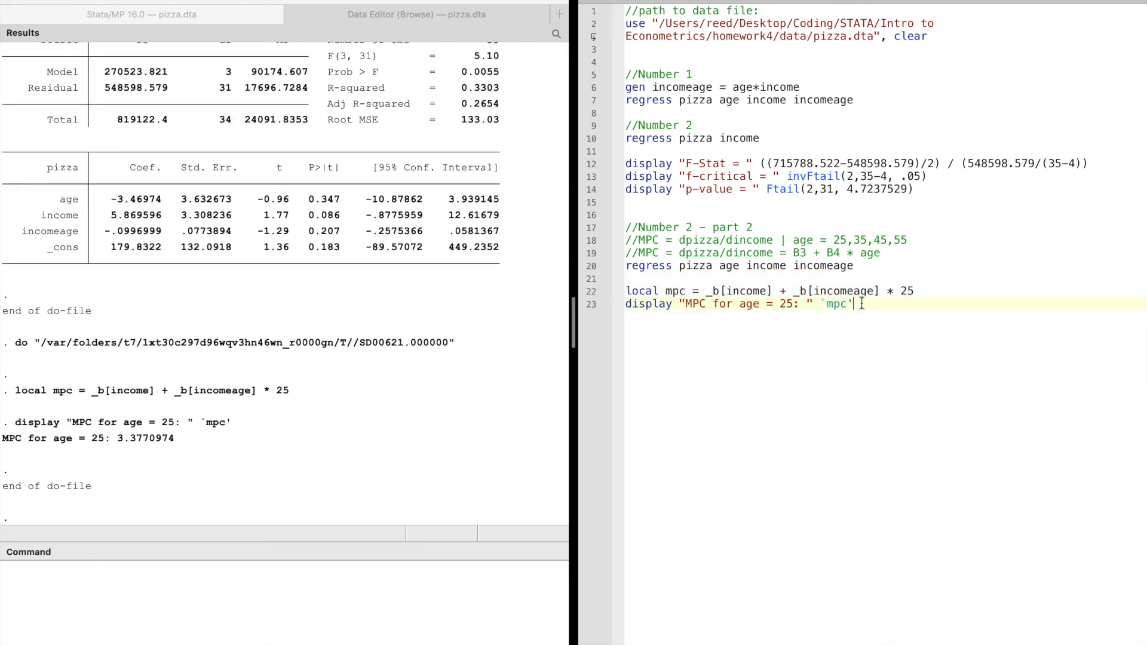
drag(861, 303, 561, 288)
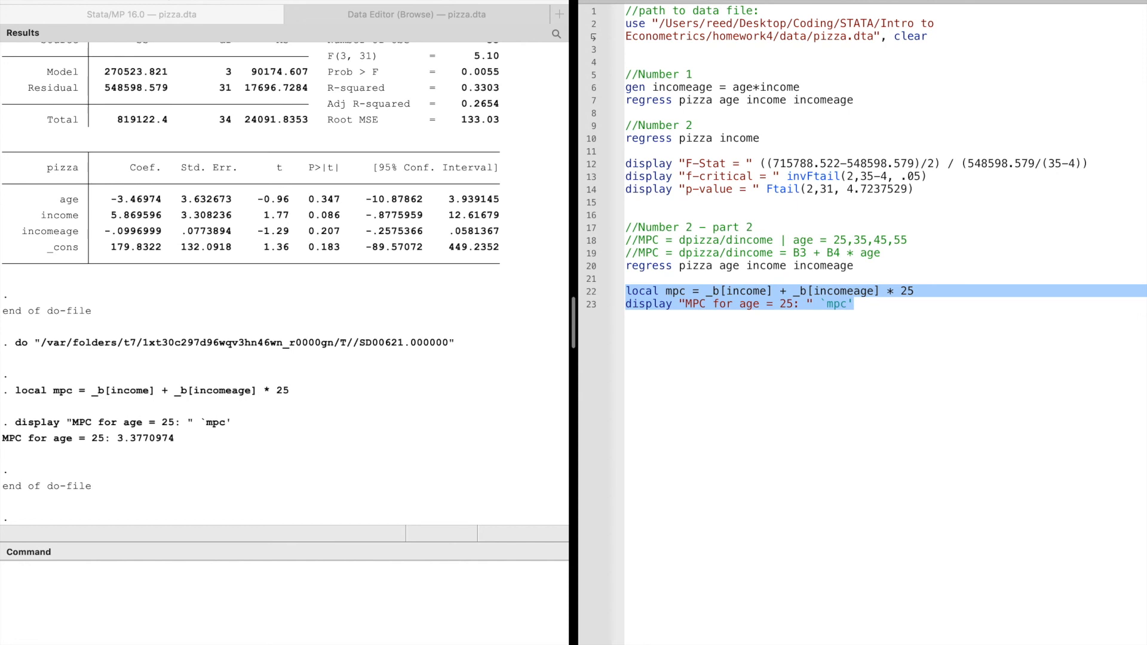
key(super+shift+d)
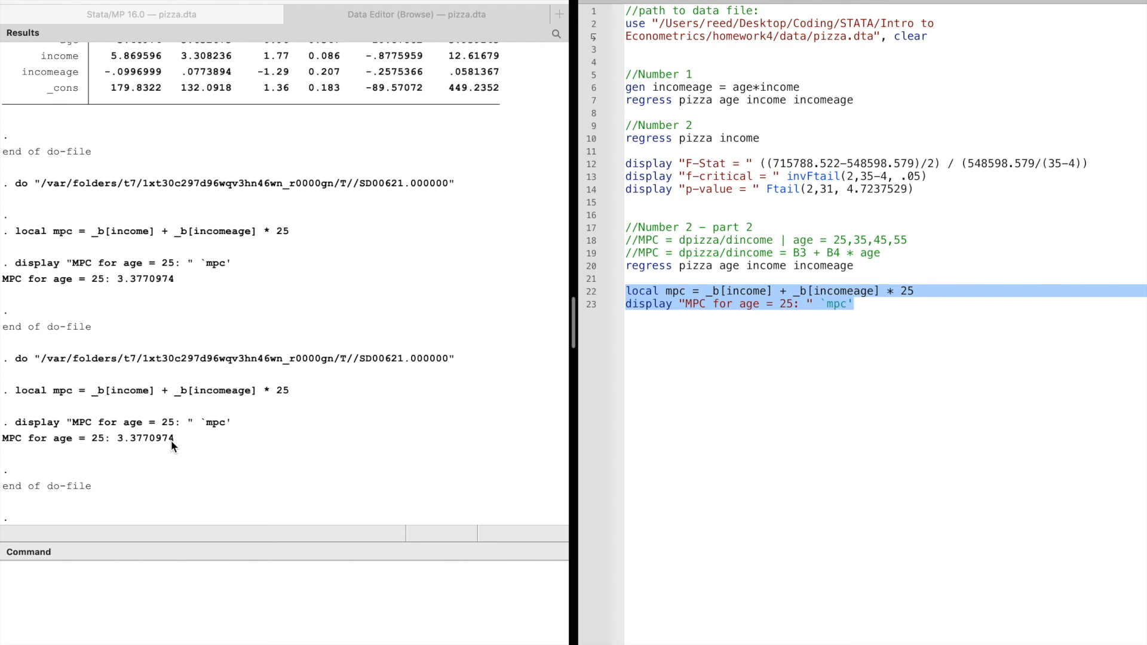
Add the comment "//var(b3 + b4*age) = var(b3) + age^2 *var(b4) + 2*age *cov(b3,b4)" below the MPC display line
click(891, 310)
key(Return)
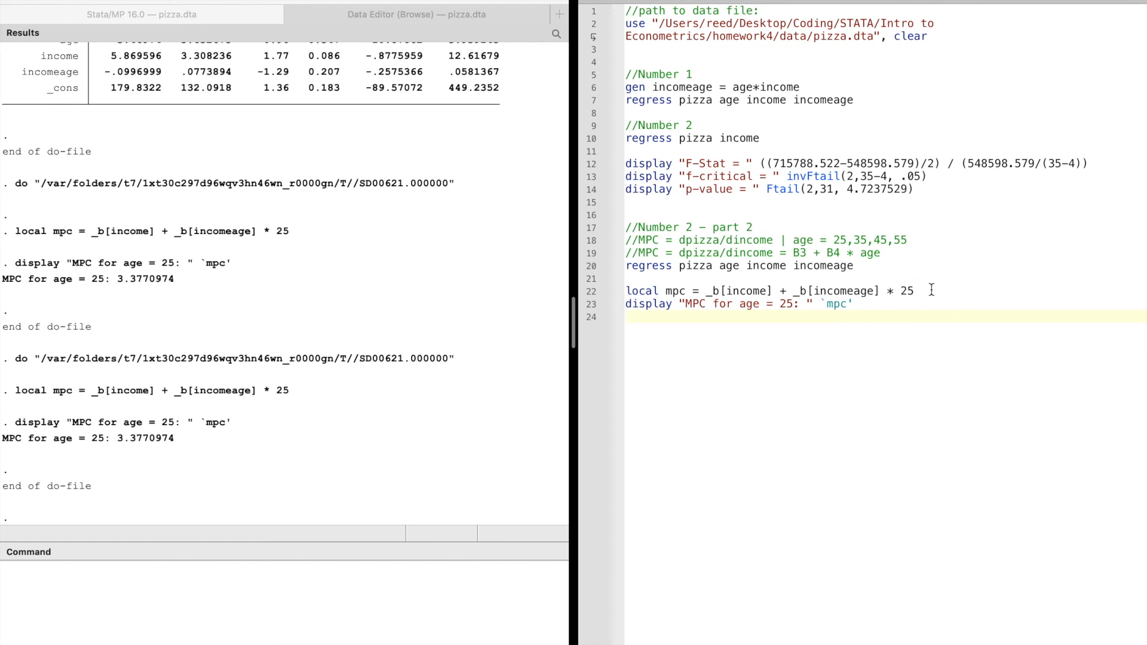
drag(922, 291, 703, 292)
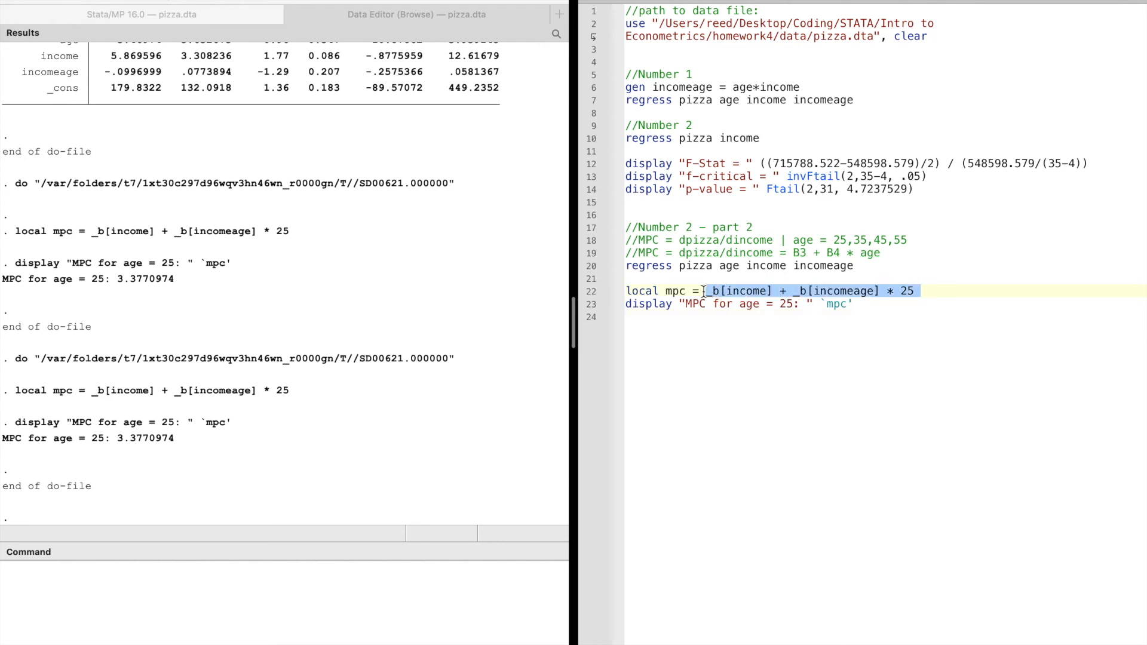
click(878, 313)
key(Return)
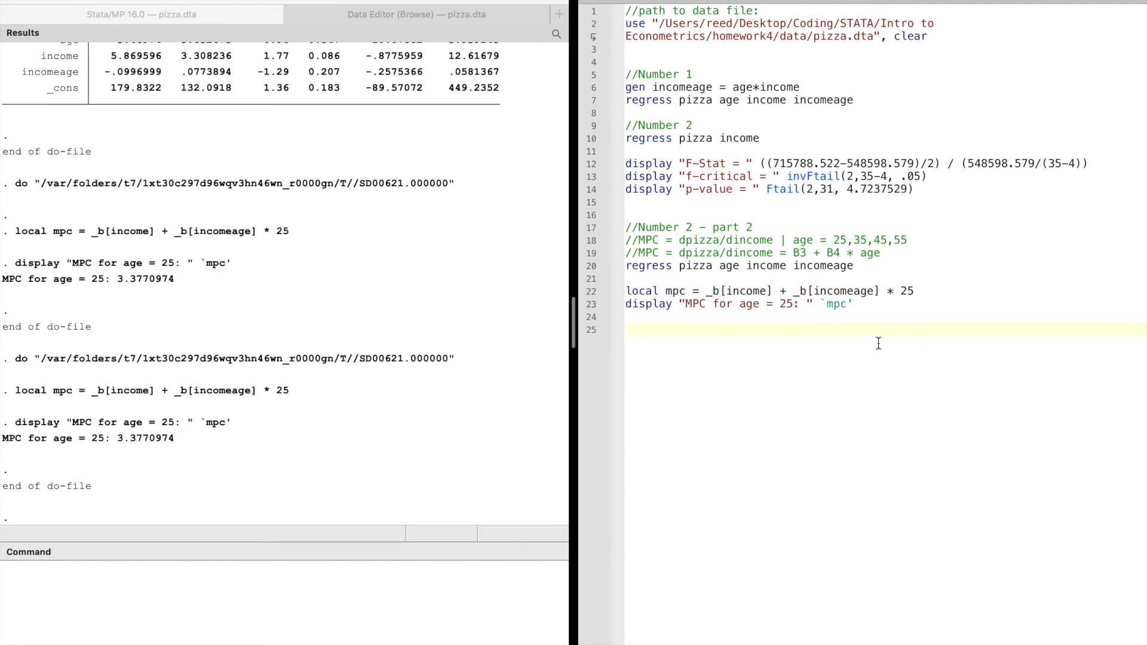
text(//var(b3 + b4*age) = var(b3))
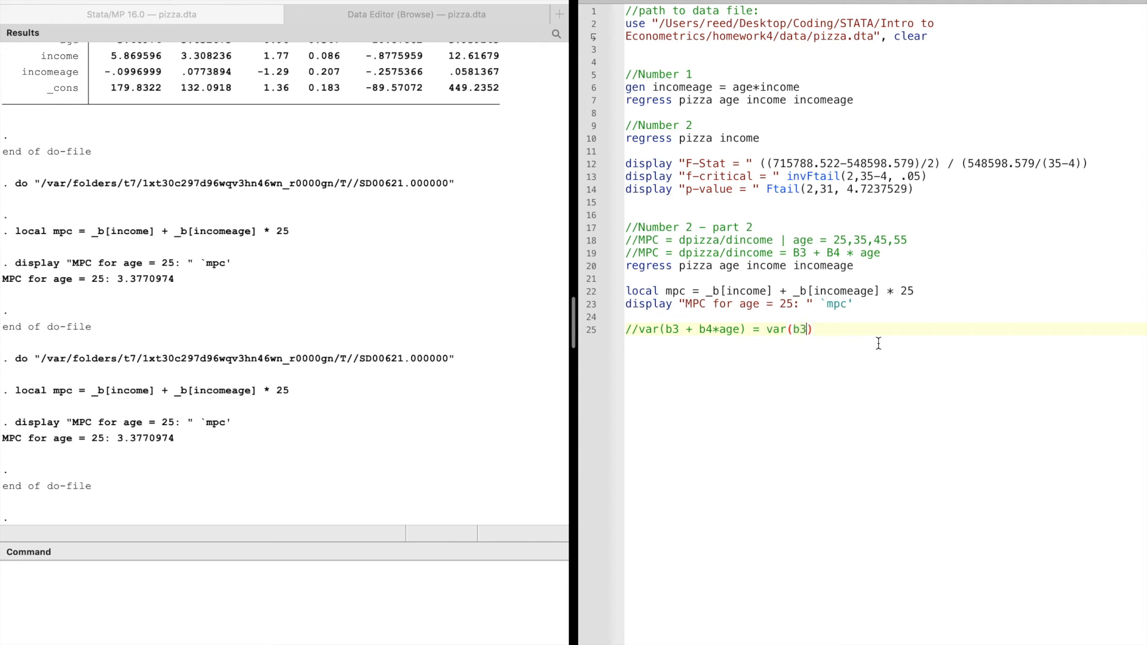
text( + age)
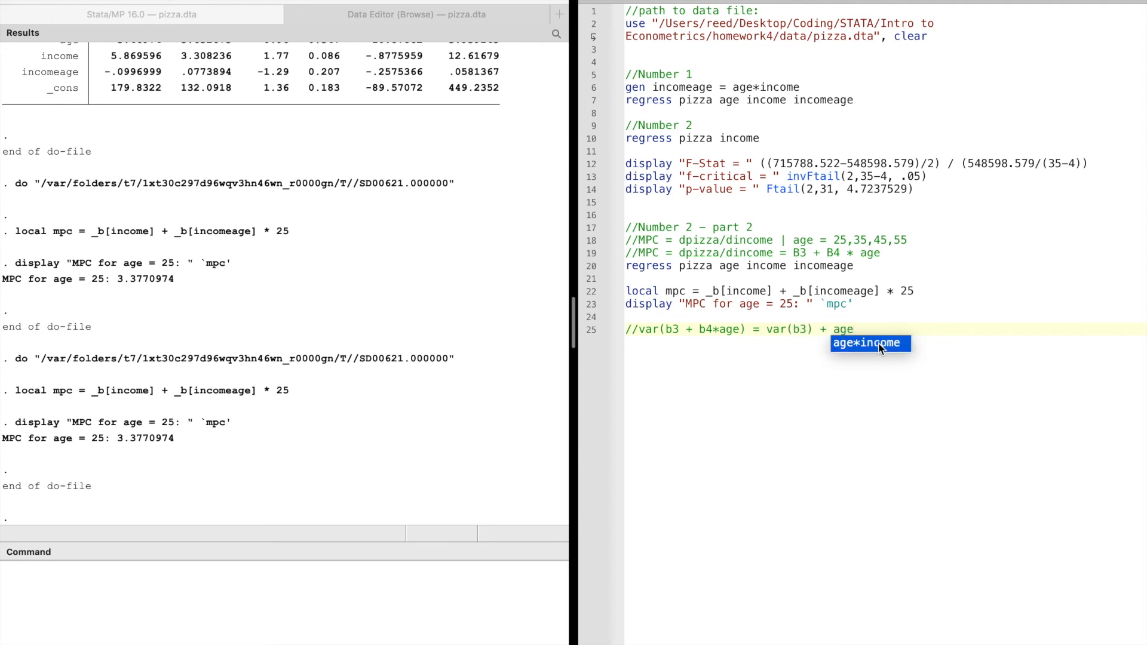
text(^2)
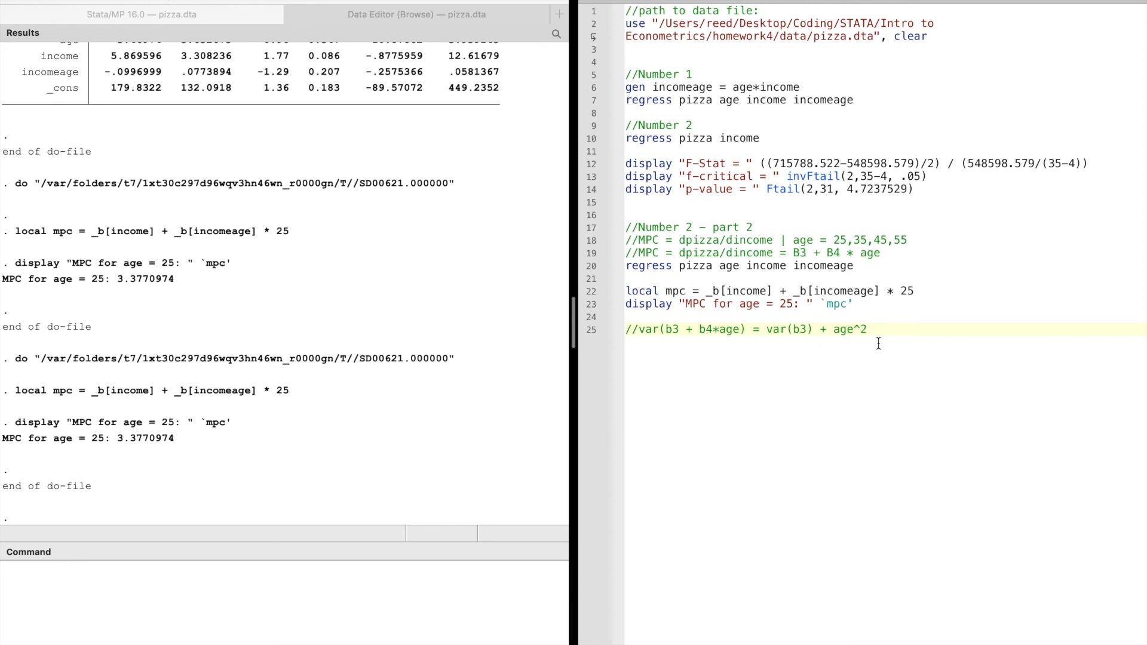
text( *var(b4)
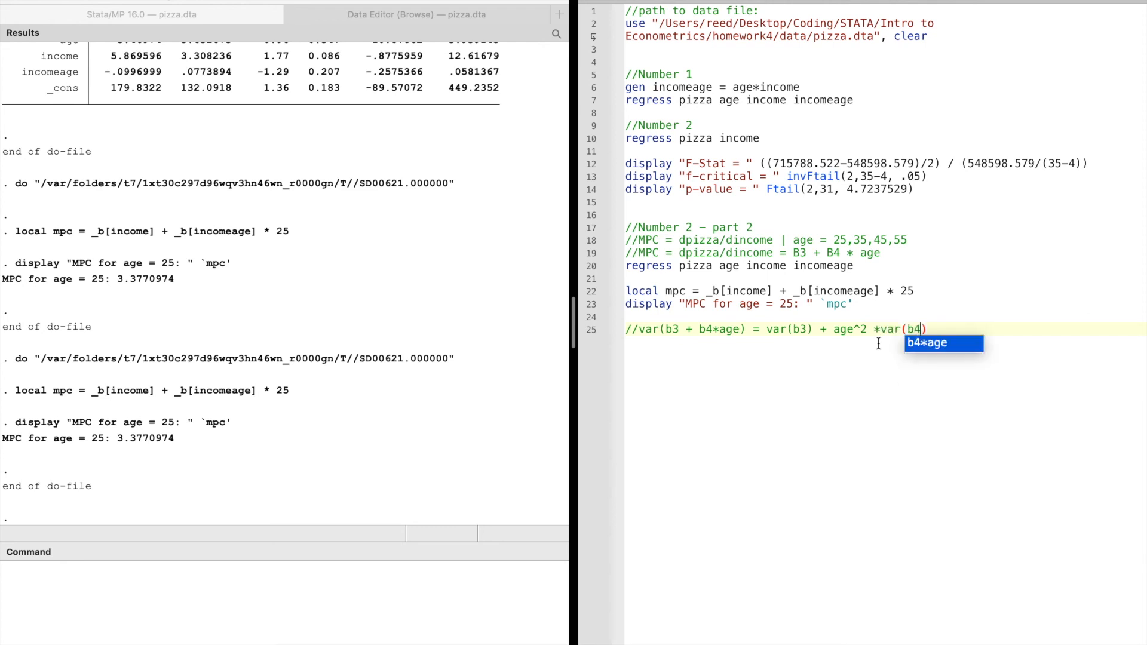
text() + 2*)
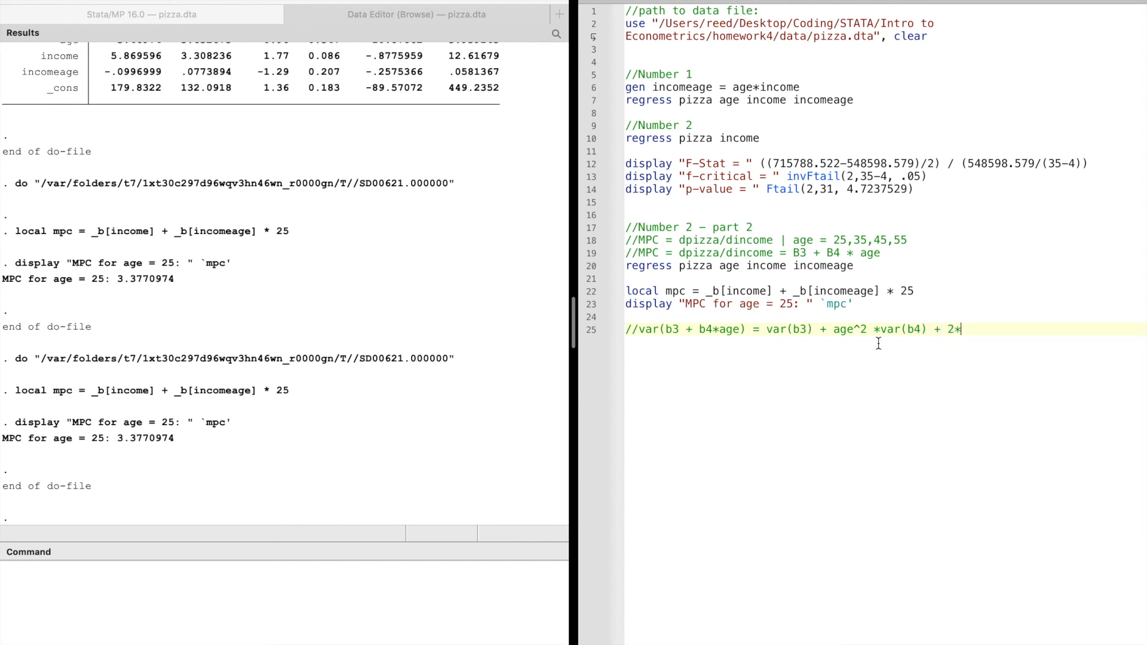
text(age *cov(b3,b4)
click(1077, 330)
Add the command "estat vce" below the variance formula and run it to get the coefficient covariance matrix
key(Return)
text(estat)
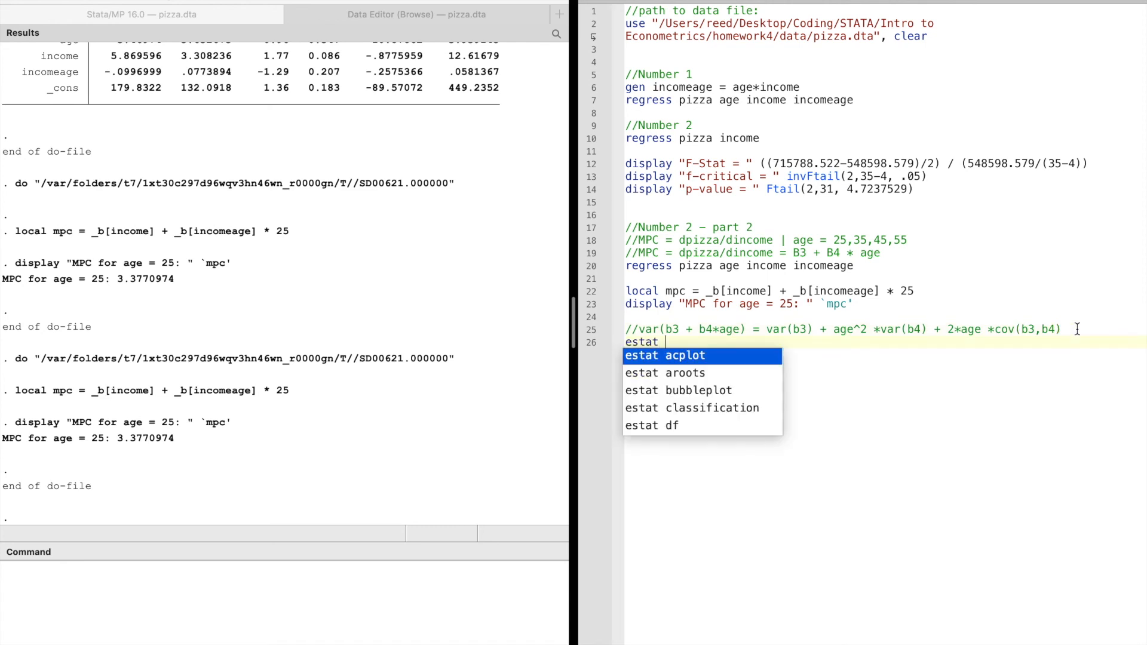
text( vce)
key(shift+alt+Left)
key(shift+alt+Left)
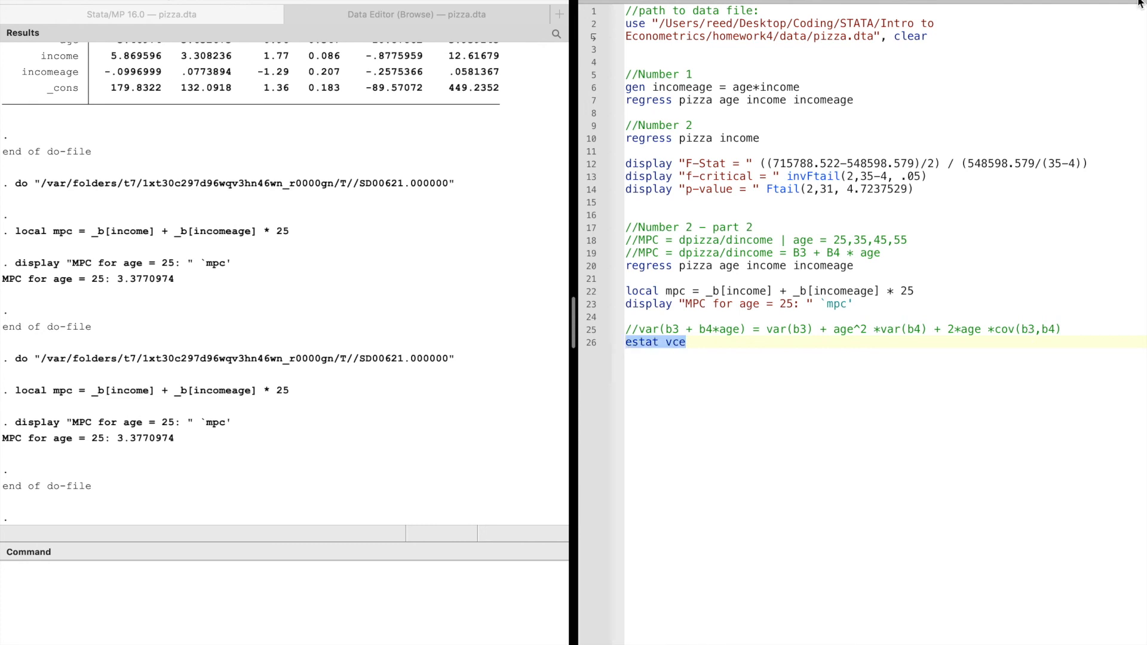
key(super+shift+d)
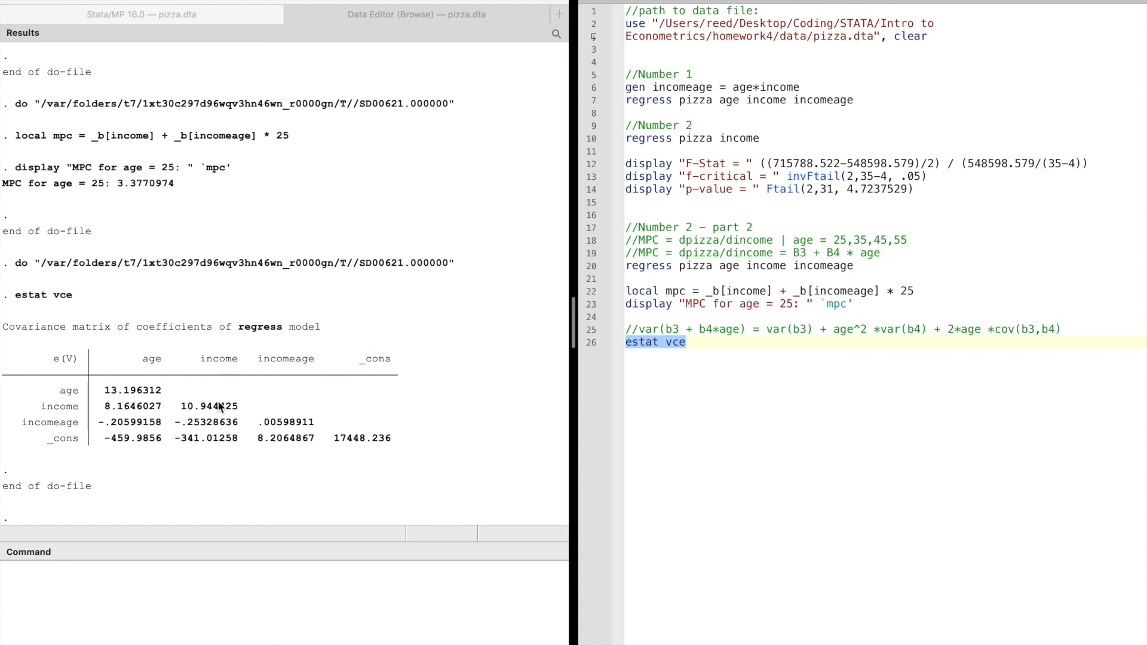
Locate the income and incomeage variances and their covariance in the matrix, and start a new do-file line below estat vce
drag(180, 406, 235, 409)
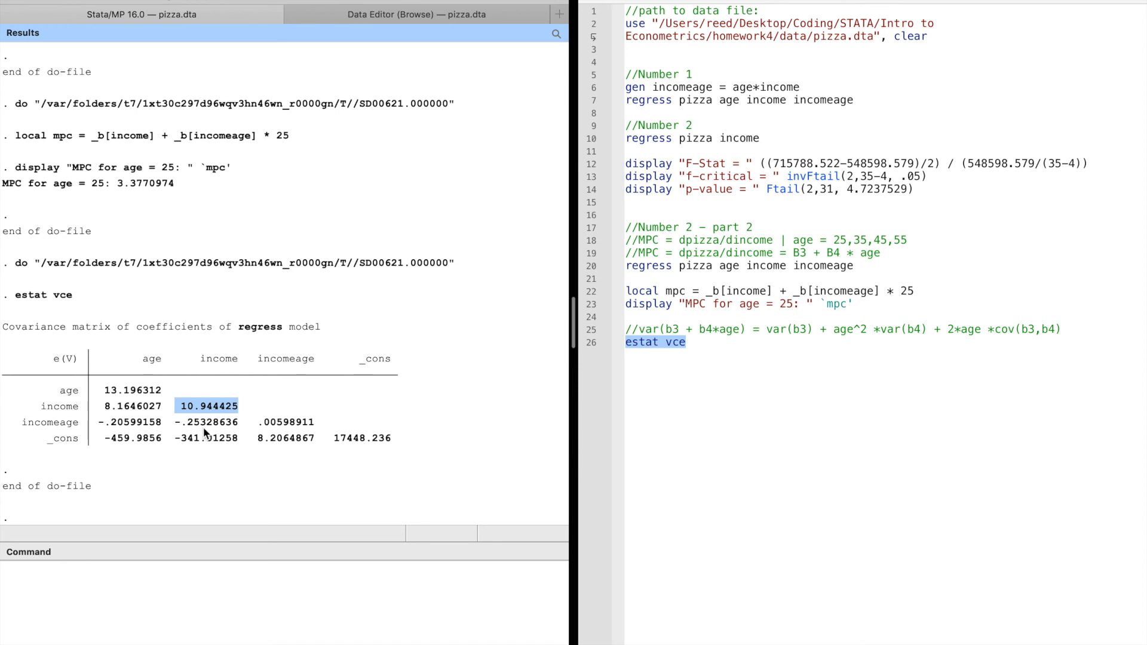
drag(259, 422, 292, 423)
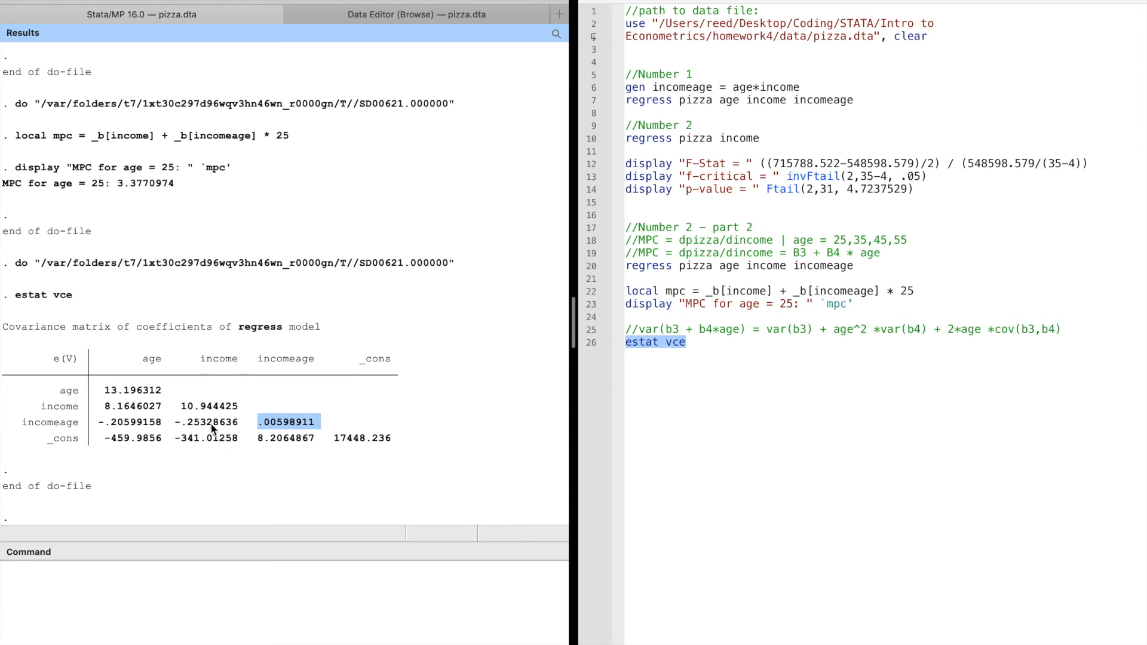
drag(202, 359, 230, 360)
drag(241, 422, 180, 429)
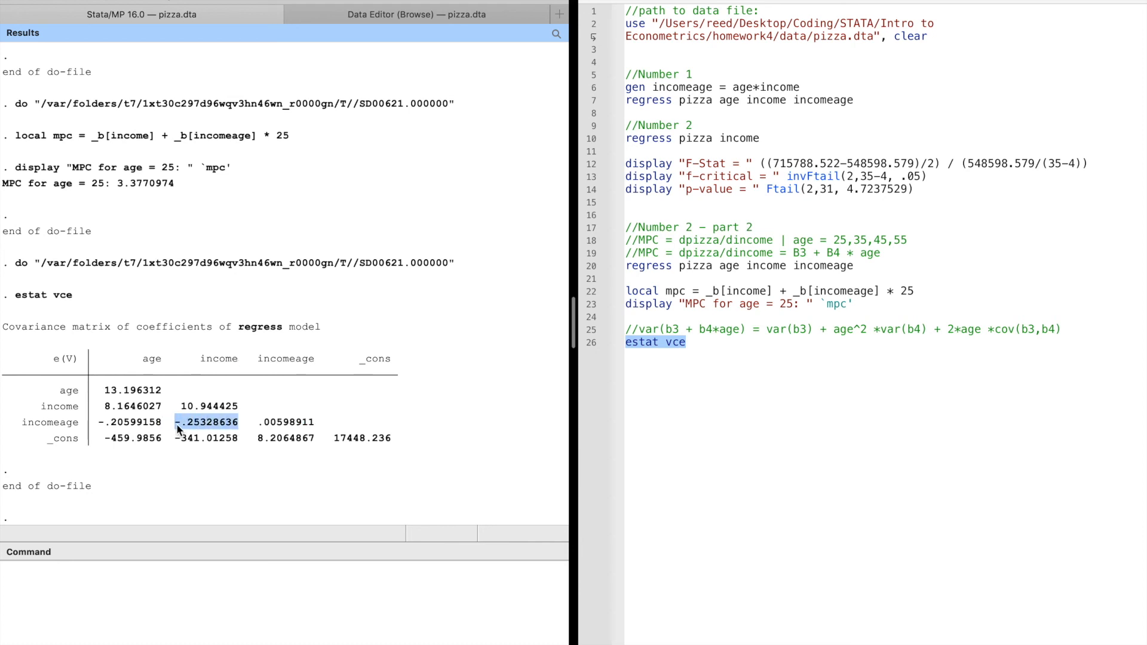
click(795, 391)
key(Return)
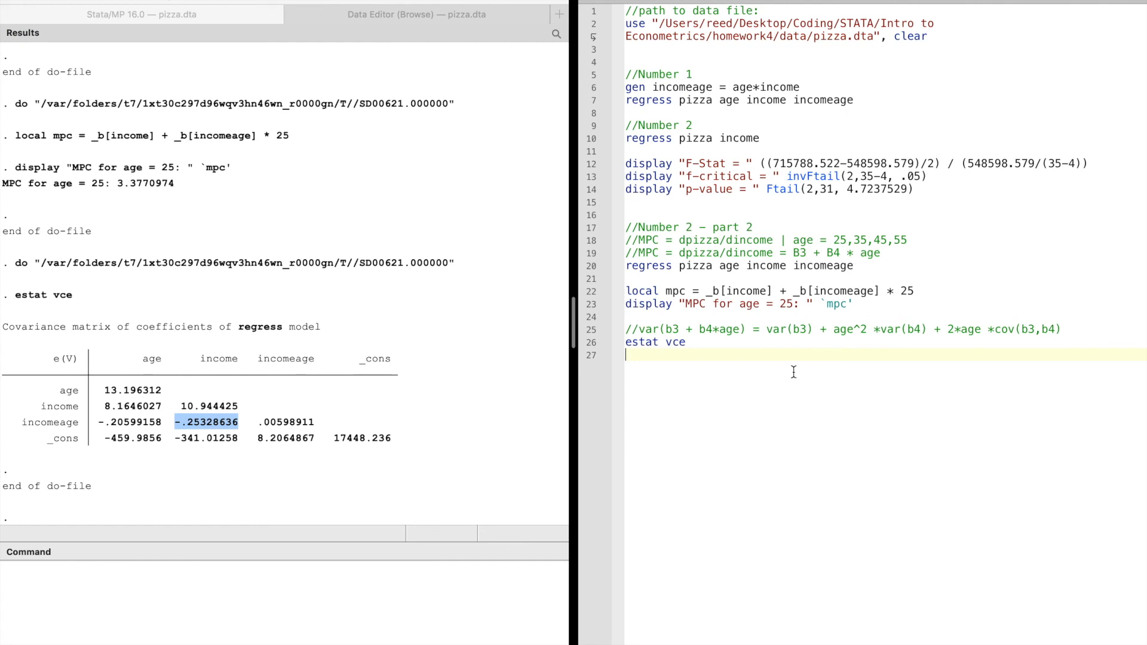
Start a do-file line below estat vce that defines the local macro se as an empty sqrt() expression
text(local)
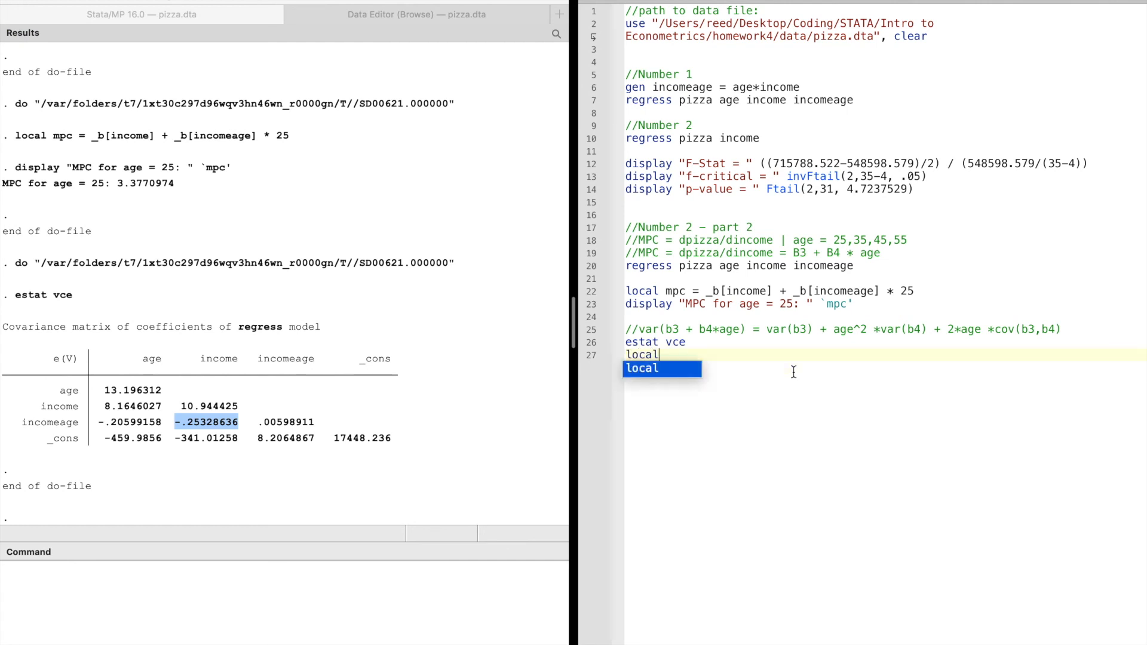
text( se =)
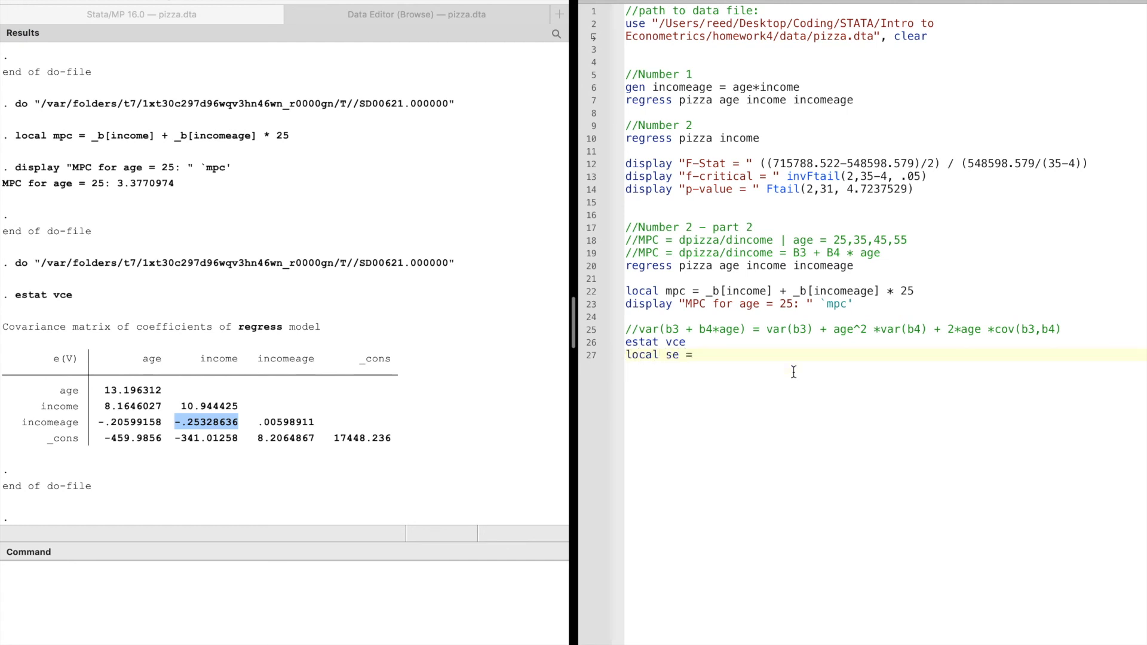
text( sqft)
key(BackSpace)
key(BackSpace)
text(rt()
key(BackSpace)
text(()
key(Delete)
Insert the income variance 10.944425 from the covariance matrix as the first term inside sqrt(), followed by a plus sign
drag(238, 407, 181, 406)
key(super+c)
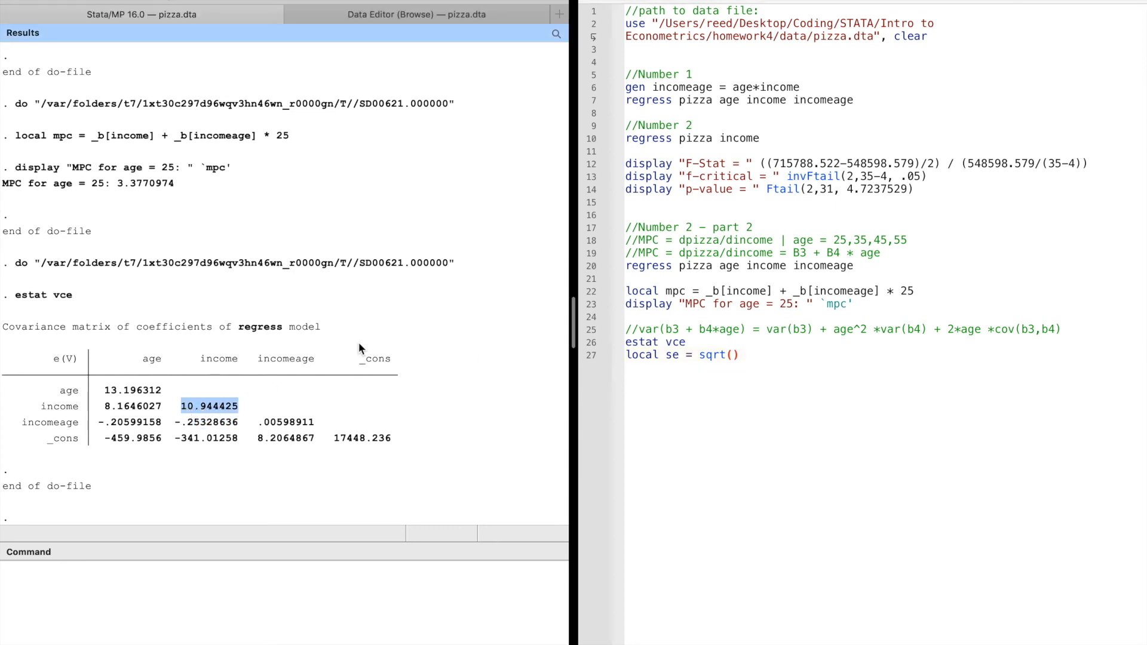
click(720, 353)
key(super+v)
text(+ )
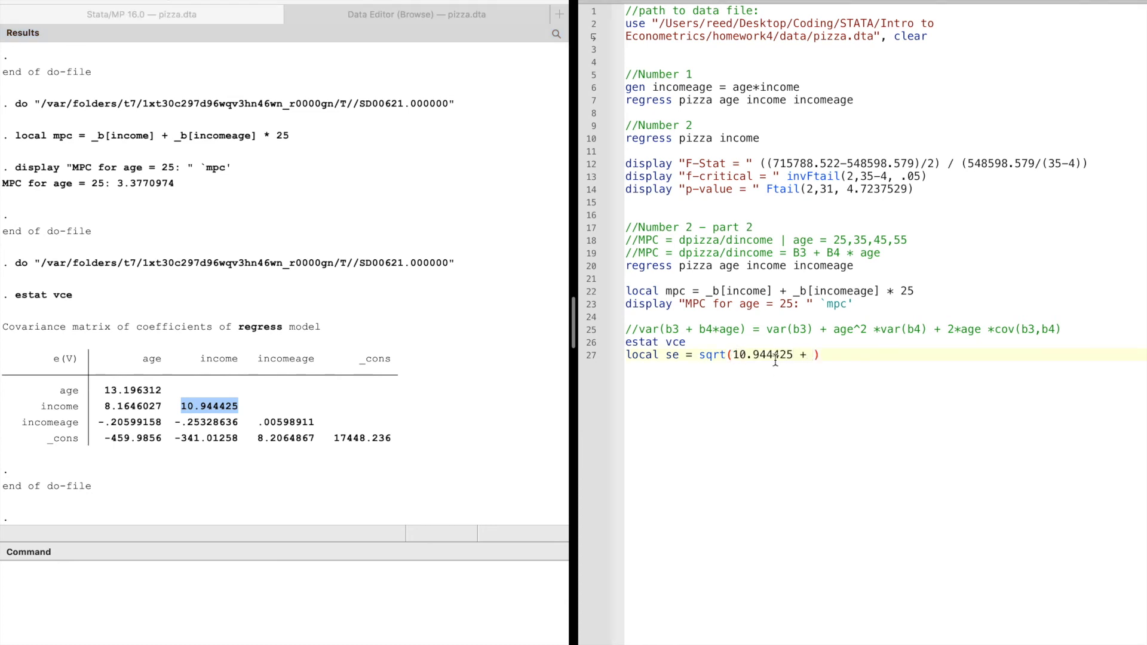
Add the term 25^2 * .00598911 inside sqrt(), taking the incomeage variance from the covariance matrix
text(25^2 *)
drag(320, 421, 263, 423)
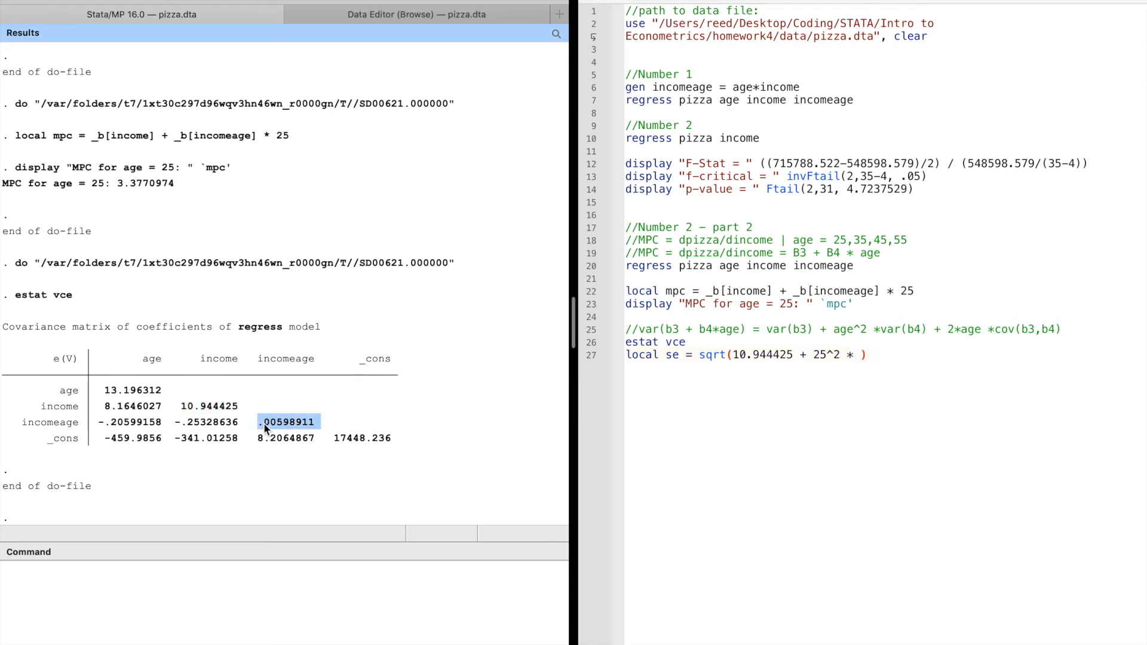
key(super+c)
click(857, 354)
key(super+v)
Finish the se expression with + 2 * 25 * -.25328636, taking the income–incomeage covariance from the matrix
text(+ 2 )
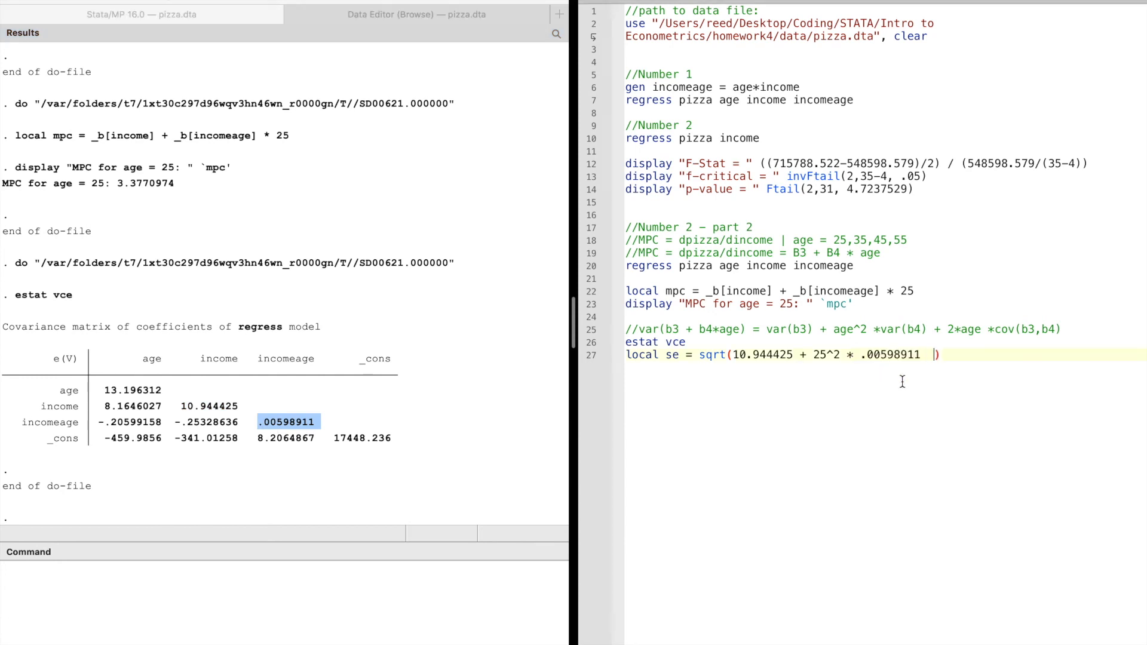
text(* age)
key(BackSpace)
key(BackSpace)
key(BackSpace)
text(25 *)
drag(243, 425, 189, 424)
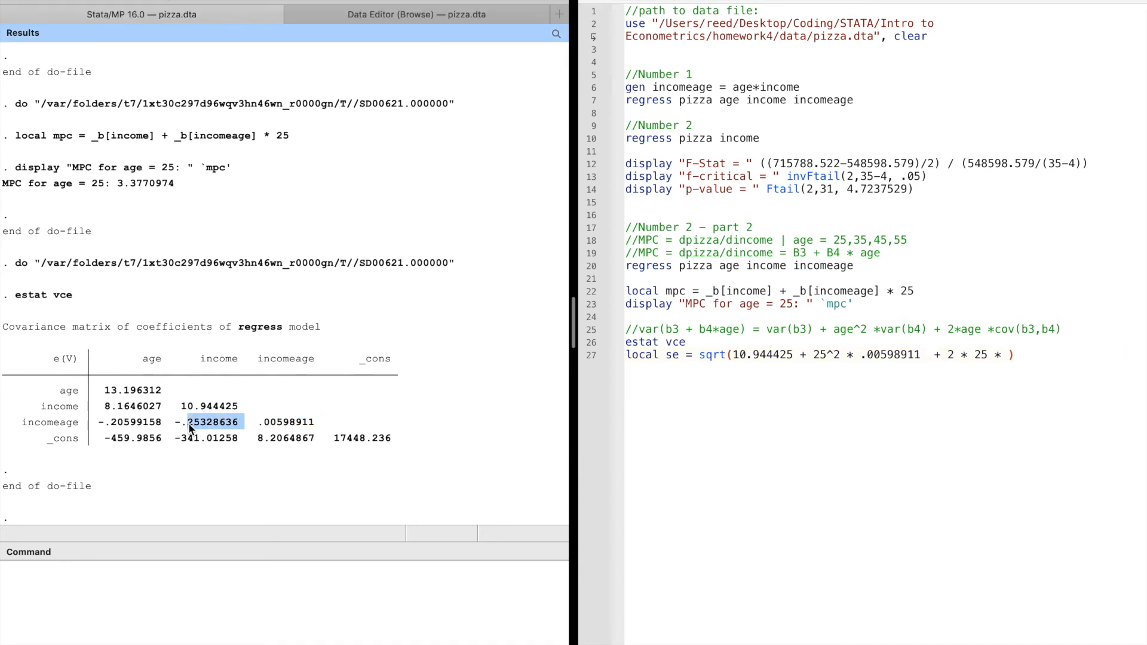
click(1014, 356)
key(super+v)
drag(1091, 357, 526, 358)
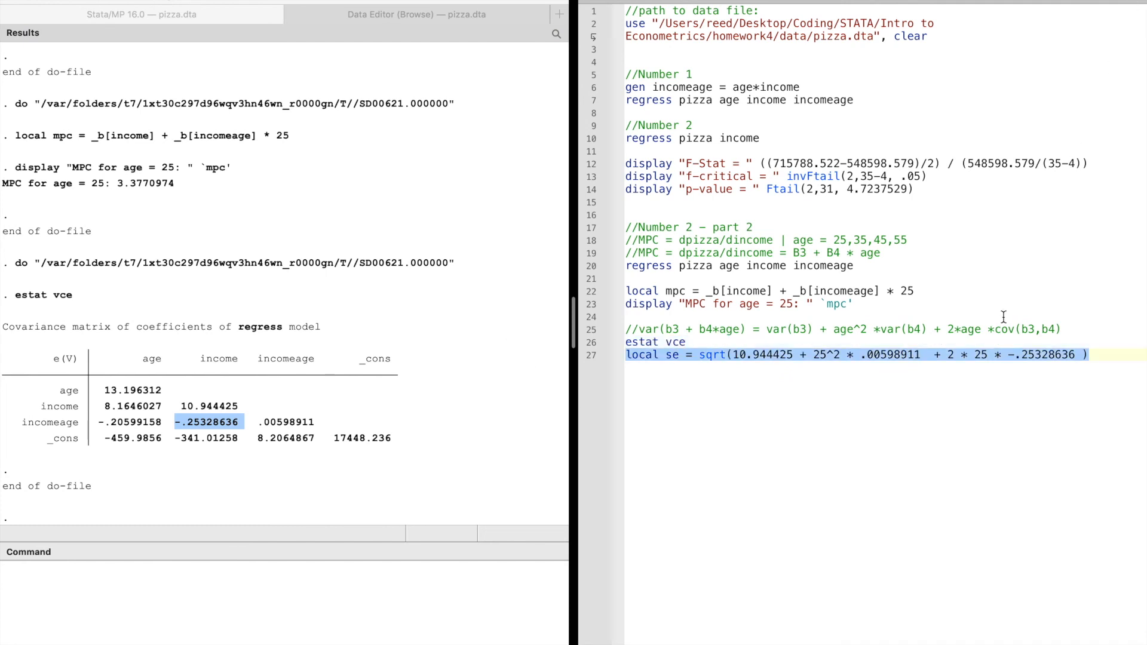
Add the line display "se = " `se' below the se definition and run both lines together
click(1111, 357)
key(Return)
text(display)
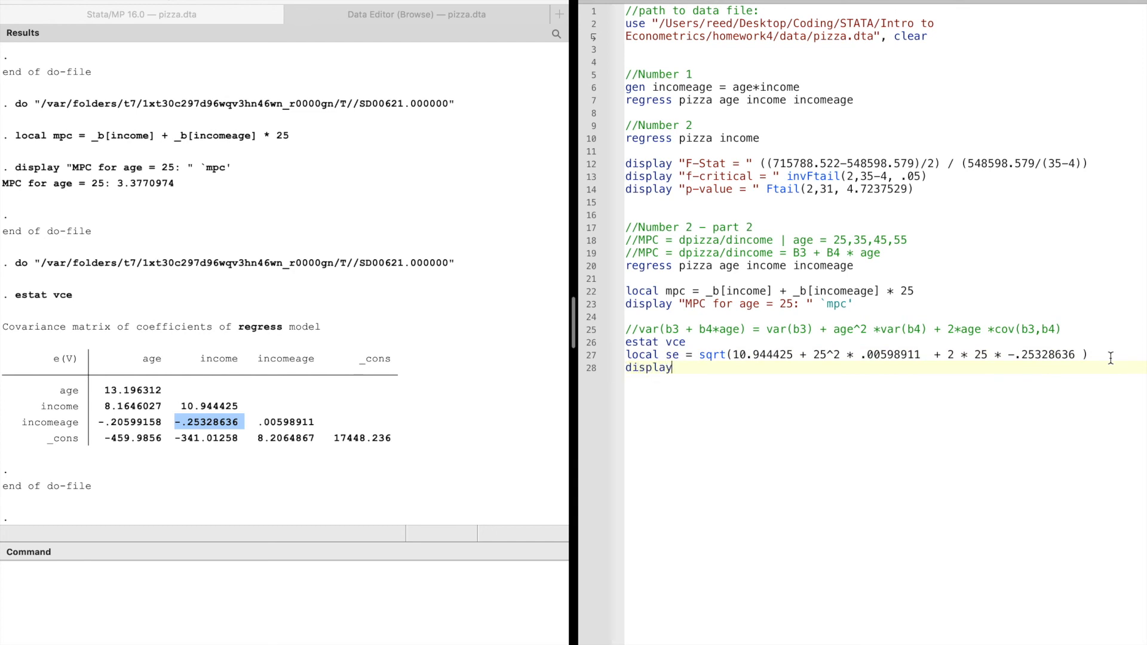
text( "se = ")
text( 1se)
key(BackSpace)
key(BackSpace)
key(BackSpace)
text(`se)
drag(774, 371, 607, 355)
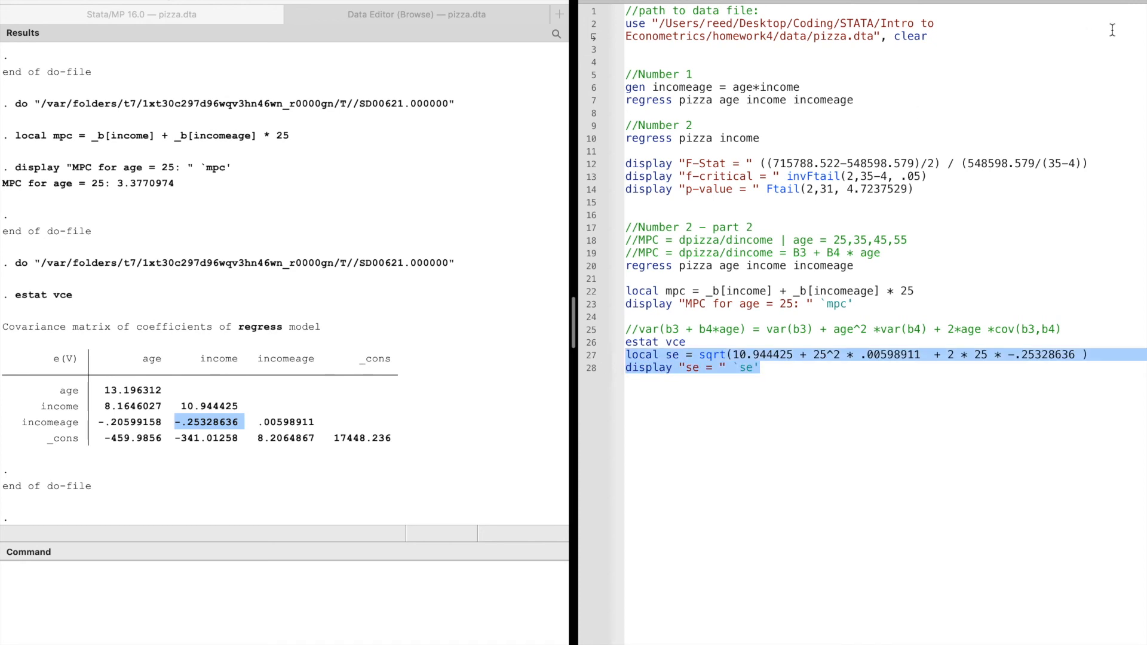
key(super+shift+d)
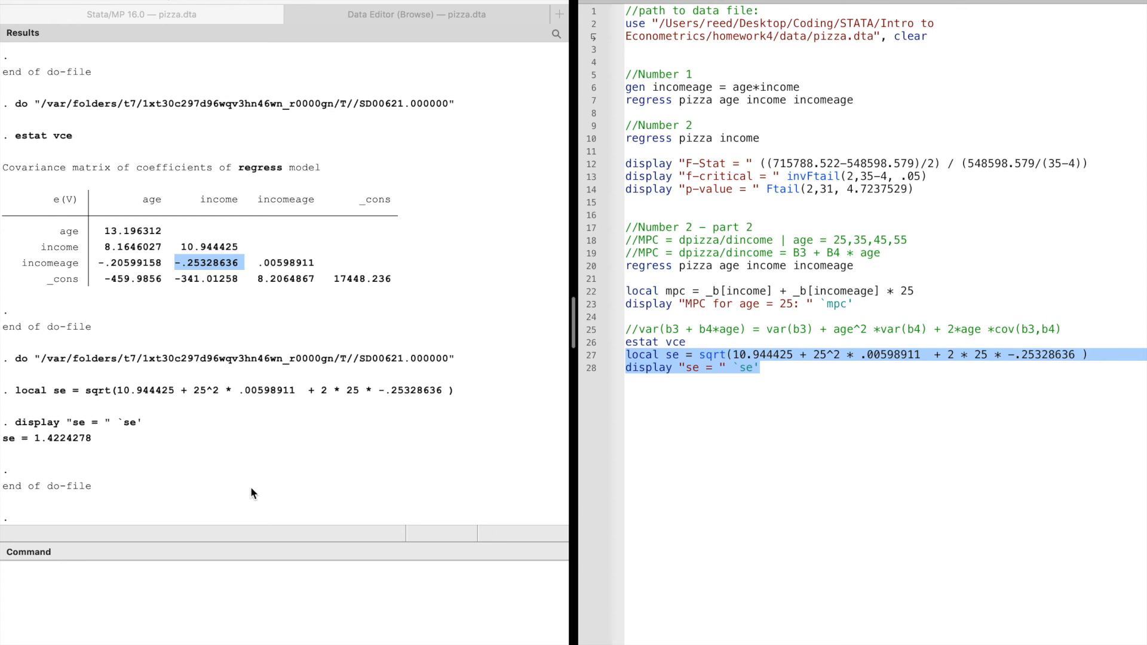
Start a display command two lines below the se display with the label "95% CI for 25 y/o = ["
click(779, 416)
key(Return)
key(Return)
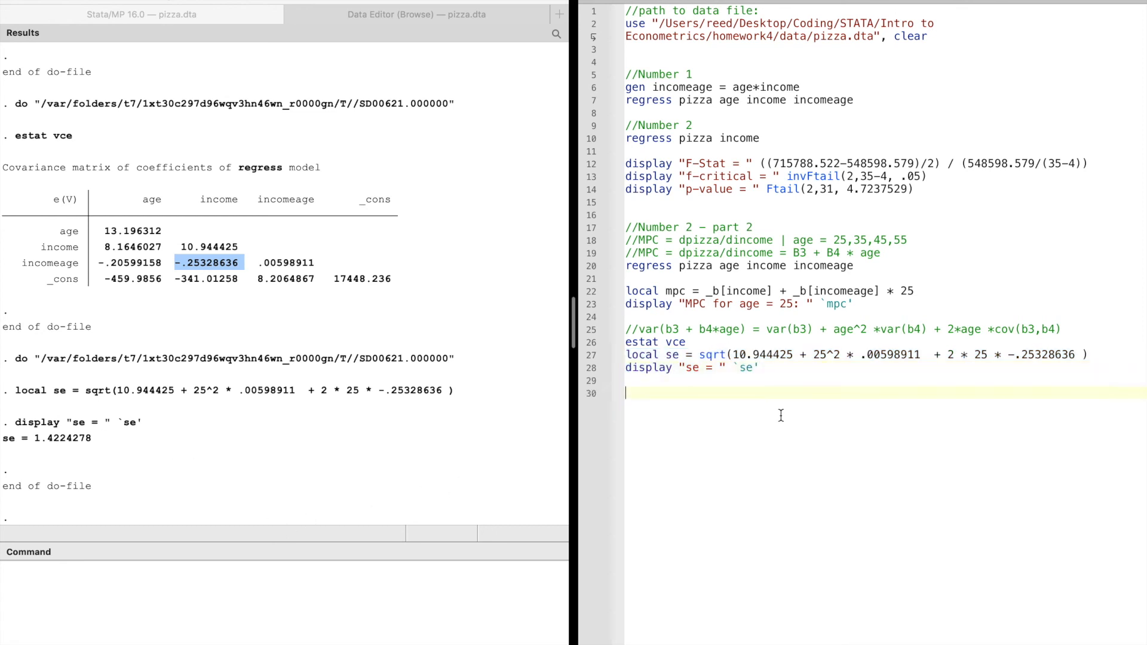
text(display "95% CI for ag)
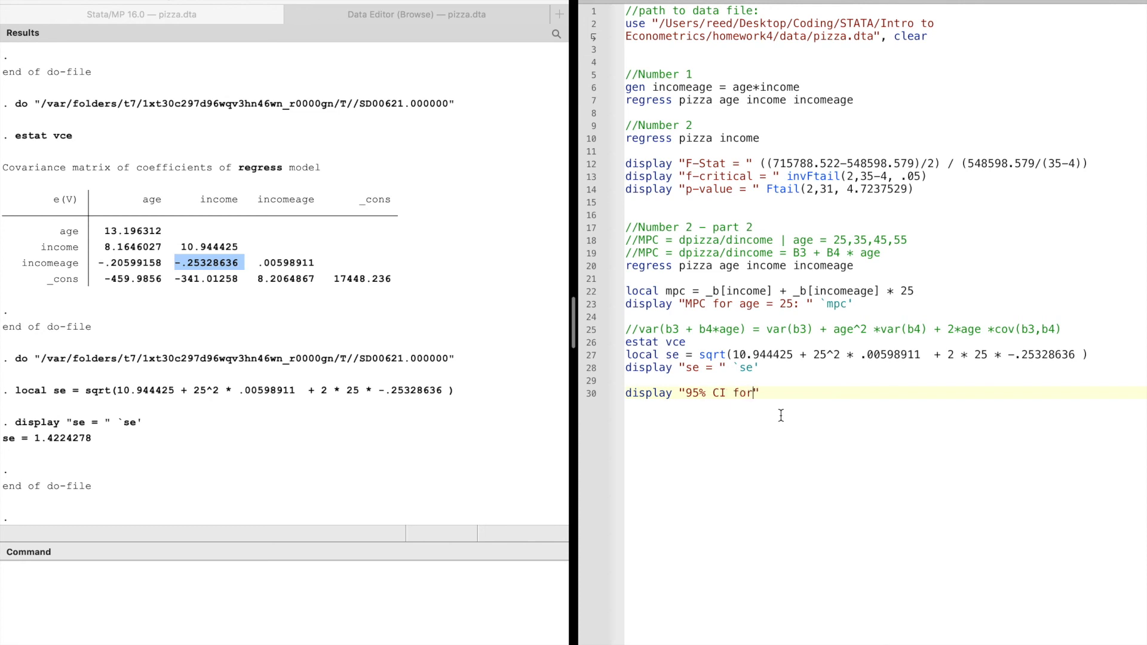
key(BackSpace)
key(BackSpace)
text(25)
key(BackSpace)
text(5 y/p)
key(BackSpace)
text(o =)
key(Right)
key(BackSpace)
text([)
key(Right)
Begin the lower bound after the confidence interval label with `mpc' - `se'
text(`mcp)
key(BackSpace)
key(BackSpace)
text(pc' )
text(+)
key(BackSpace)
key(BackSpace)
text(-se)
key(BackSpace)
key(BackSpace)
text(`)
text(se')
Multiply the lower bound's `se' by invttail(e(df_r), .025) and follow it with a comma separator
text(* )
text(invttail)
text(()
text(e(df_r)
text(,)
text( .025))
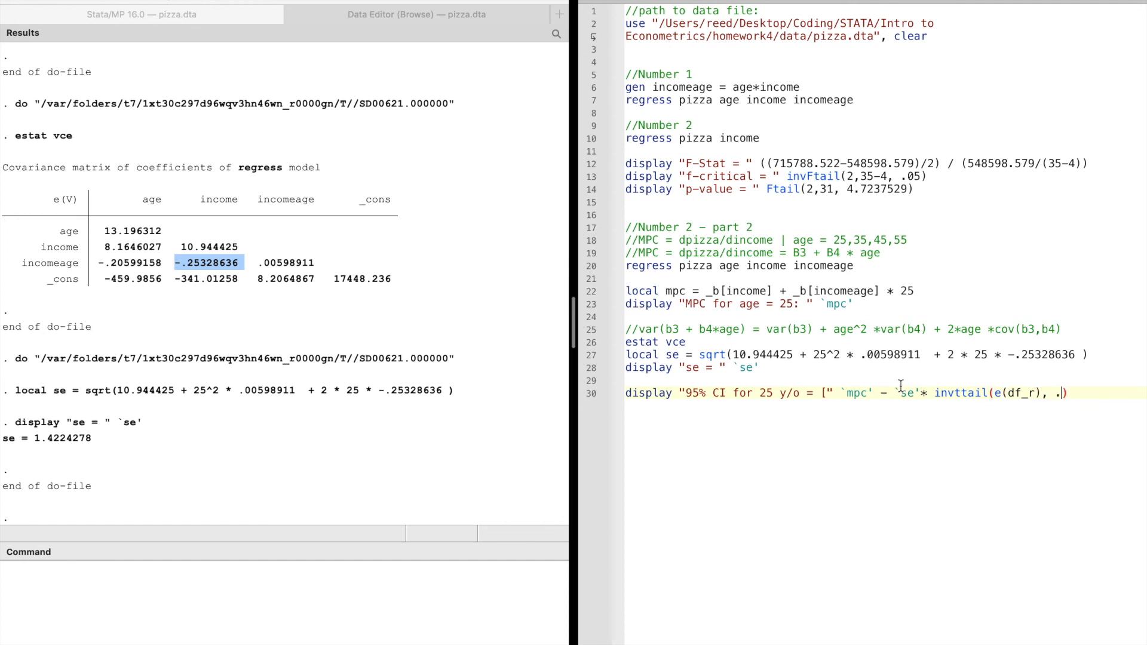
key(BackSpace)
key(BackSpace)
key(BackSpace)
text(25))
key(BackSpace)
text(,)
Complete the interval with the upper bound `mpc' + `se' * invttail(e(df_r), .025) and a closing "]", and run the age-25 block
shift+click(838, 401)
key(super+c)
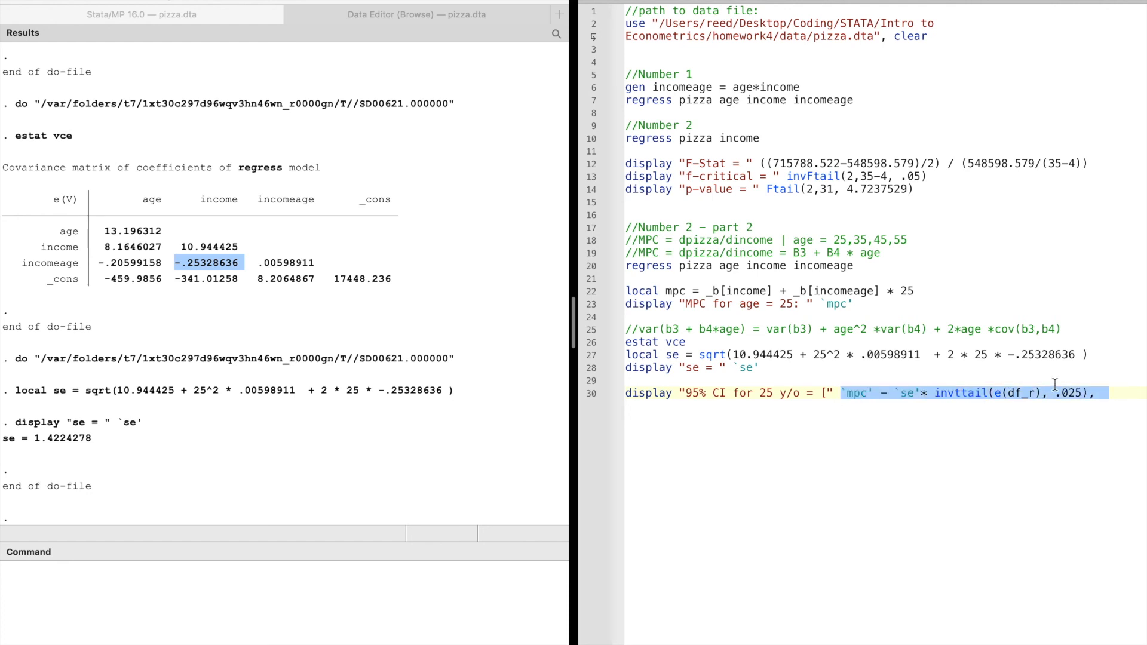
click(1112, 395)
key(super+v)
click(670, 407)
key(BackSpace)
text(+)
click(883, 410)
key(BackSpace)
text("])
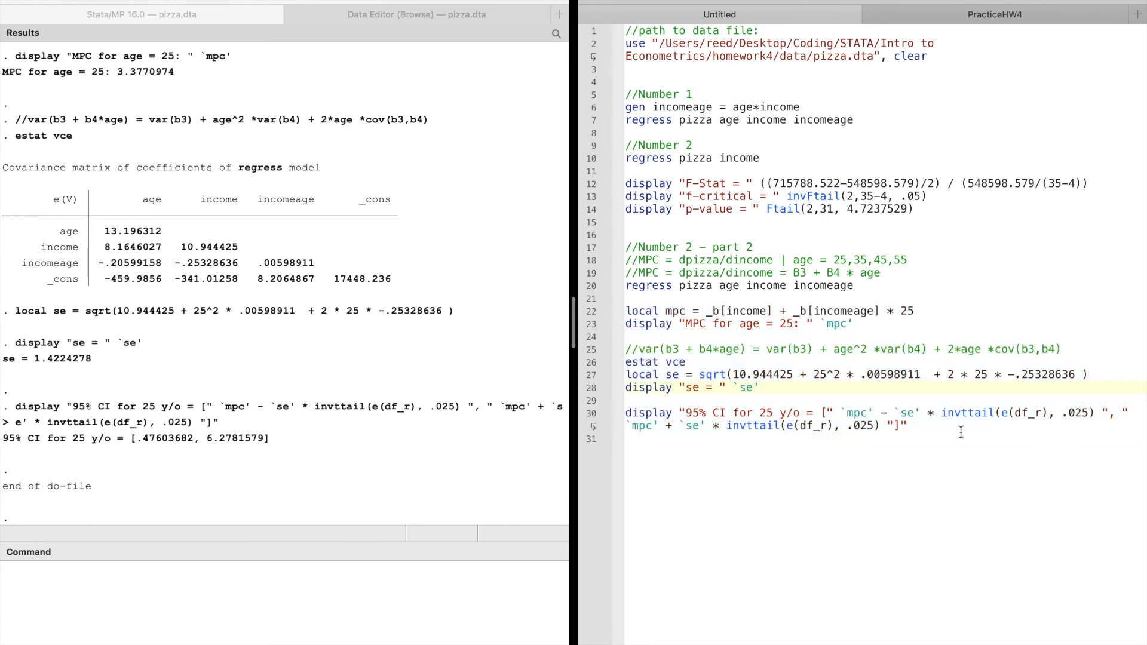
drag(966, 430, 626, 310)
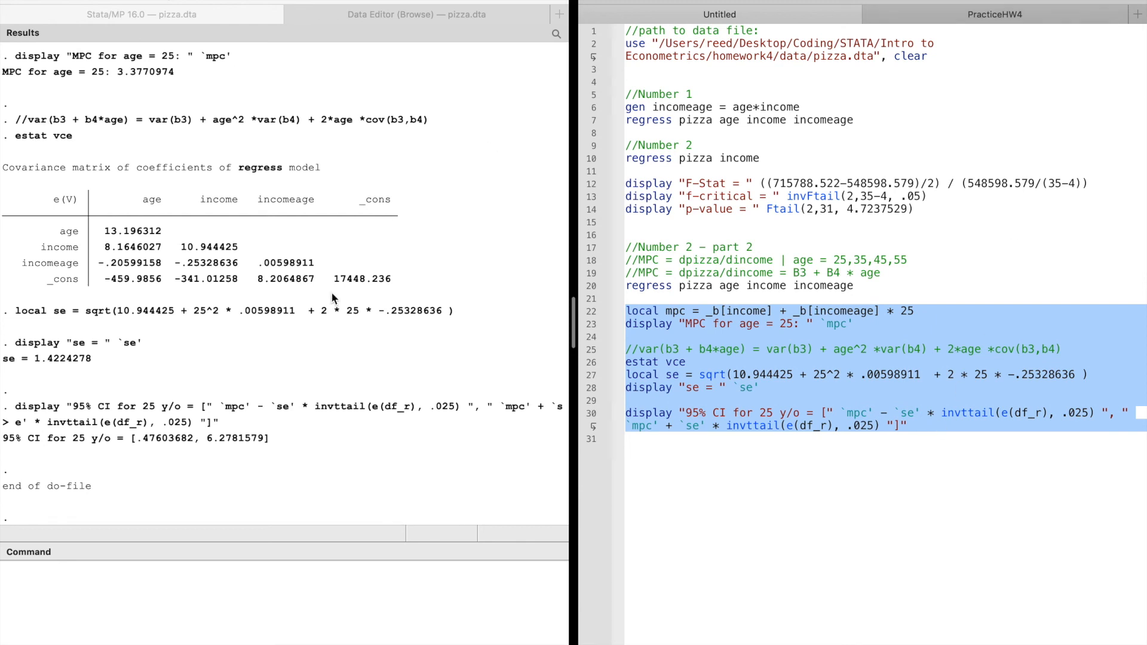
drag(267, 438, 133, 437)
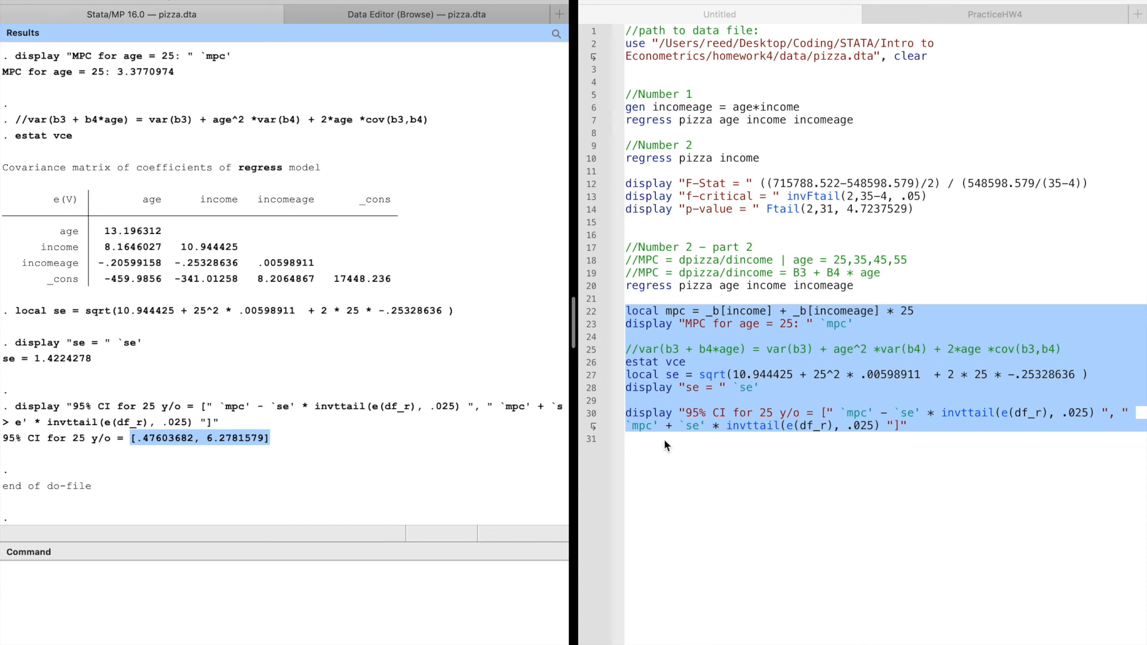
Duplicate the age-25 block, from the local mpc line through the 95% CI display, below the original
drag(947, 442, 603, 374)
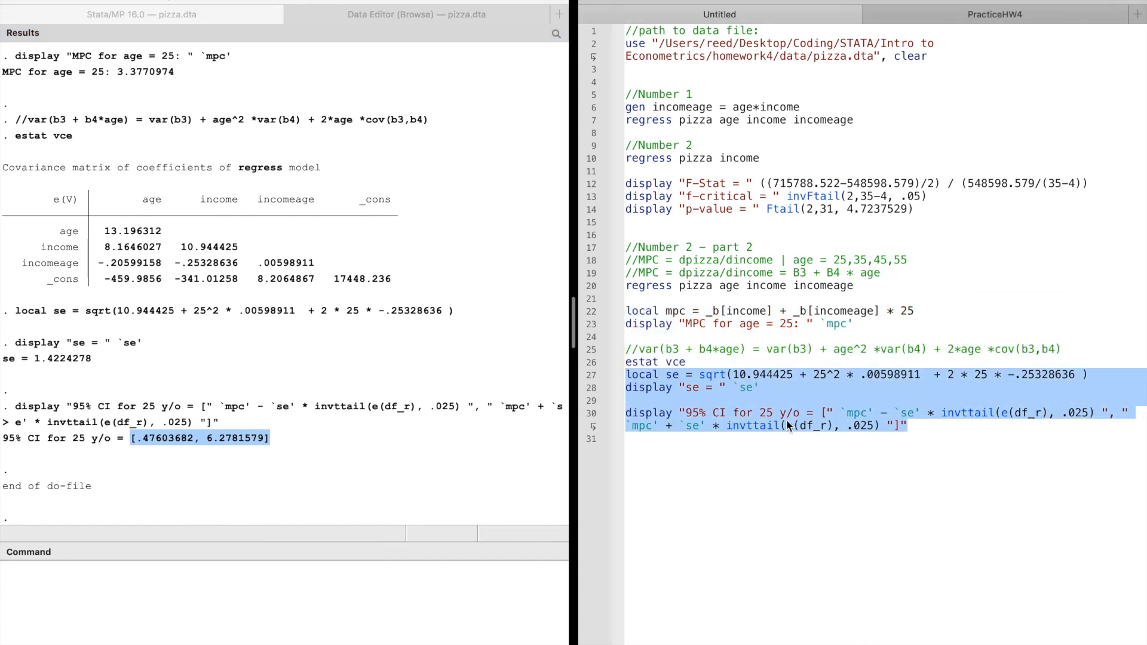
click(889, 425)
drag(930, 427, 605, 309)
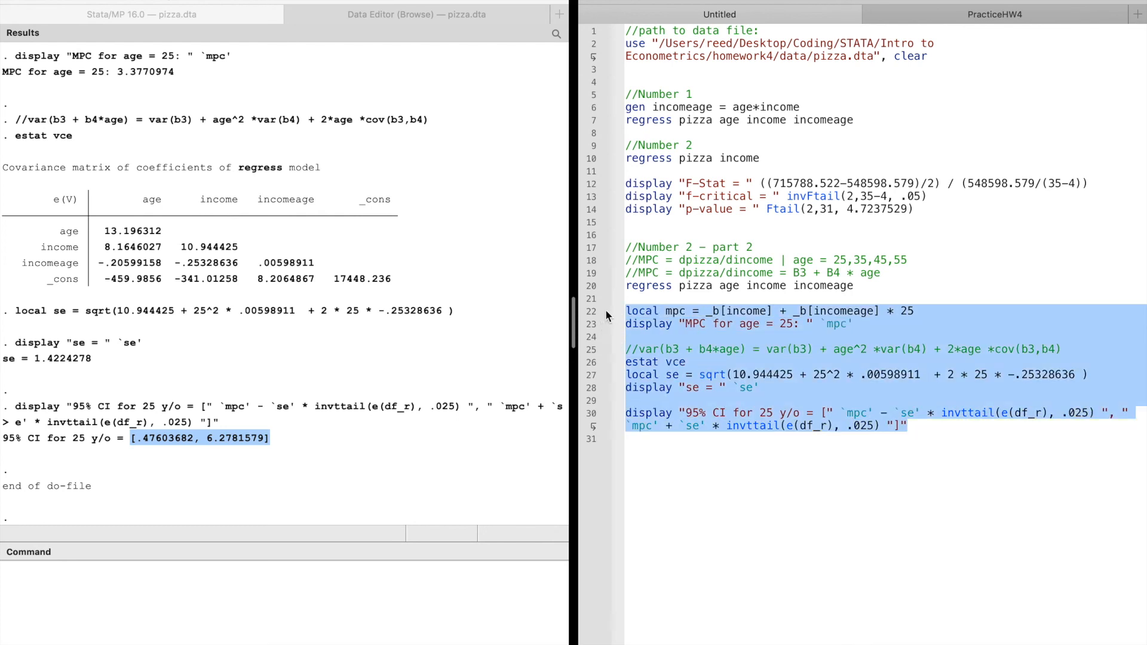
key(super+c)
click(1014, 488)
key(Return)
key(Return)
key(super+v)
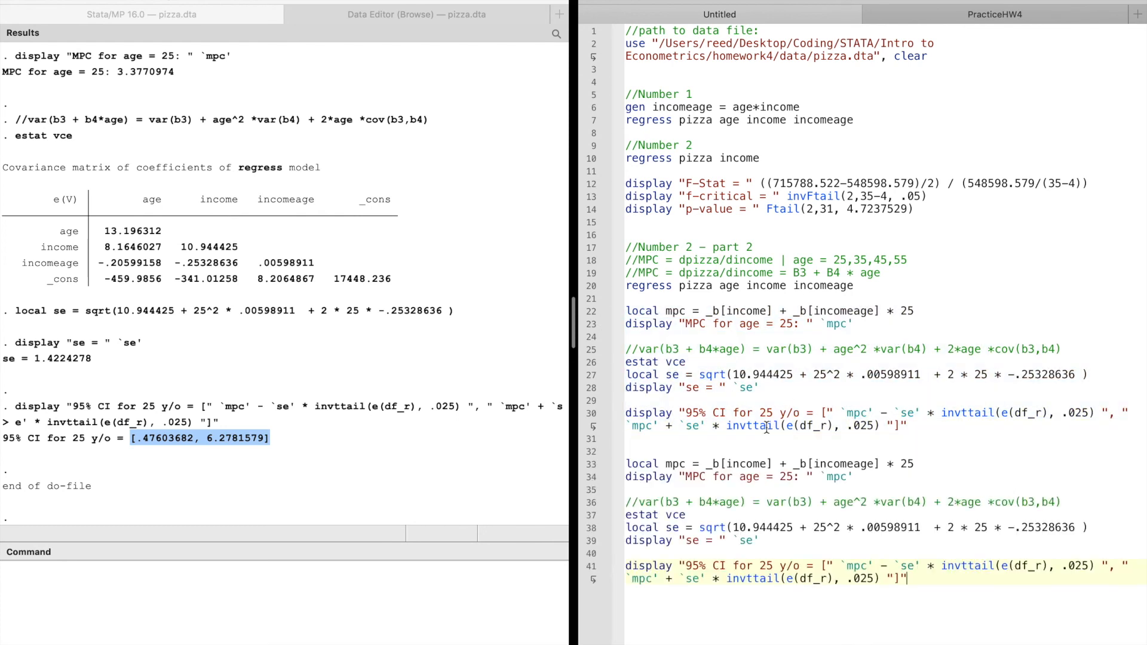
Change the age from 25 to 35 throughout the copied block, including the mpc and se formulas and both labels
text(3)
click(787, 477)
key(BackSpace)
text(3)
click(825, 529)
key(BackSpace)
text(3)
key(BackSpace)
text(3)
Run the age-35 block and highlight its 95% confidence interval in the results
drag(959, 588, 600, 457)
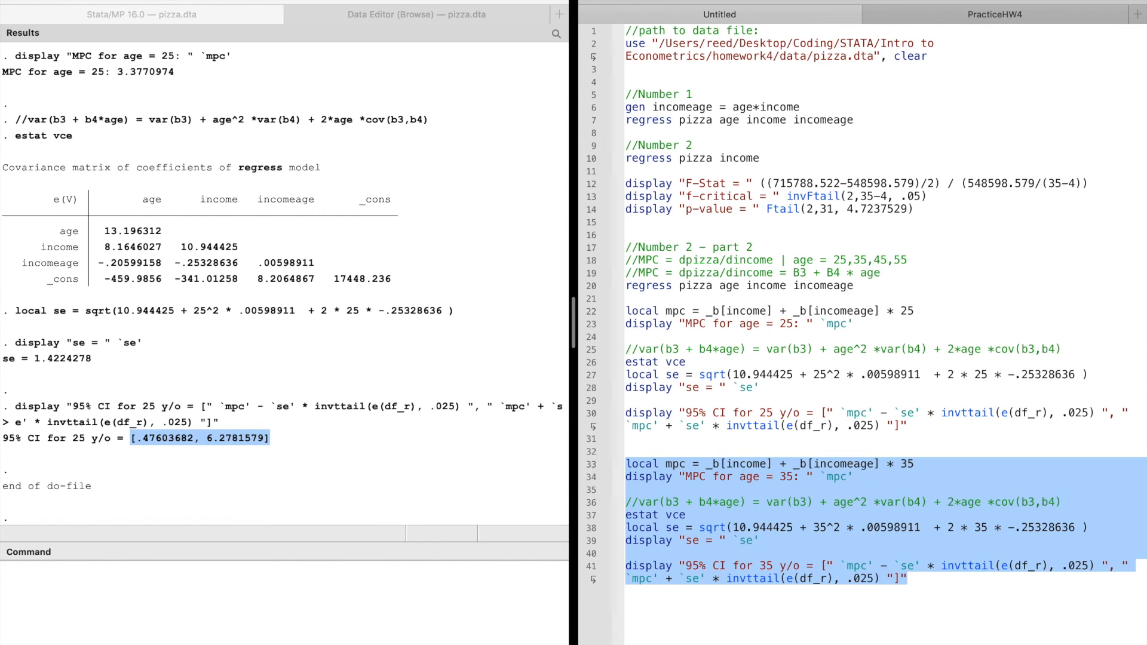
key(super+shift+d)
drag(265, 438, 131, 439)
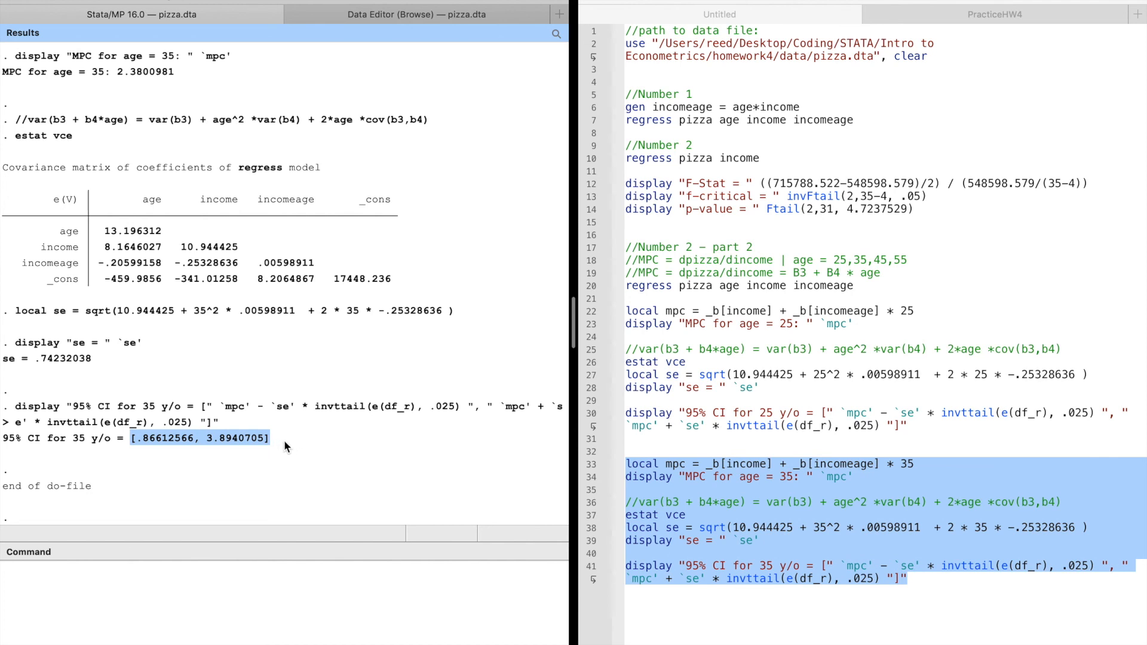
click(260, 445)
Duplicate the age-35 block below itself in the do-file
click(960, 594)
key(Return)
key(Return)
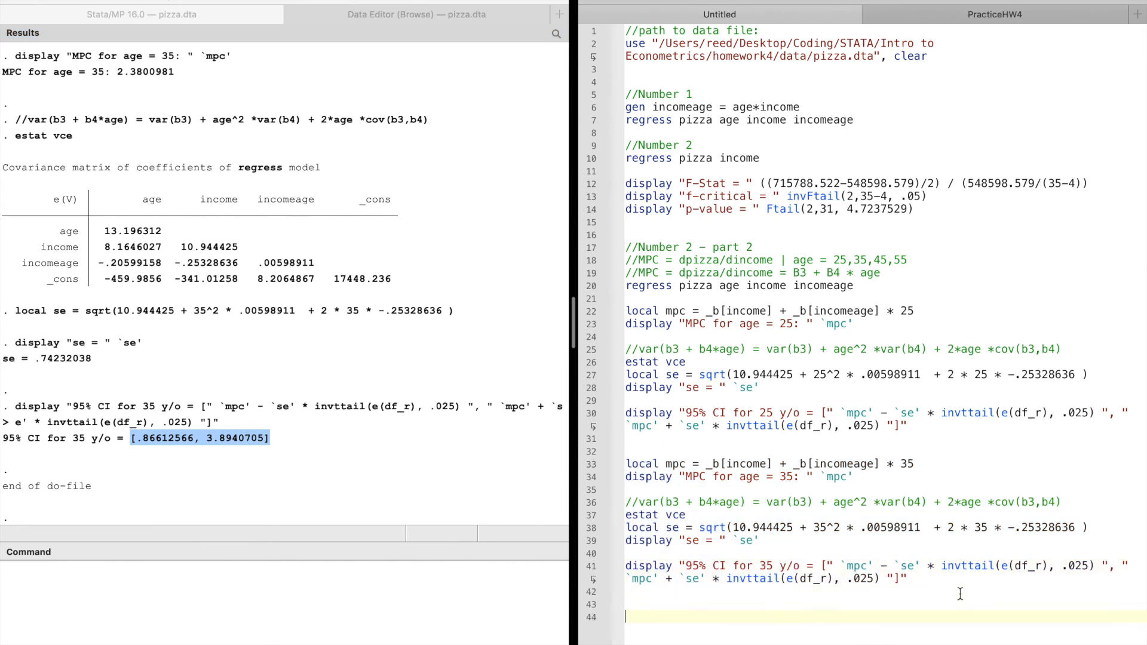
drag(890, 603, 636, 467)
key(super+c)
click(706, 595)
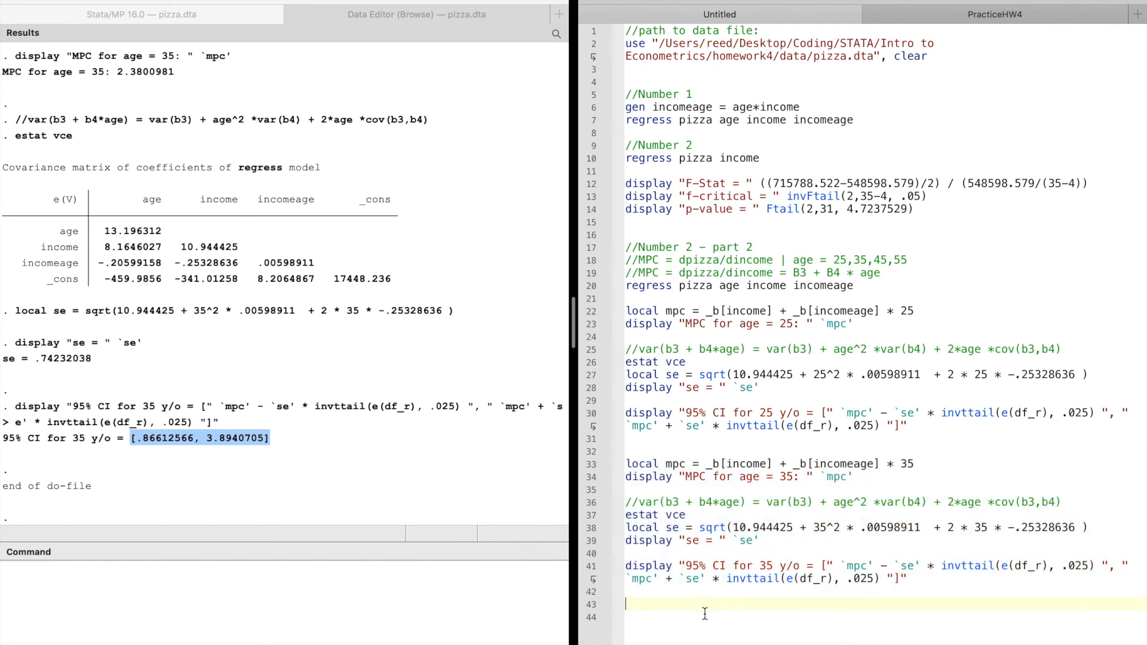
key(super+v)
Set the age to 45 in the new block's mpc formula, se formula, MPC label and 95% CI label
key(BackSpace)
text(4)
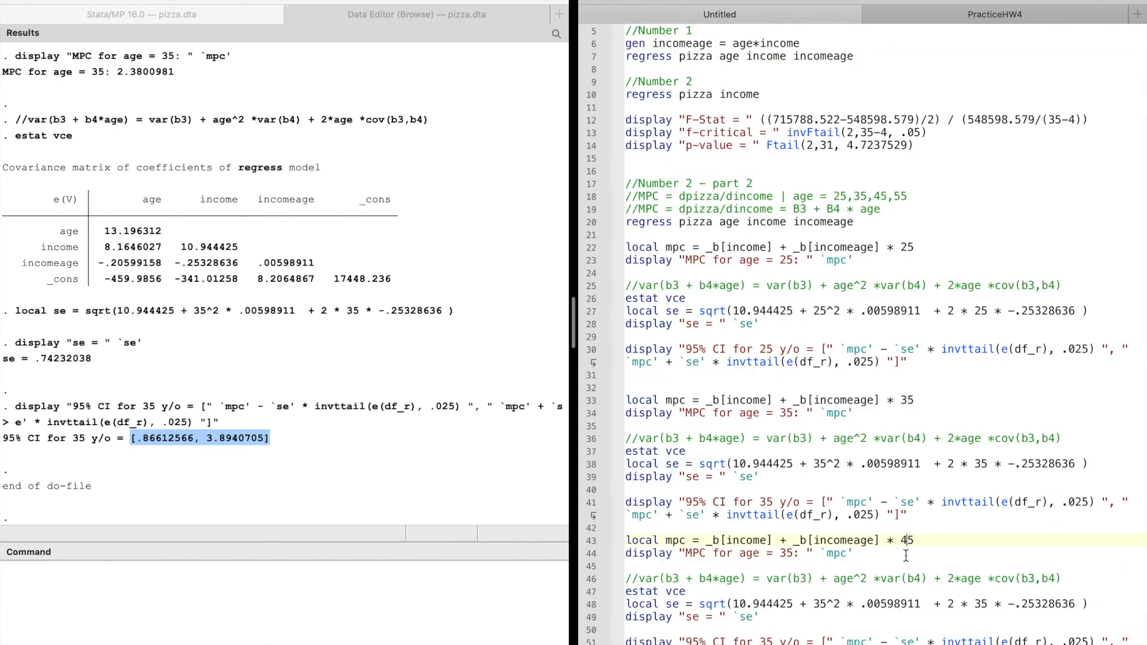
click(822, 604)
key(BackSpace)
text(4)
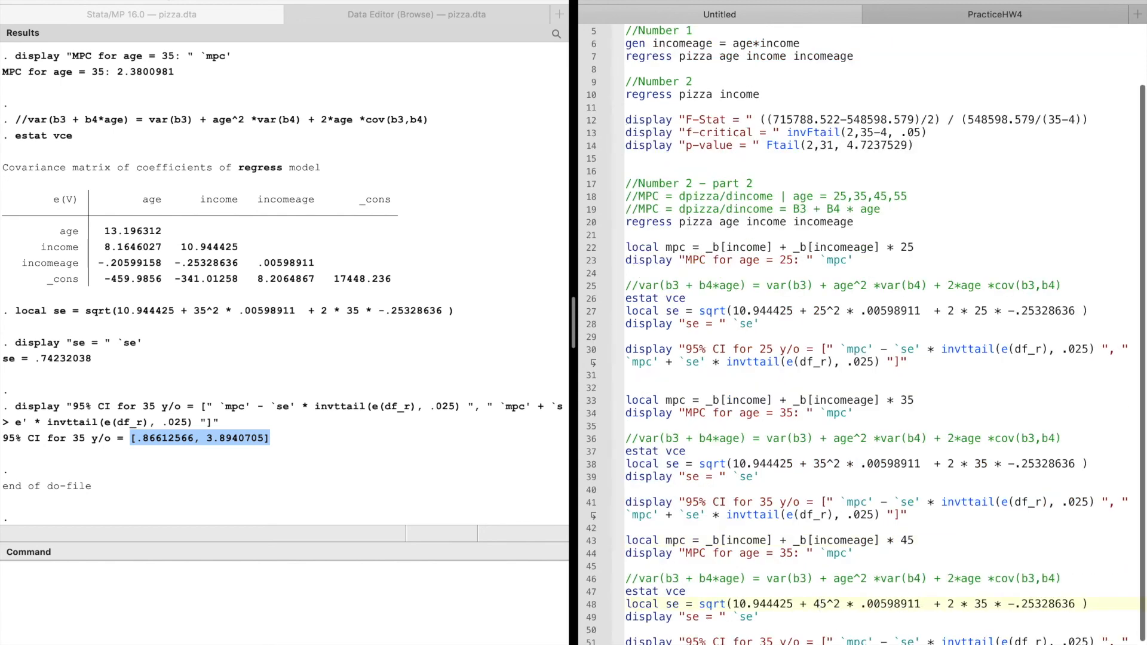
scroll(830, 625, down, 1)
click(789, 543)
key(BackSpace)
text(4)
click(986, 591)
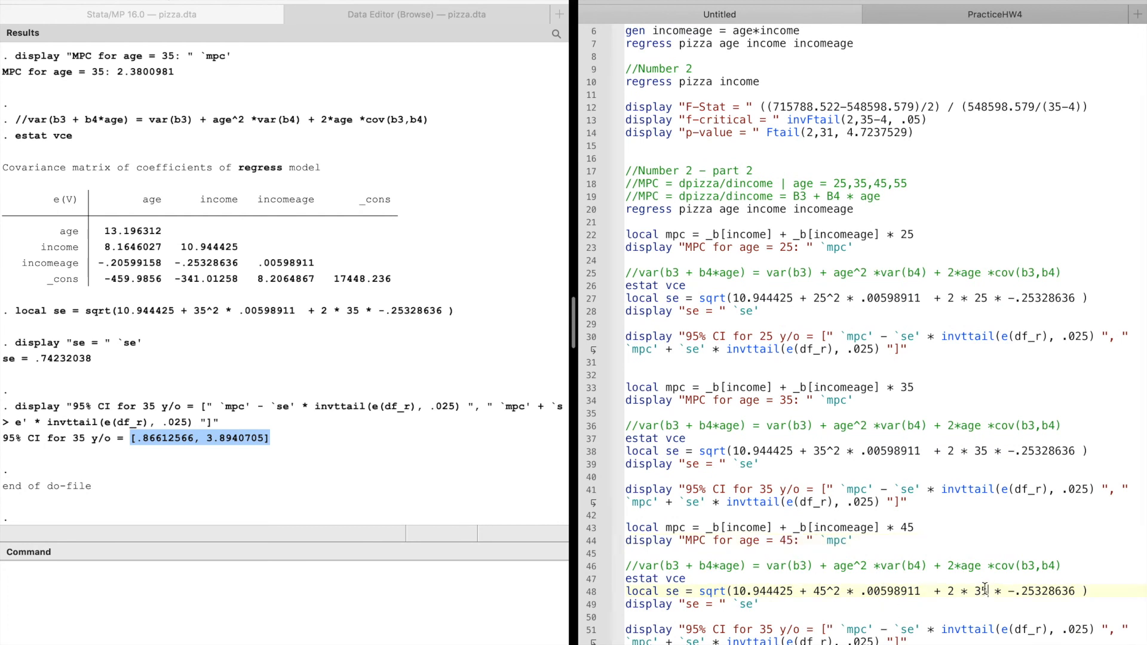
key(BackSpace)
text(4)
click(768, 629)
key(BackSpace)
text(4)
Run the age-45 block and review its MPC, standard error and confidence interval in the results
drag(908, 640, 584, 519)
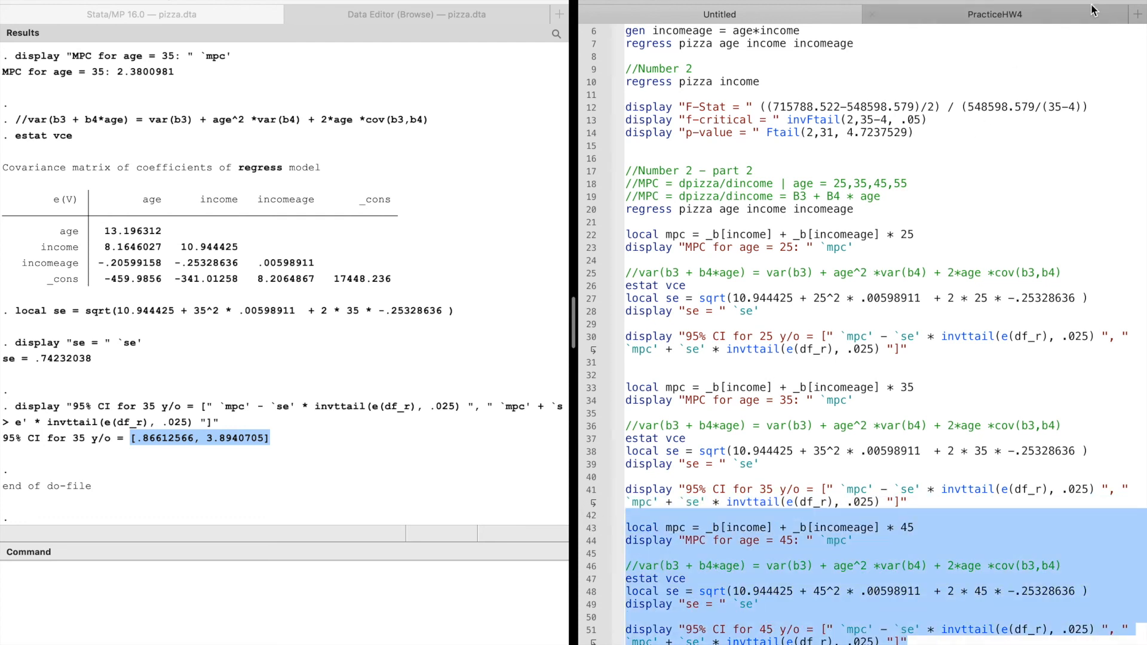
key(super+shift+d)
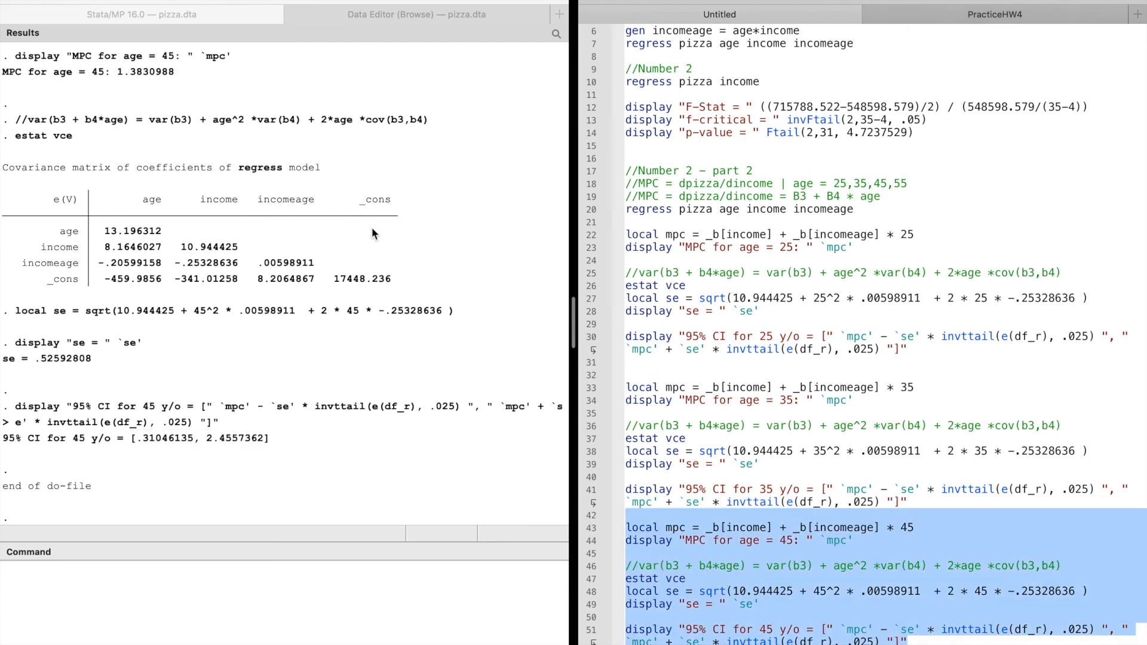
click(954, 630)
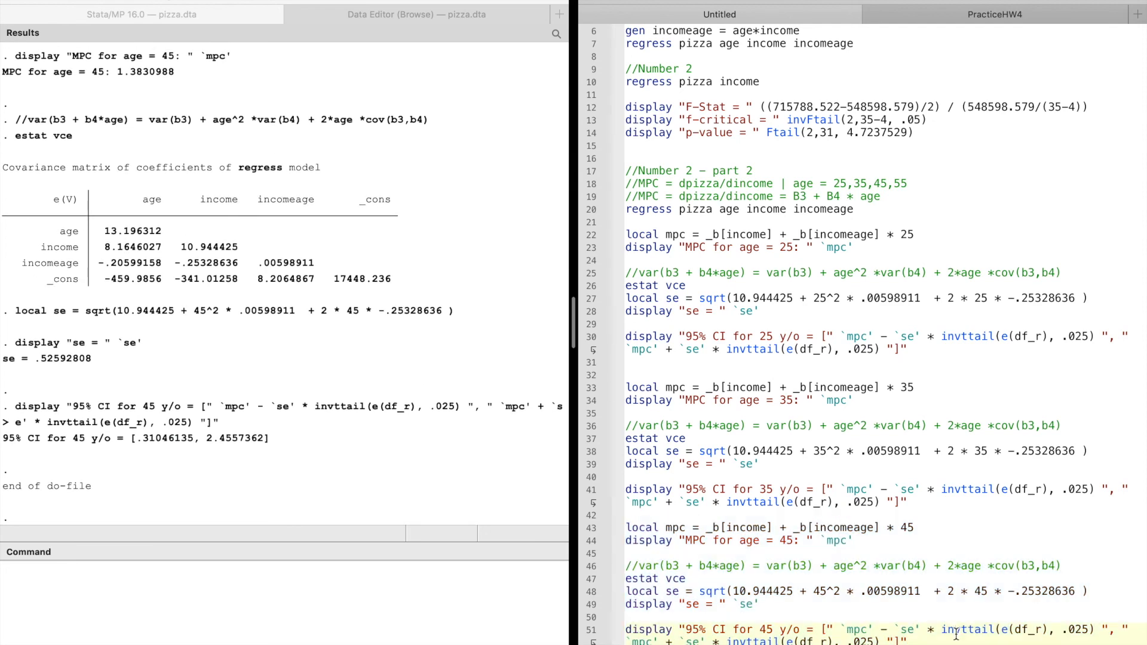
scroll(945, 640, down, 1)
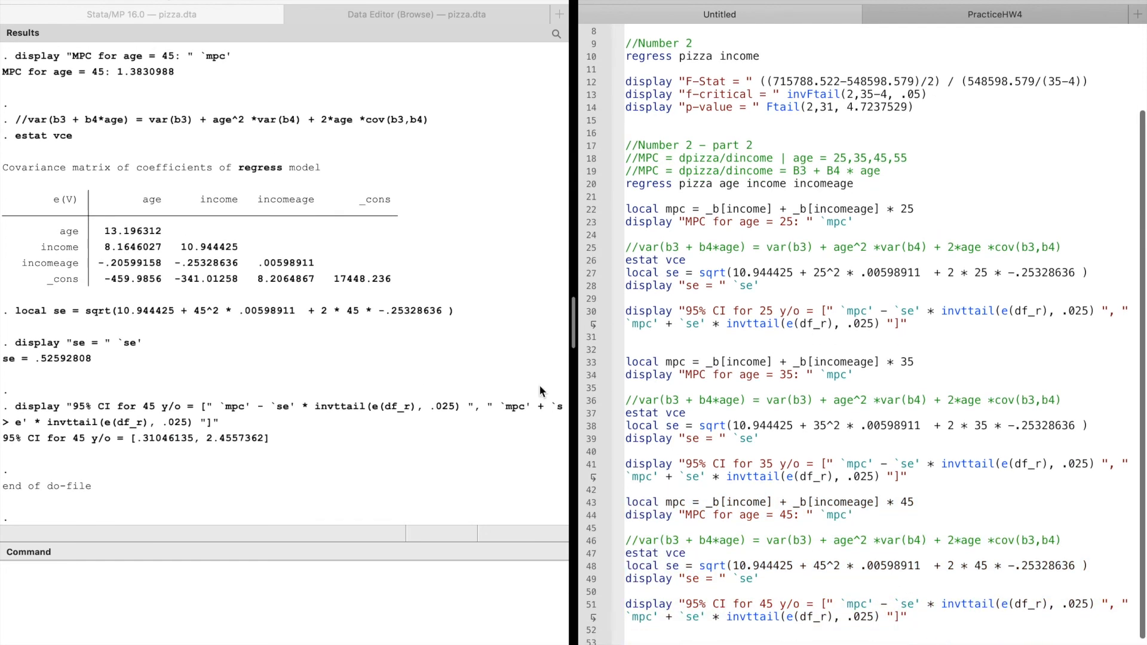
scroll(275, 361, up, 3)
scroll(228, 201, up, 3)
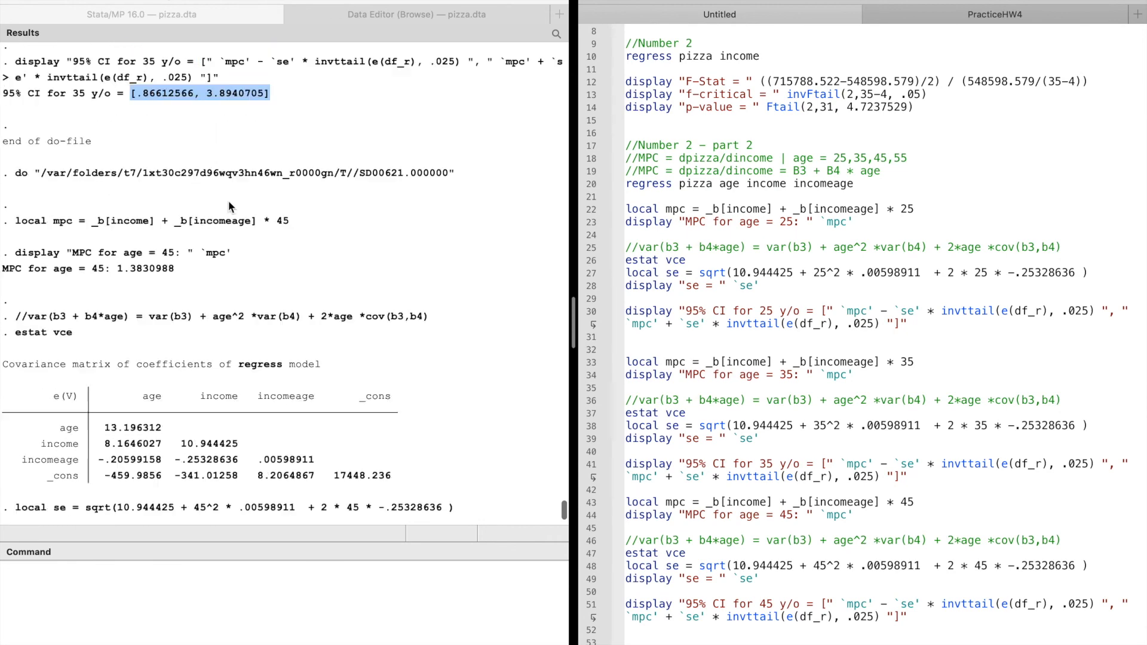
scroll(228, 201, down, 6)
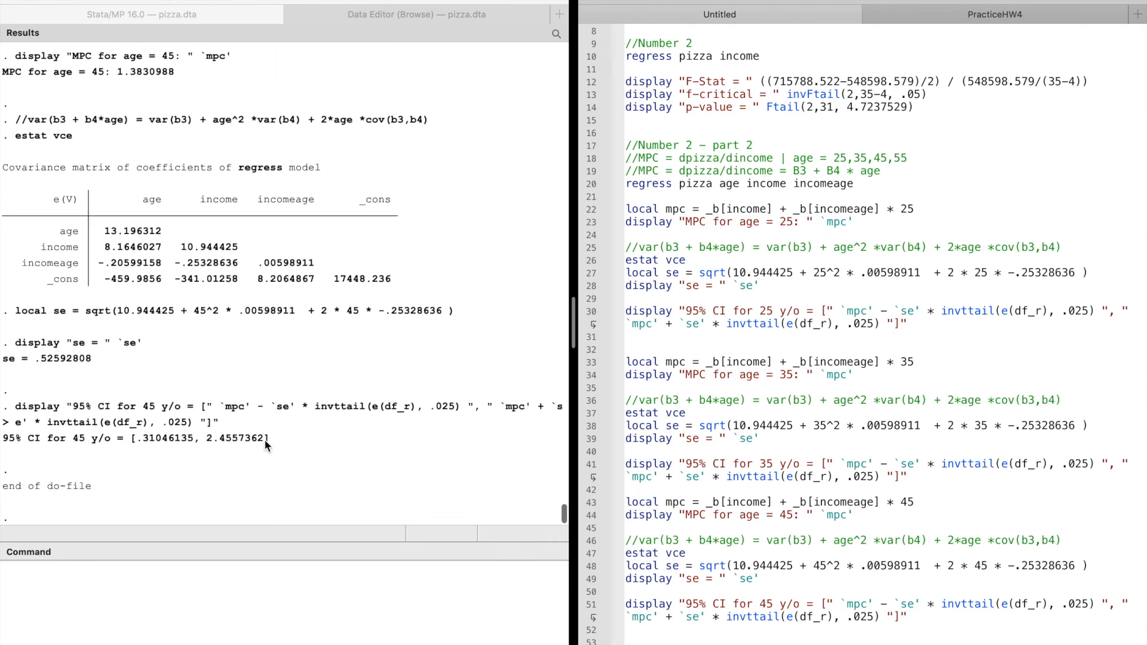
scroll(962, 629, down, 1)
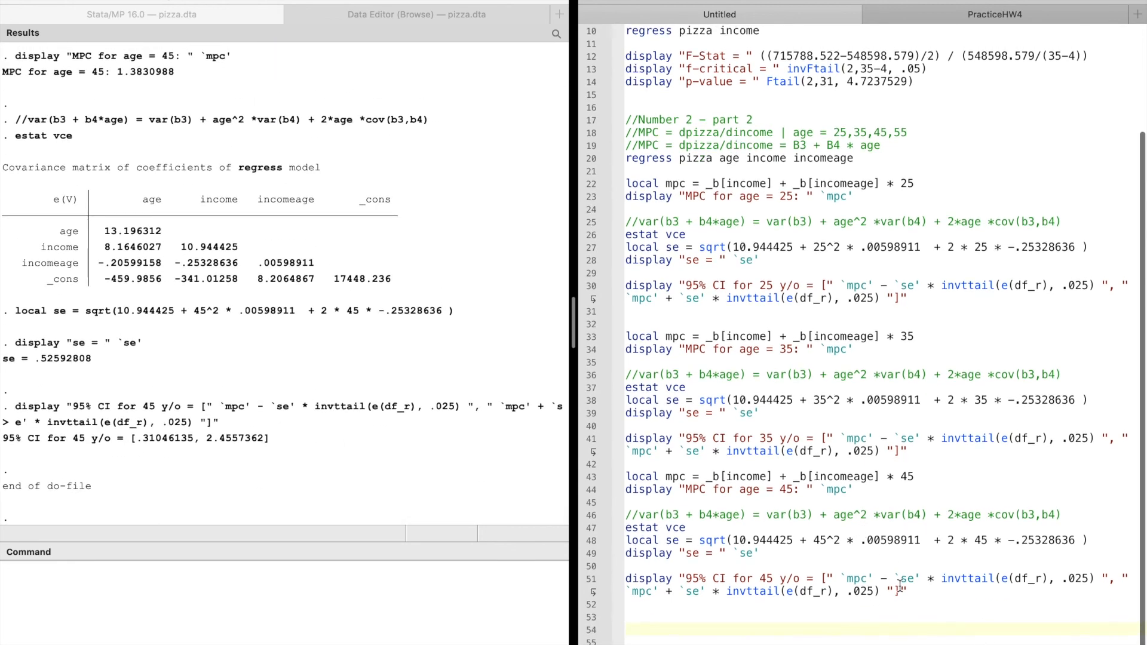
Copy the age-45 block and add the comment //45 y/o above the original, with blank lines before it
drag(908, 591, 624, 478)
key(super+c)
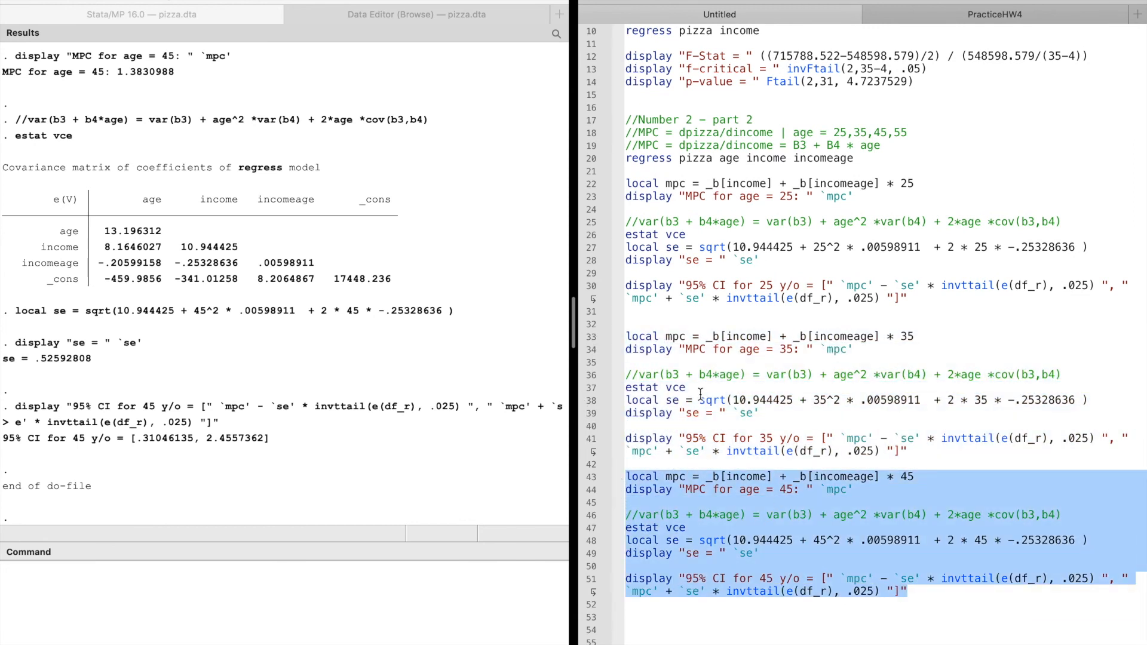
click(736, 462)
key(Return)
key(Return)
key(Return)
text(//)
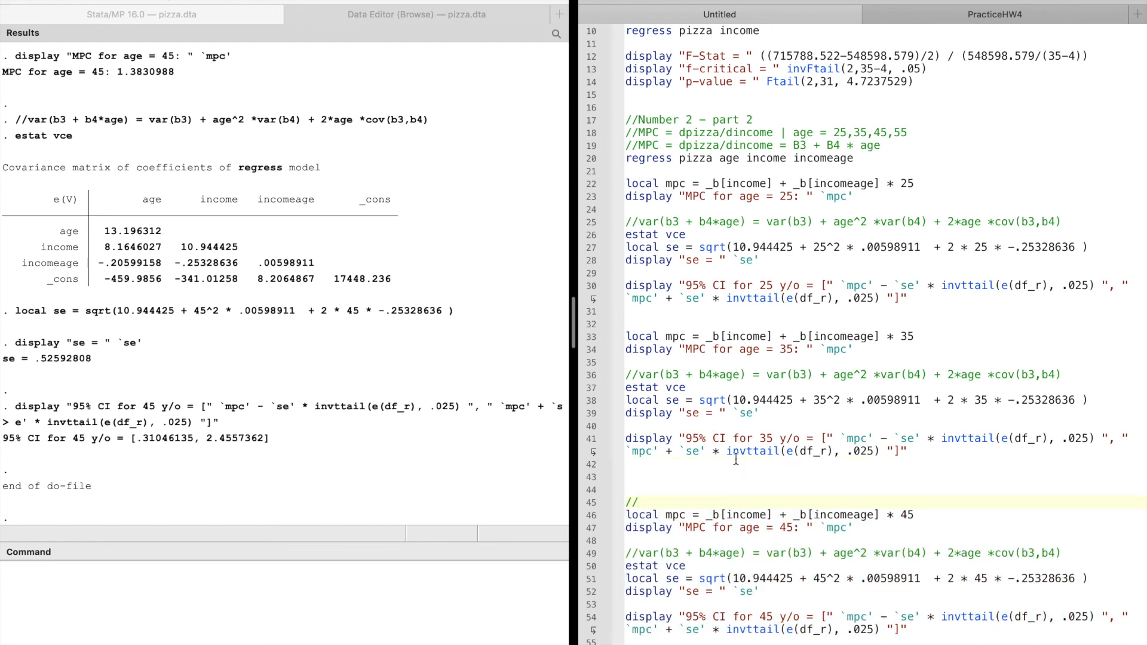
text(45)
text( y.)
text(o)
scroll(974, 595, down, 3)
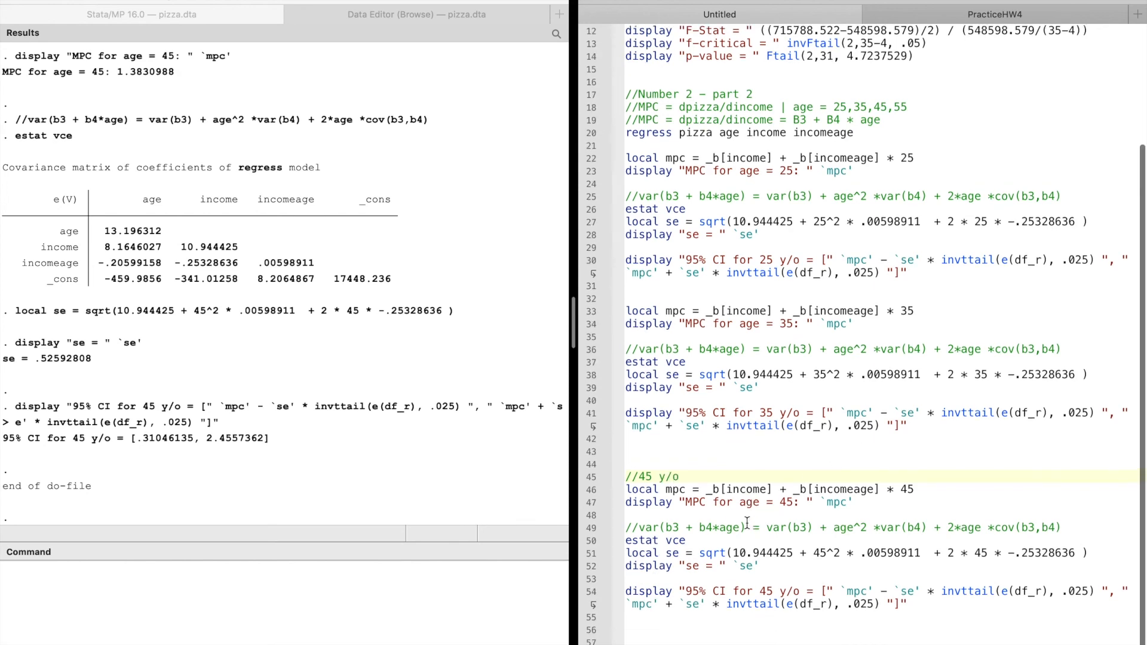
Add the comment //55 y/o below the age-45 block and paste the copied block under it
click(974, 596)
key(Return)
key(Return)
key(Return)
text(//55 y/o)
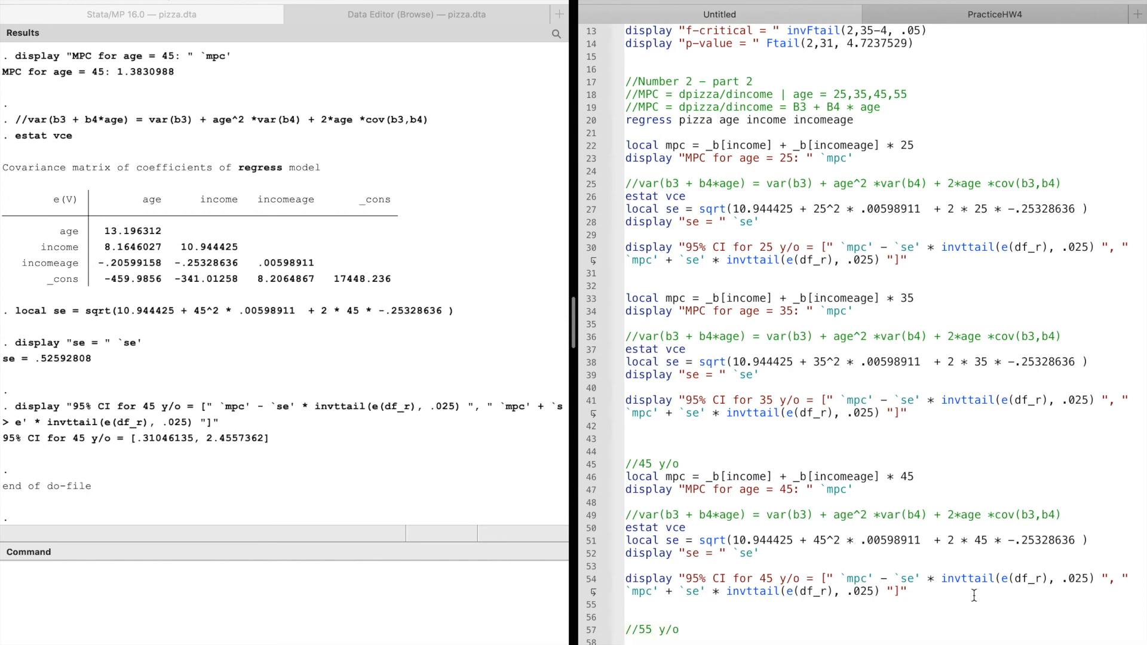
key(super+v)
scroll(939, 599, down, 3)
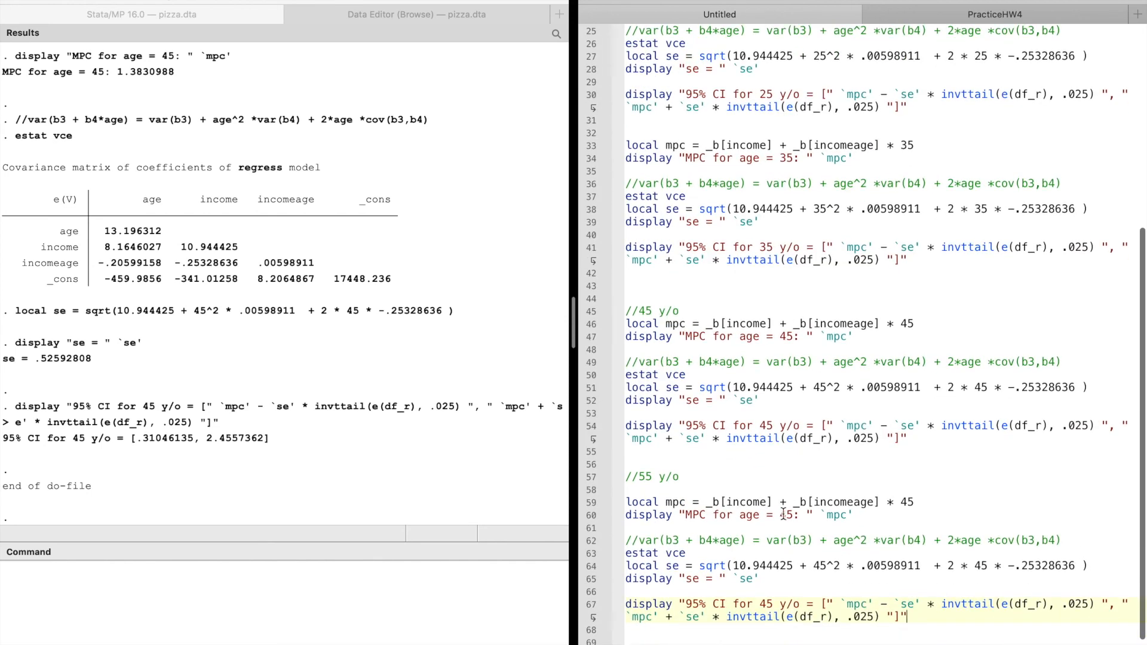
Set the age to 55 in the pasted block's MPC label, mpc formula, se formula and 95% CI label
click(784, 516)
key(BackSpace)
text(5)
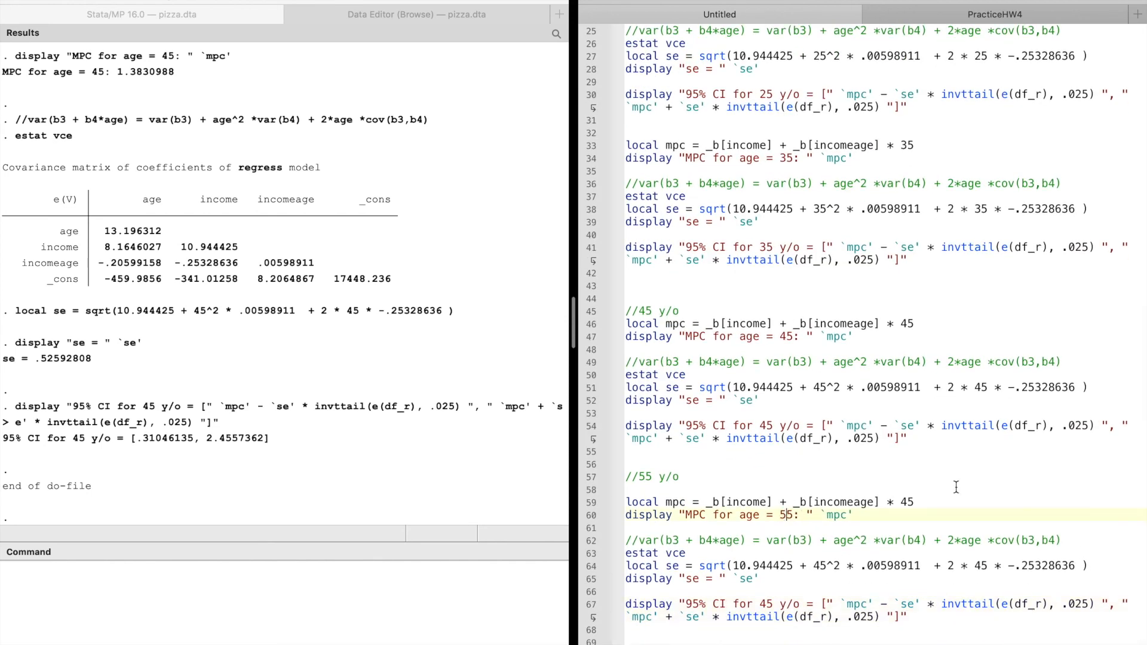
click(908, 502)
key(BackSpace)
text(5)
click(982, 566)
text(5)
click(822, 566)
key(BackSpace)
text(5)
key(BackSpace)
text(5)
Run the age-55 block and highlight its 95% confidence interval in the results
drag(907, 617, 577, 478)
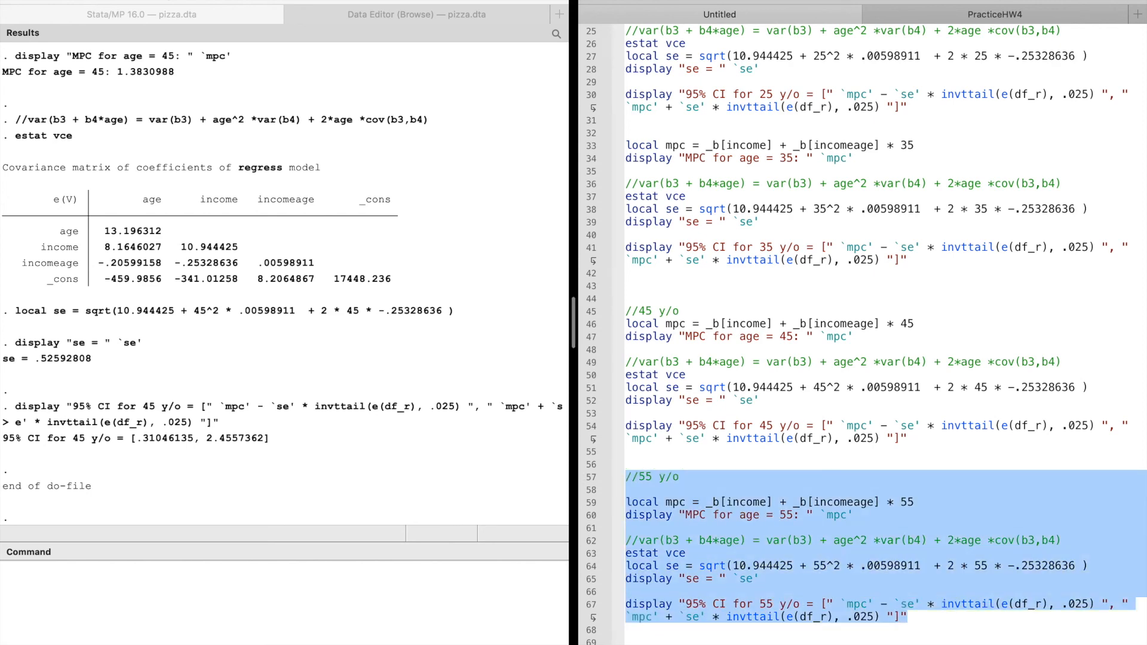
click(1116, 9)
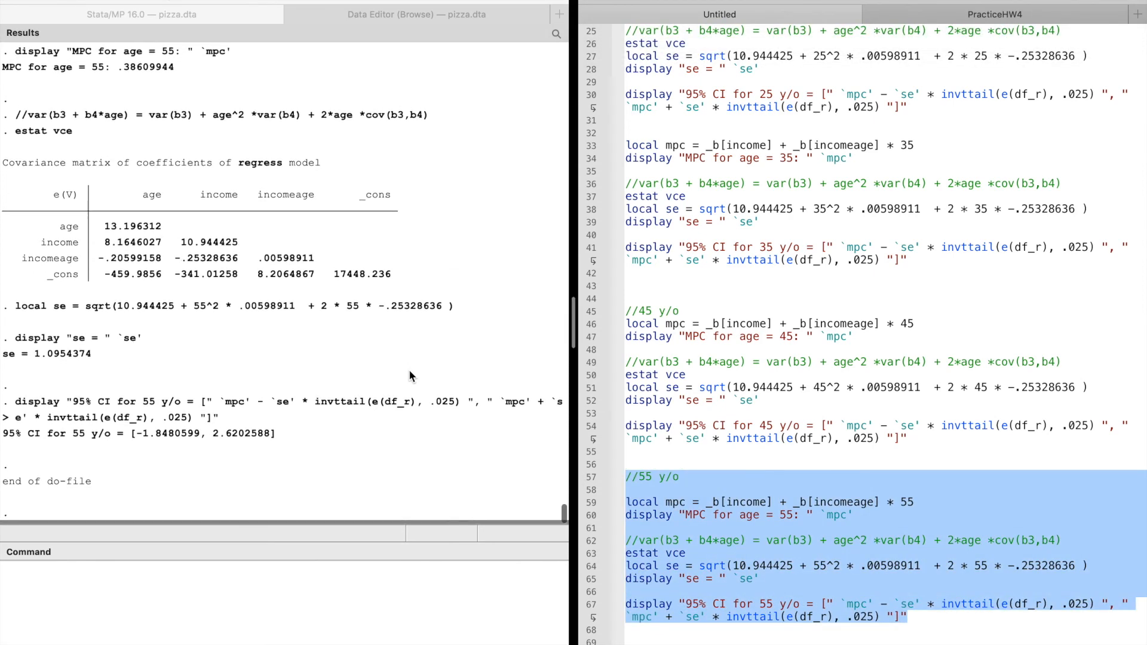
click(285, 438)
drag(280, 439, 131, 438)
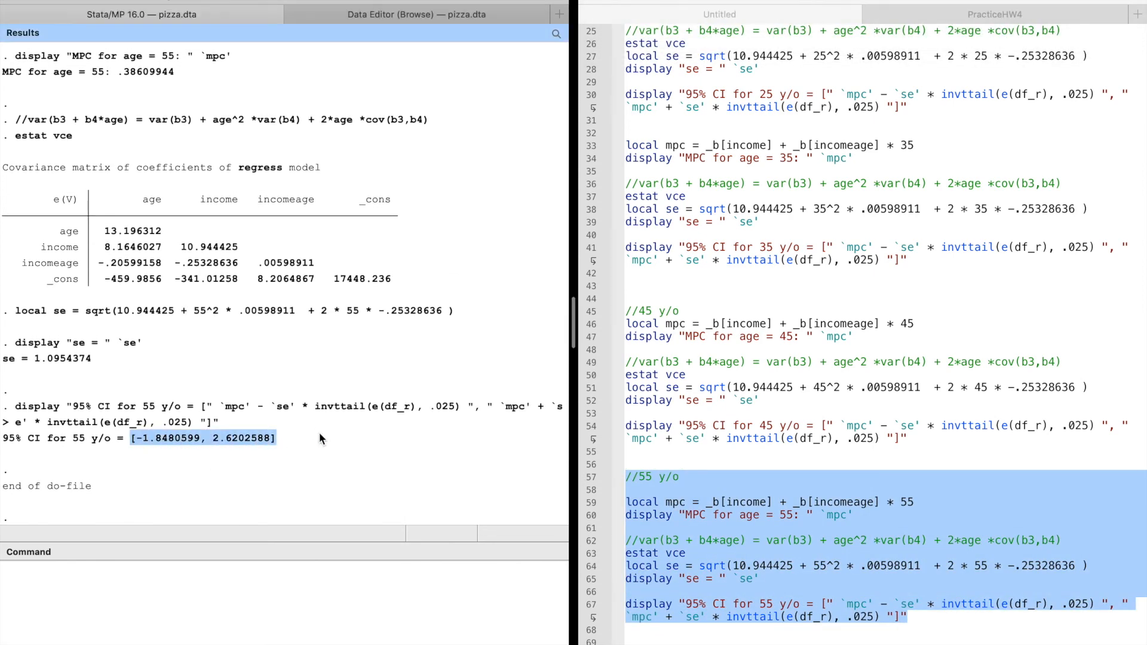
Review the age-55 code in the do-file, highlighting the whole block and its standard error lines
click(961, 619)
scroll(961, 618, down, 6)
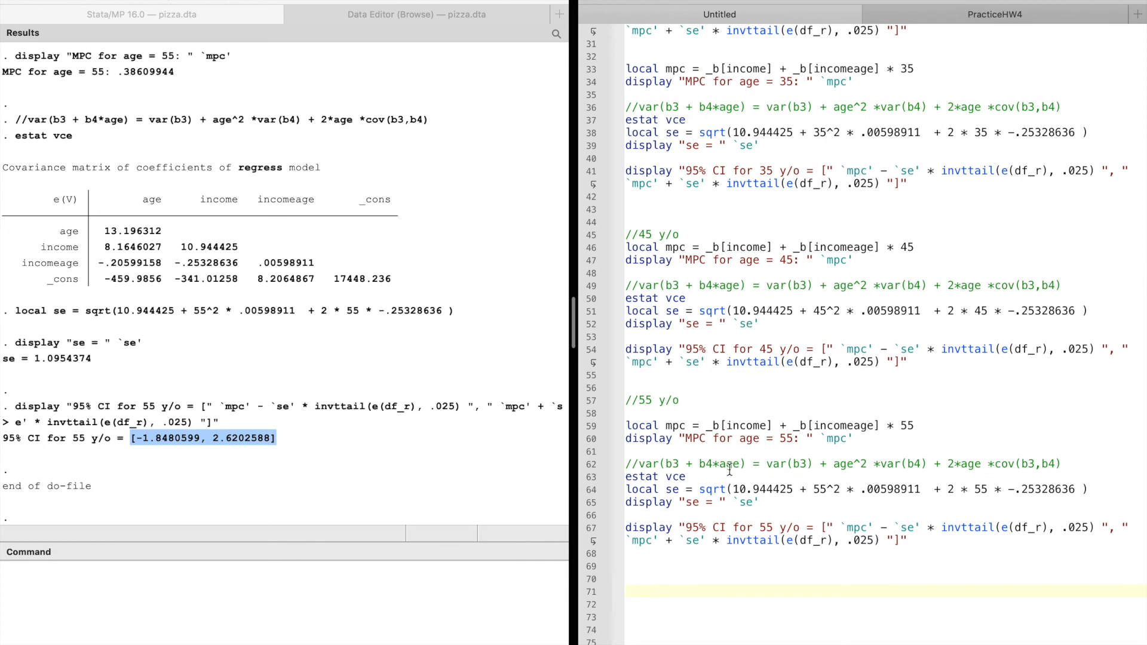
drag(907, 540, 617, 429)
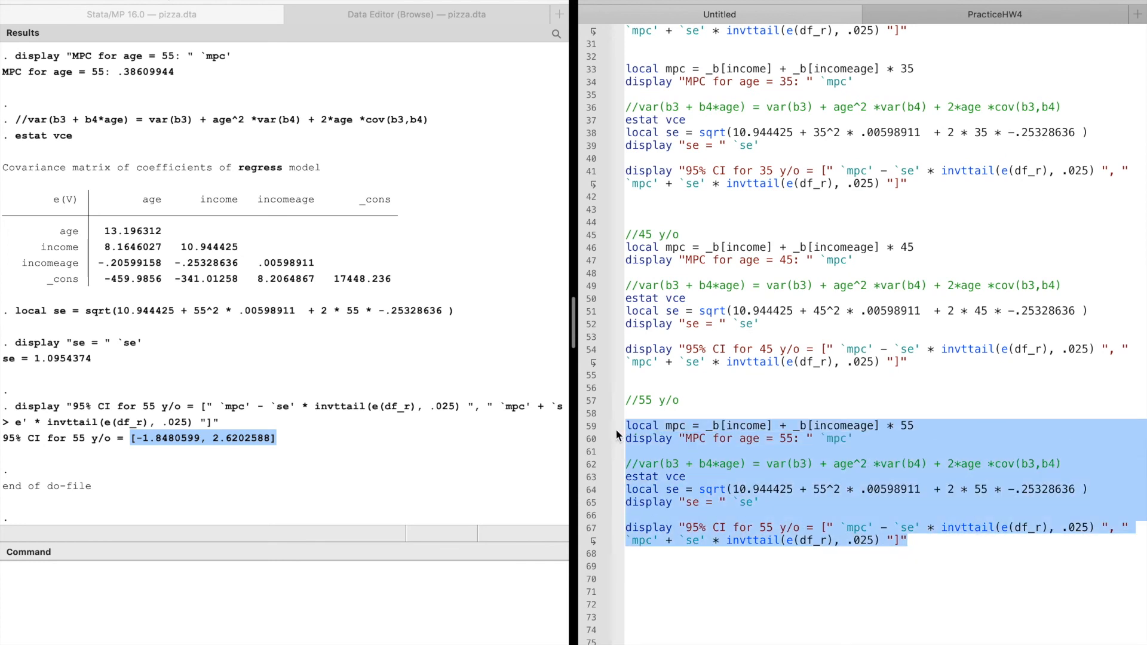
click(792, 505)
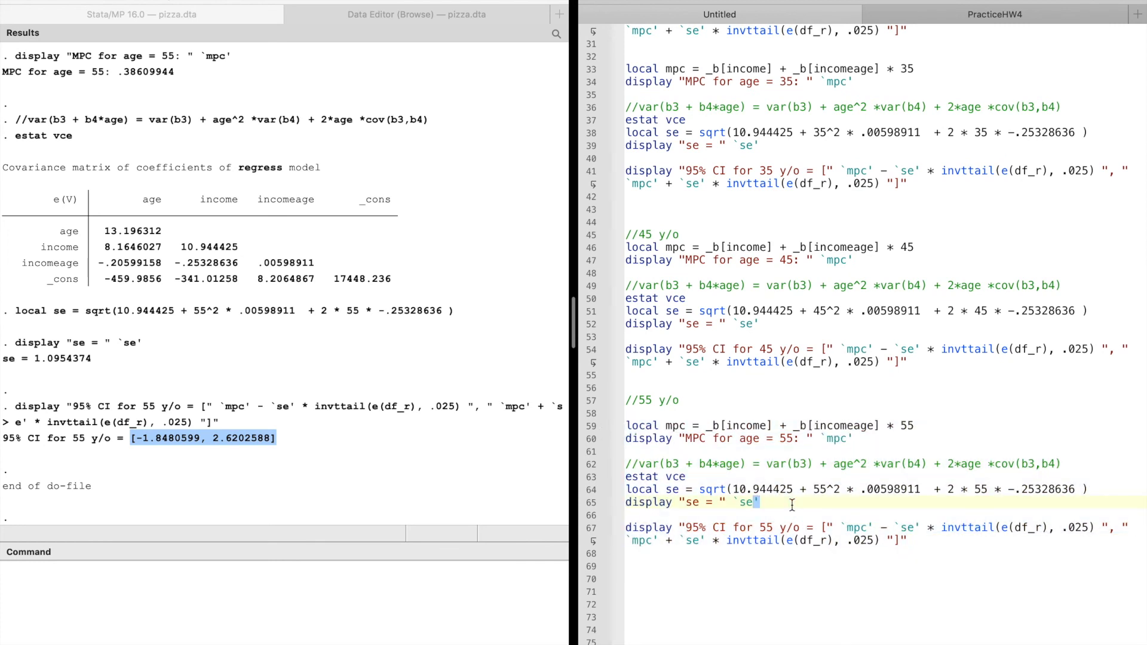
drag(792, 505, 617, 489)
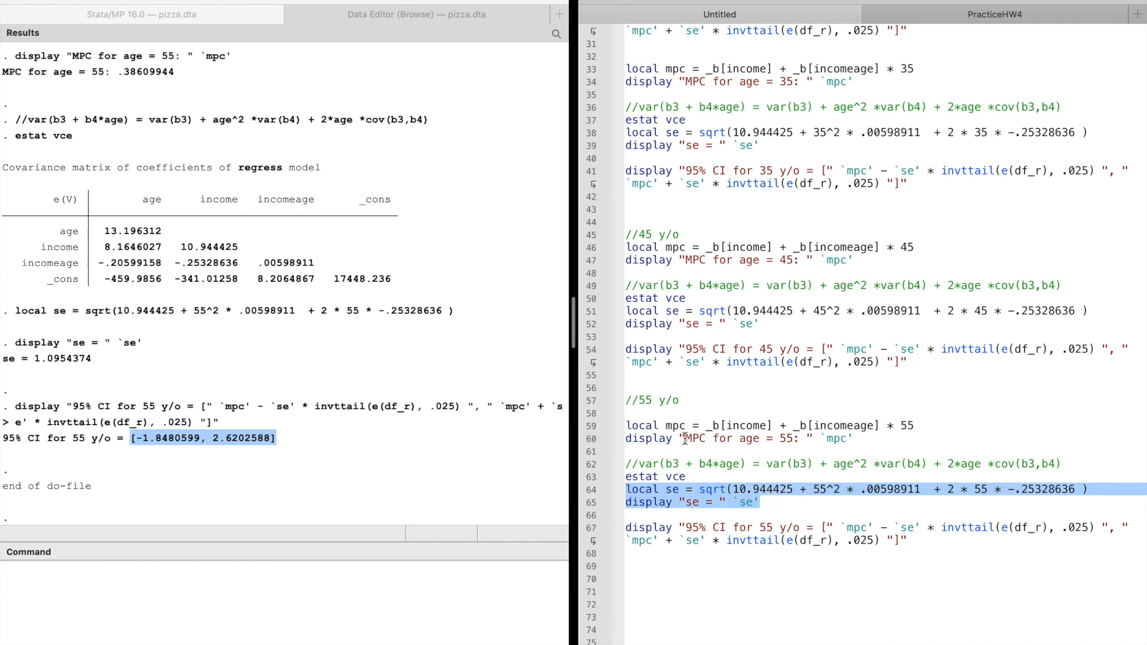
Add blank space below the age-55 block and switch to the Homework 4 document to read question 3
click(974, 529)
key(Return)
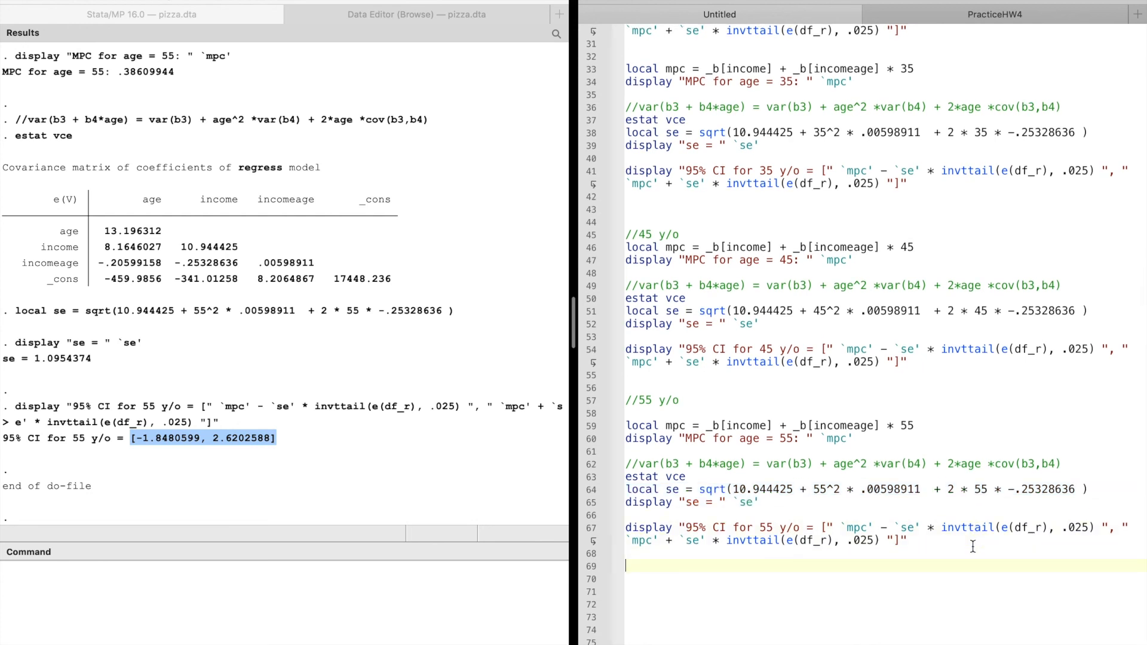
scroll(865, 544, down, 1)
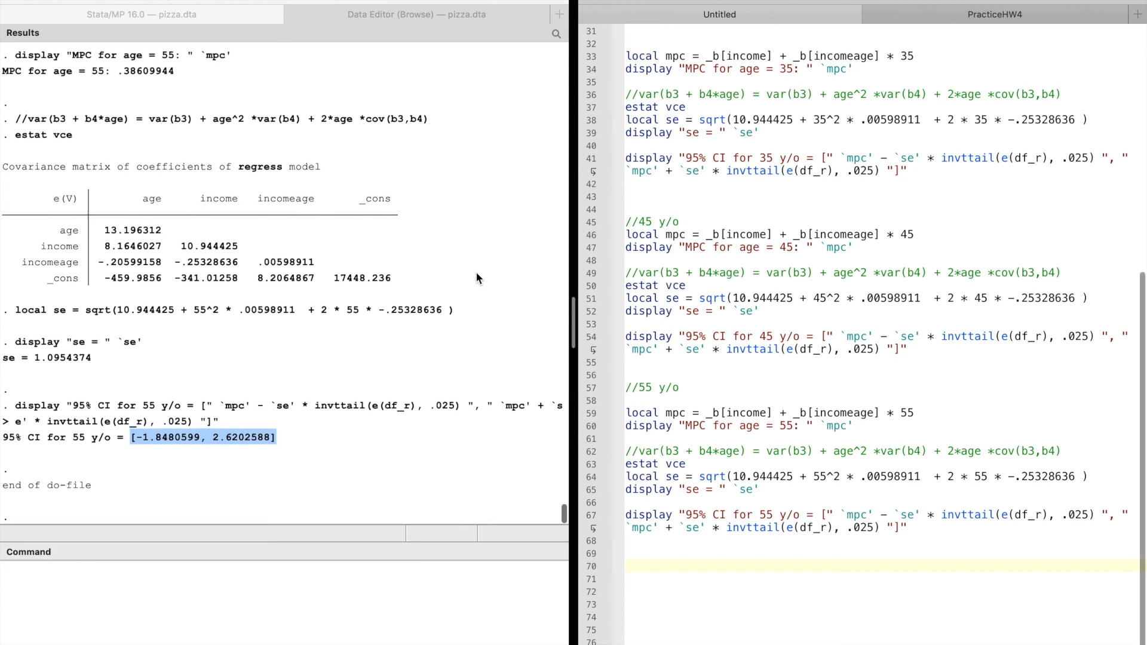
click(725, 128)
key(ctrl+Right)
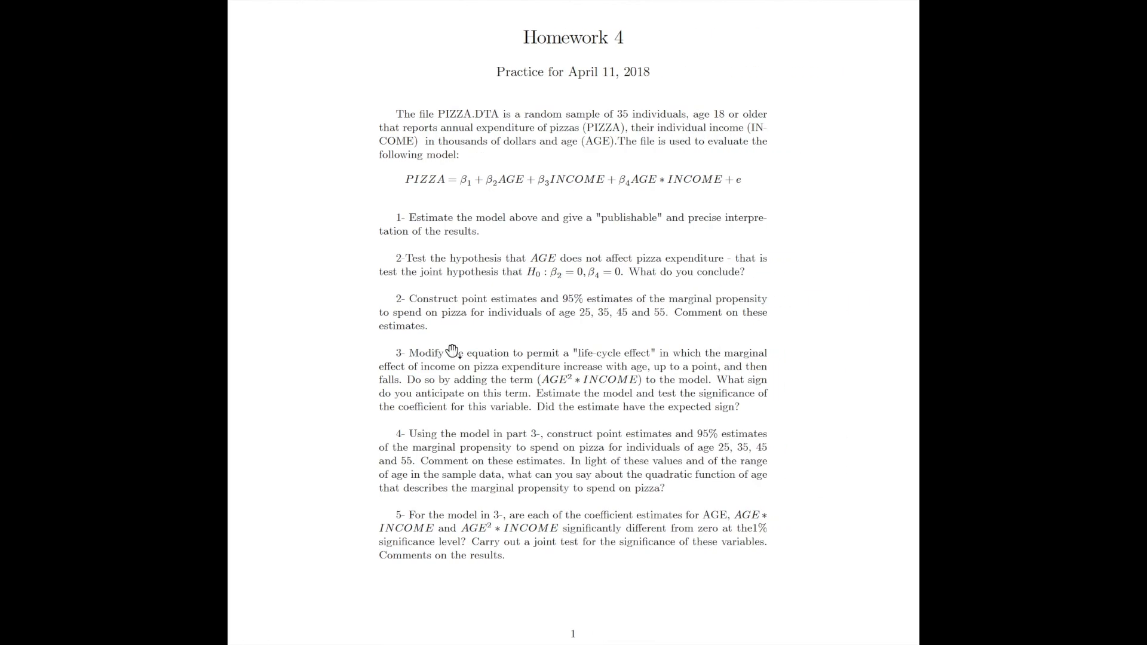
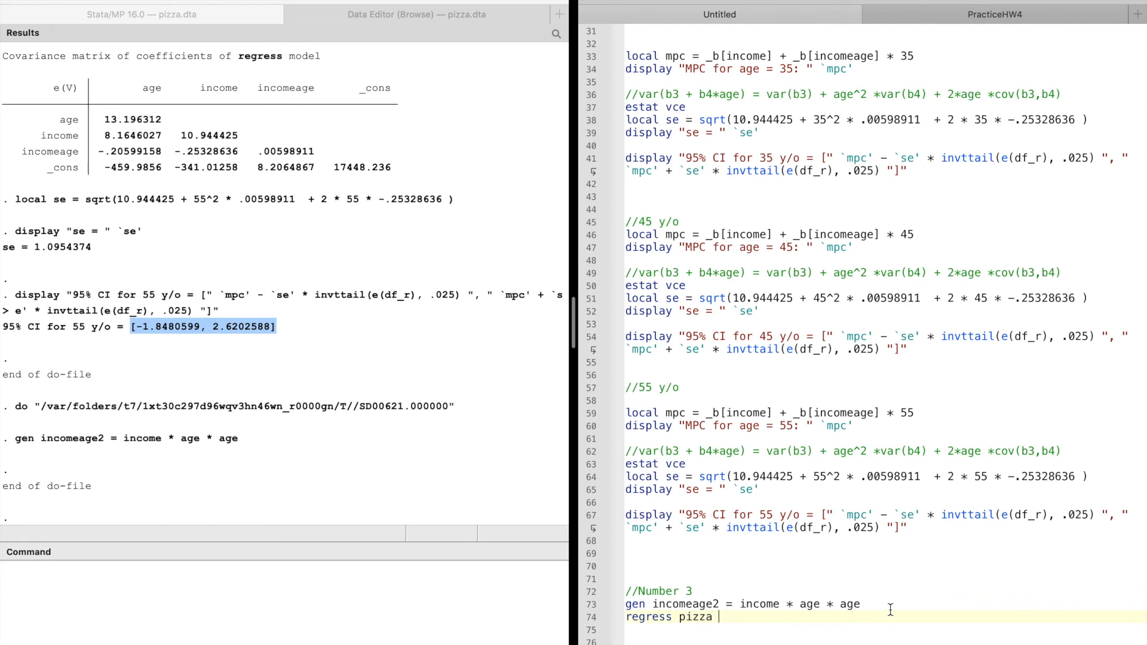
Complete the Number 3 regression as regress pizza age income incomeage incomeage2 and run that line
text(age income ageinc)
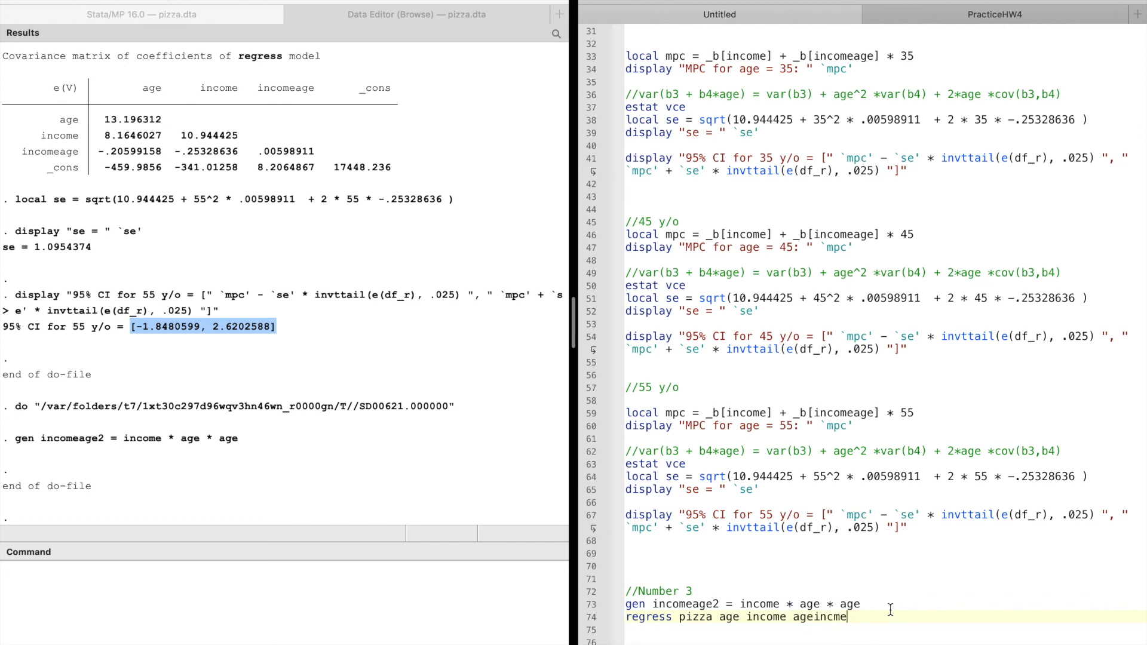
text(ome age)
drag(883, 617, 795, 617)
text(incomeage incomeage2)
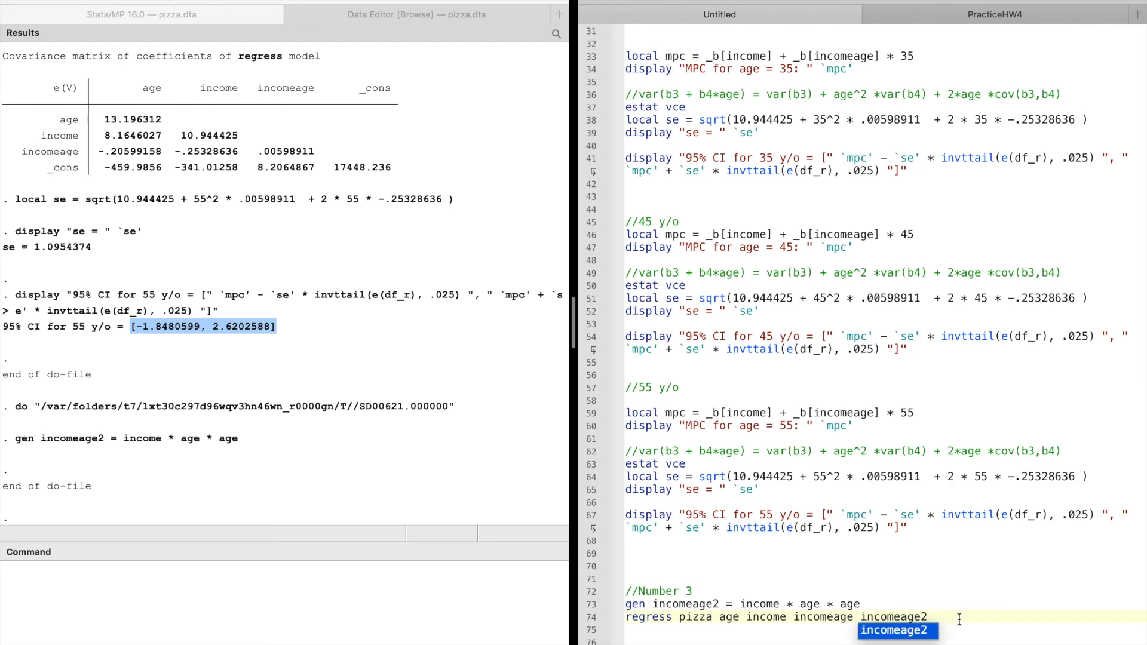
drag(960, 619, 540, 615)
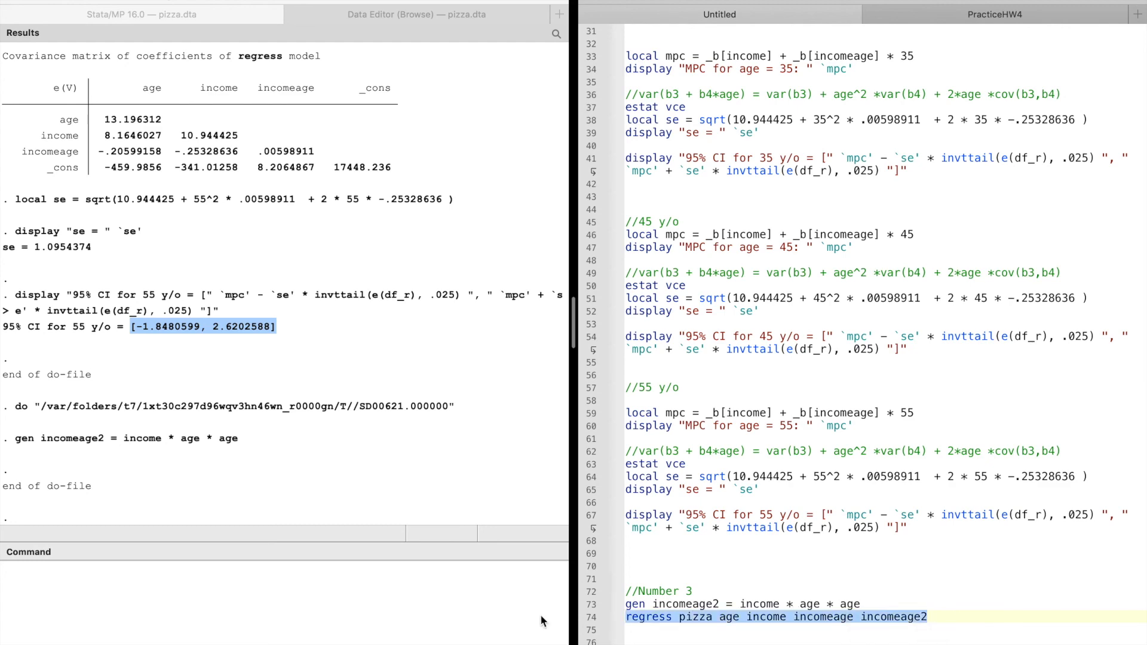
click(1032, 1)
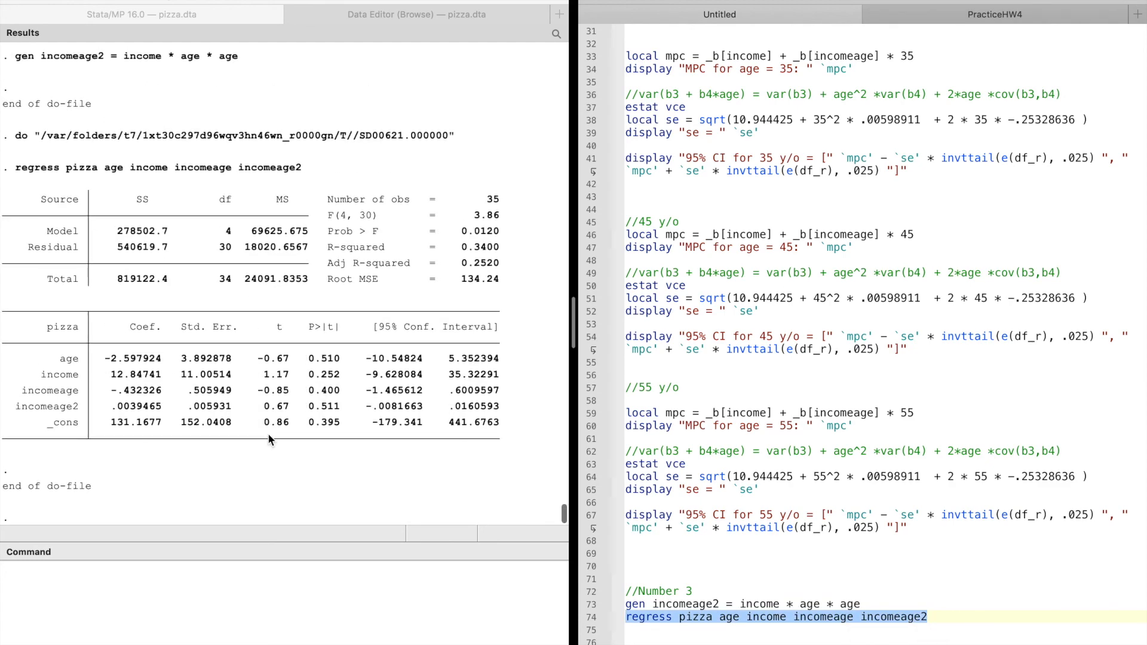
Examine the coefficient, p-value and 95% confidence interval of incomeage2 in the regression results
drag(16, 408, 160, 410)
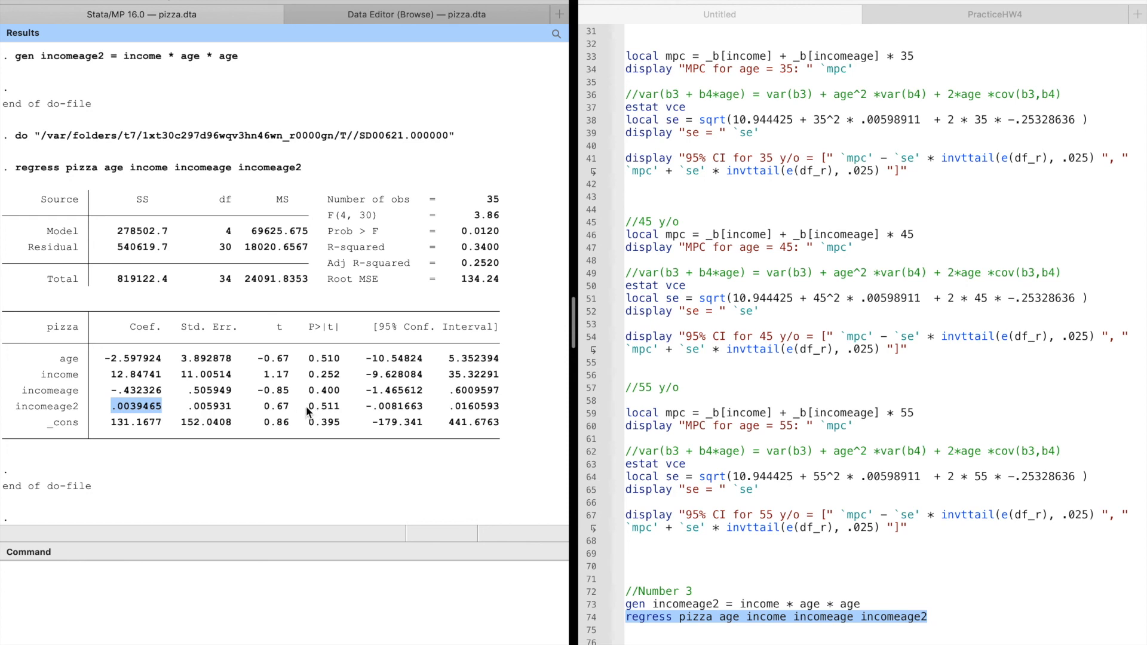
drag(308, 409, 338, 415)
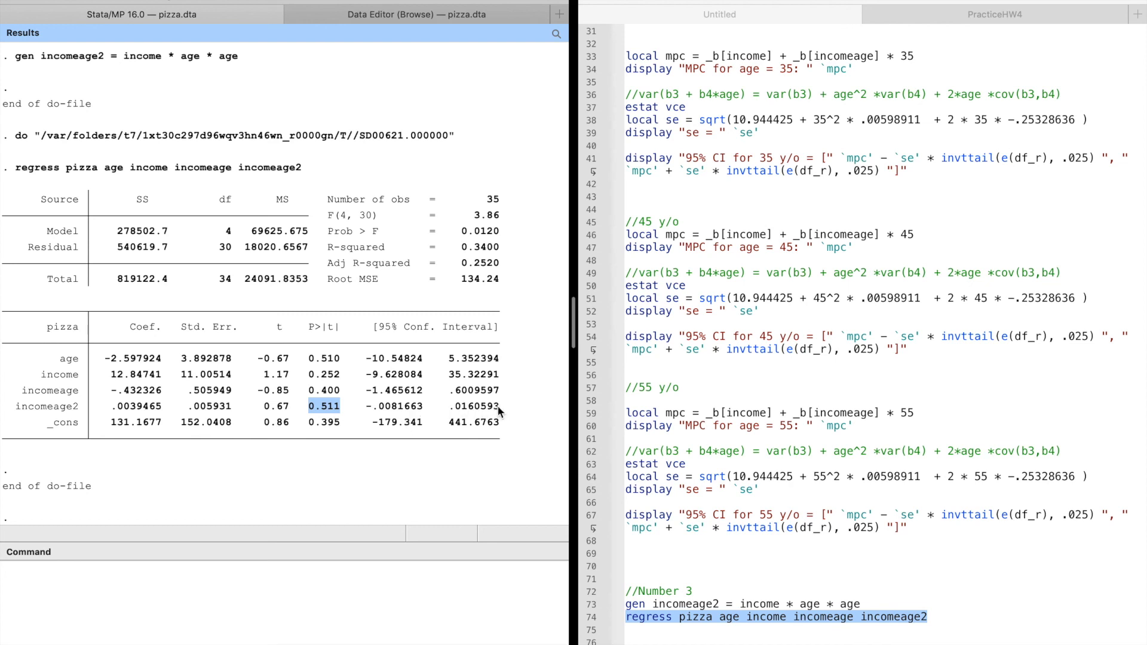
click(341, 410)
double_click(325, 409)
drag(429, 411, 389, 412)
click(743, 552)
click(389, 391)
Switch to the Homework 4 document and read question 4
key(ctrl+Right)
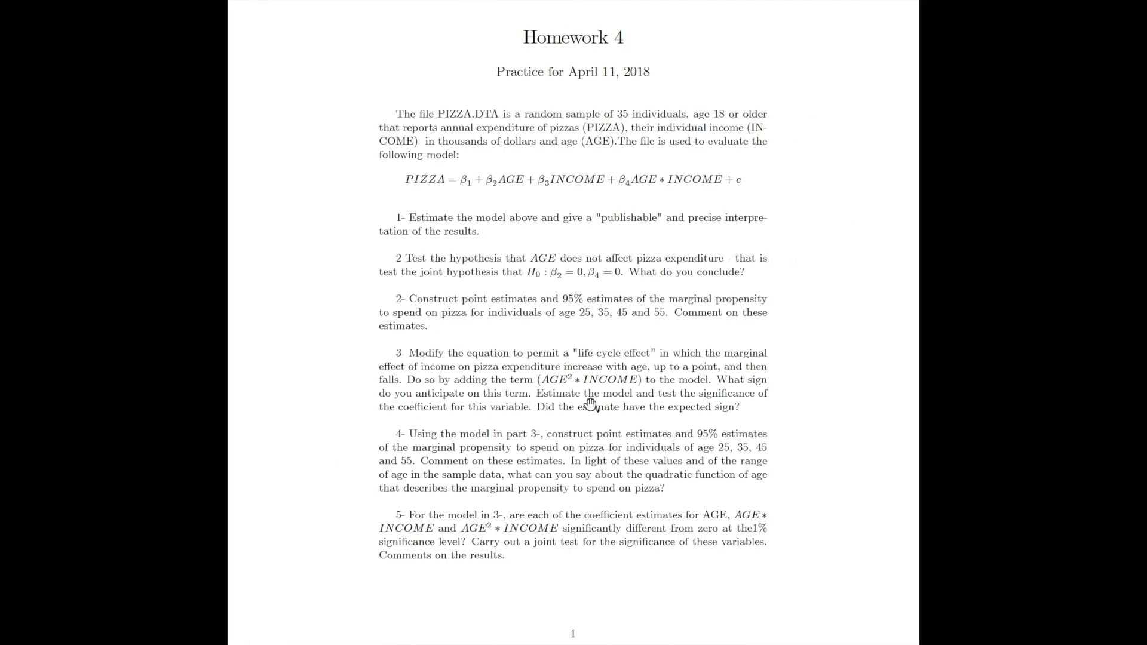
scroll(590, 428, down, 2)
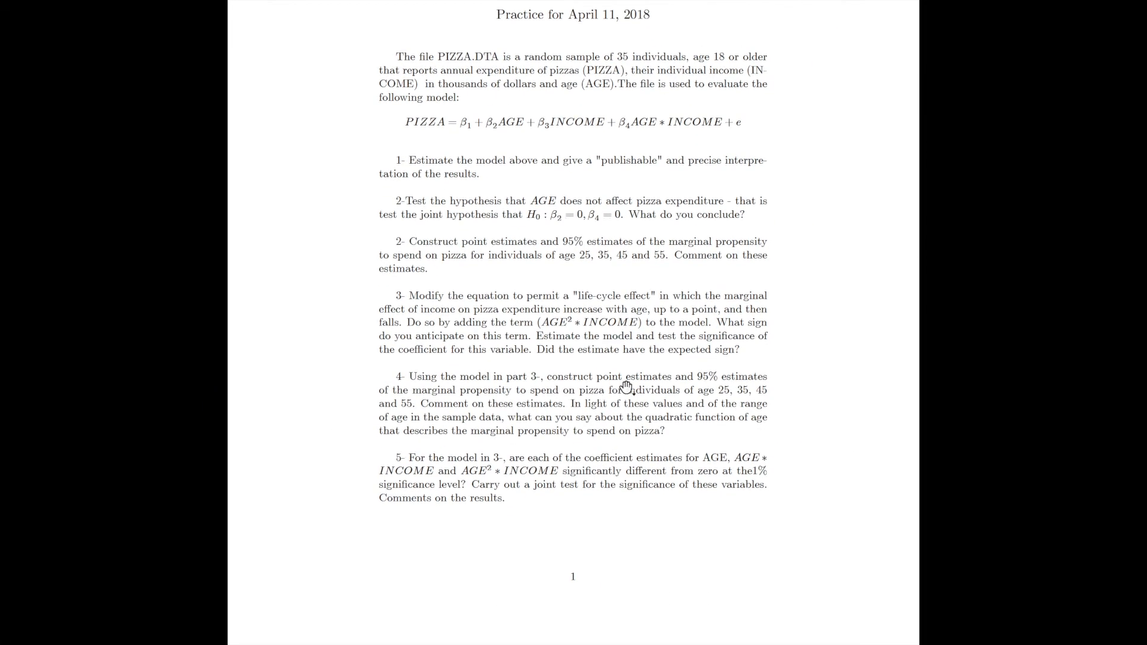
scroll(627, 388, up, 1)
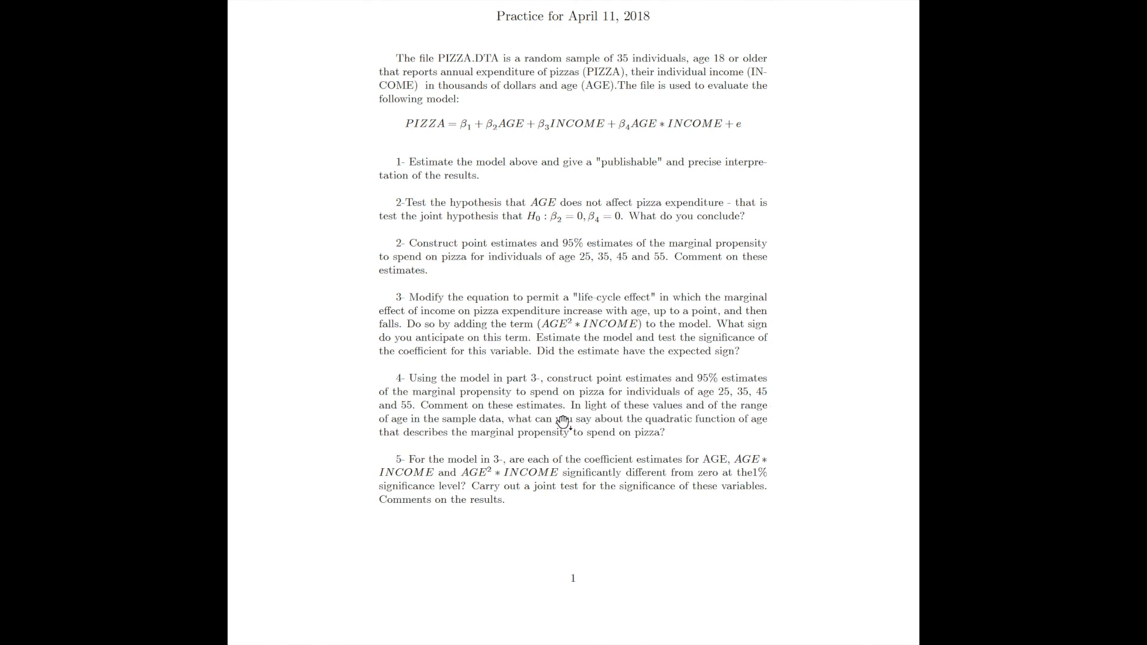
scroll(636, 408, down, 1)
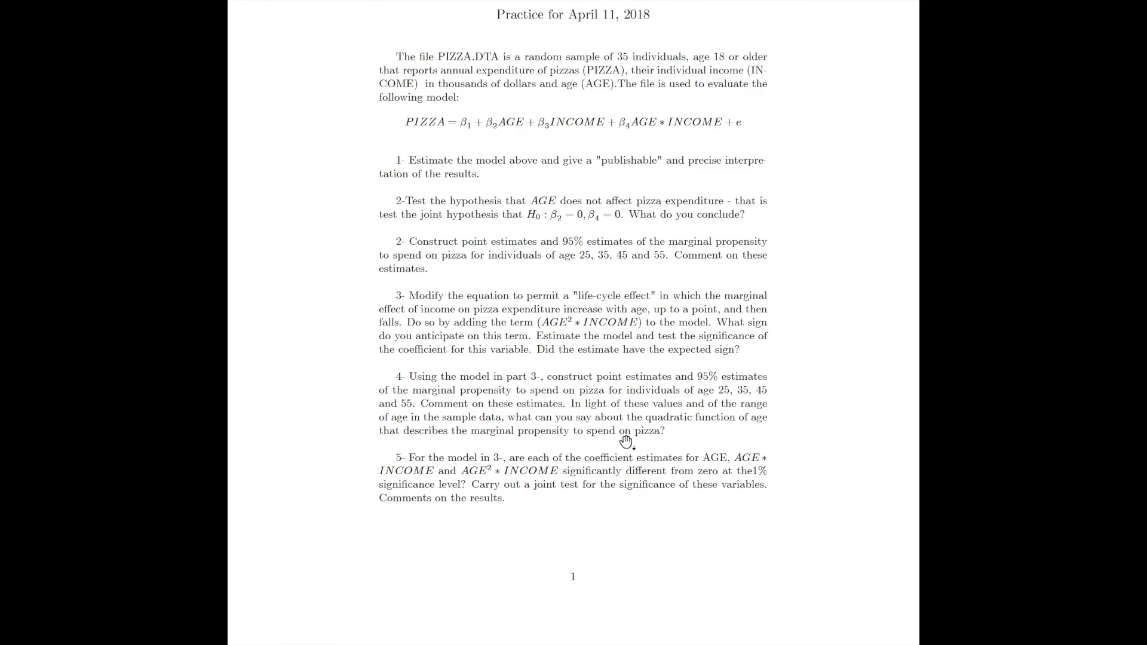
Switch back to Stata and add the comment //Number 4 below the Number 3 regression
key(ctrl+Left)
text(/)
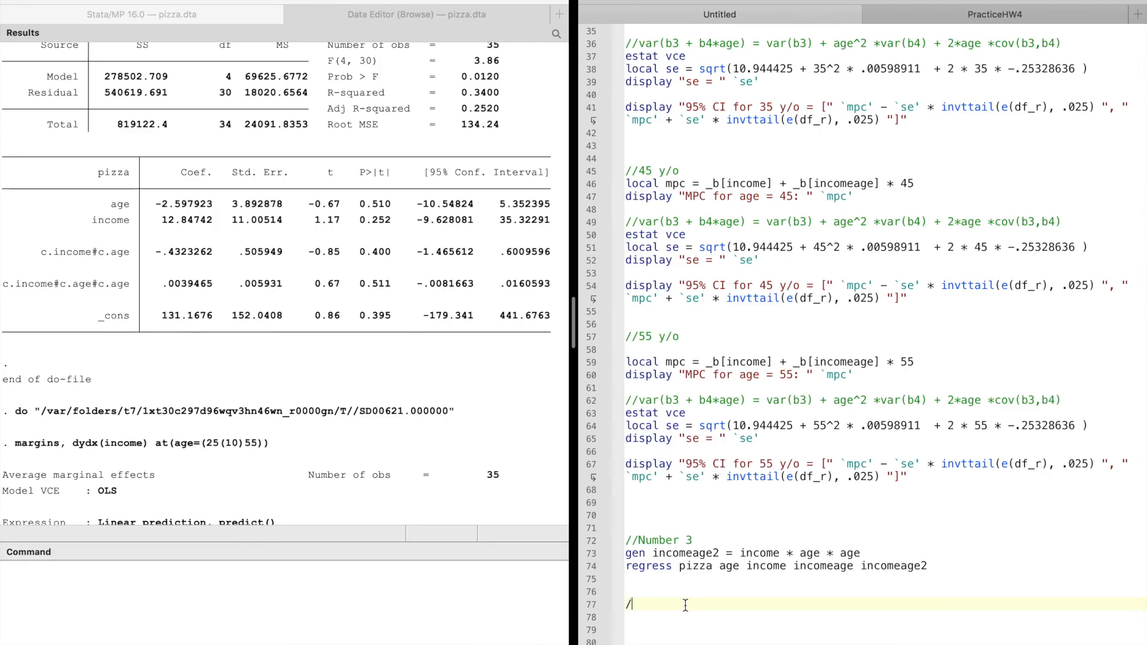
text(/Number 4)
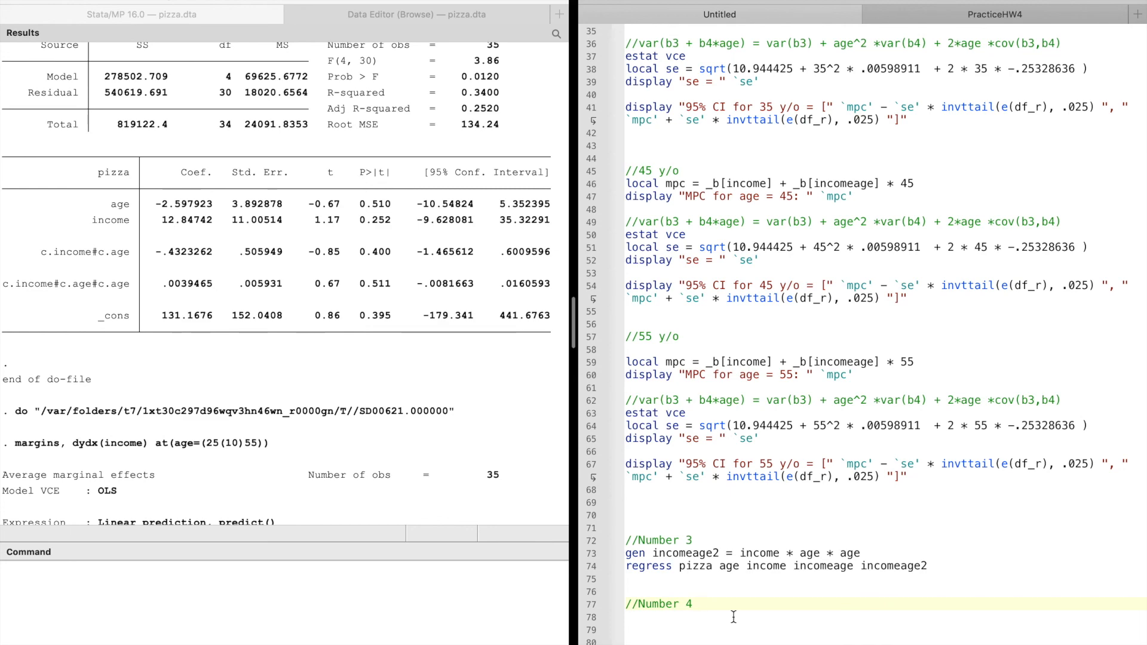
Recheck question 4 in the homework document, then in Stata add and run regress pizza age income c.age#c.income c.age#c.age#c.income under Number 4
key(ctrl+Right)
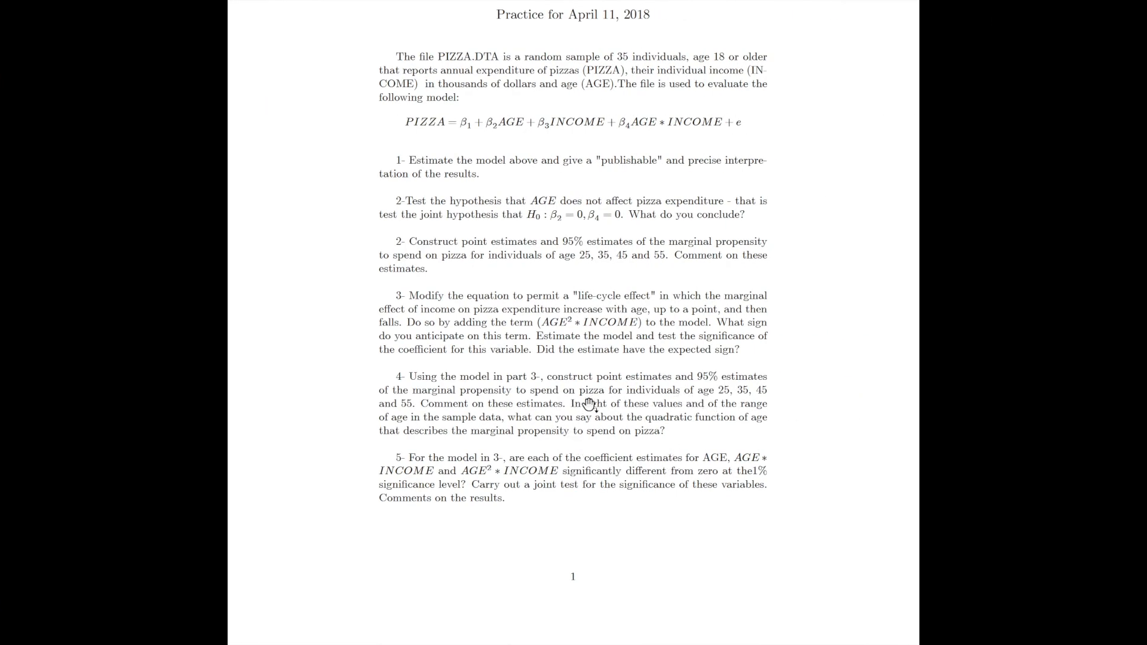
key(ctrl+Left)
key(Return)
text(regress)
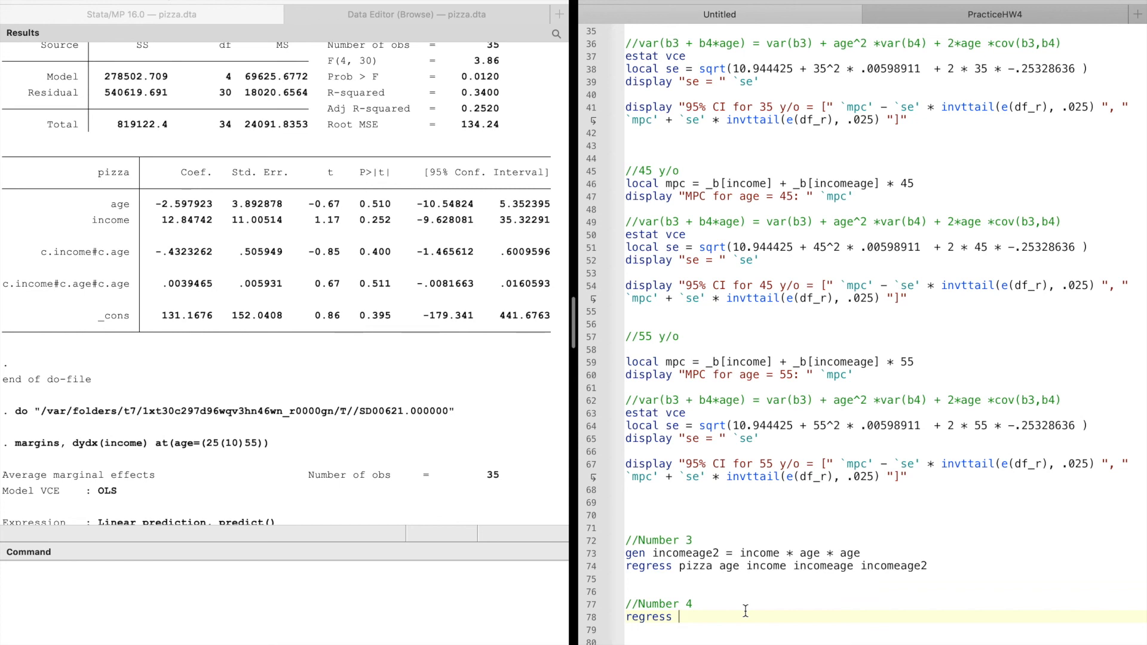
text(pizza age income c.age)
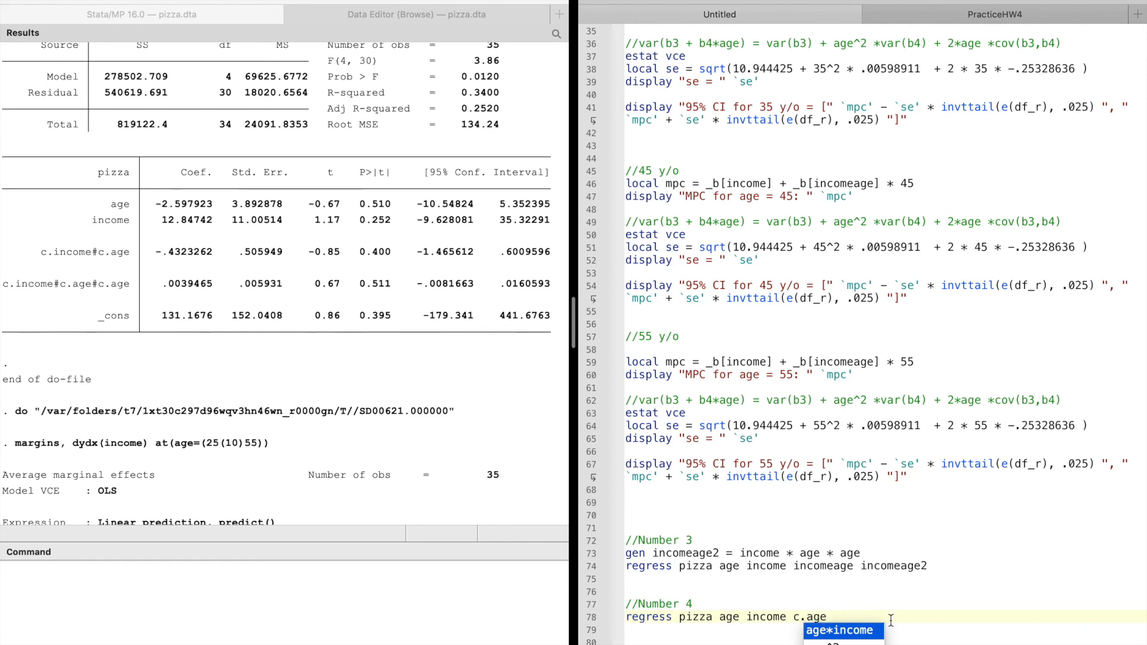
text(#)
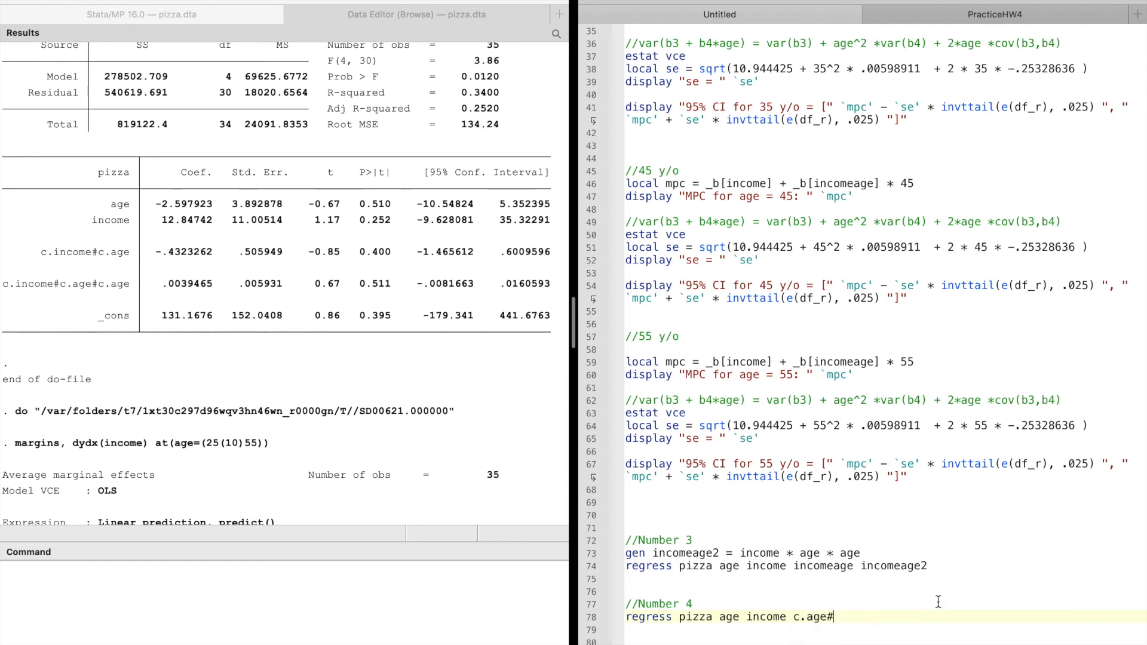
text(c.income c.age)
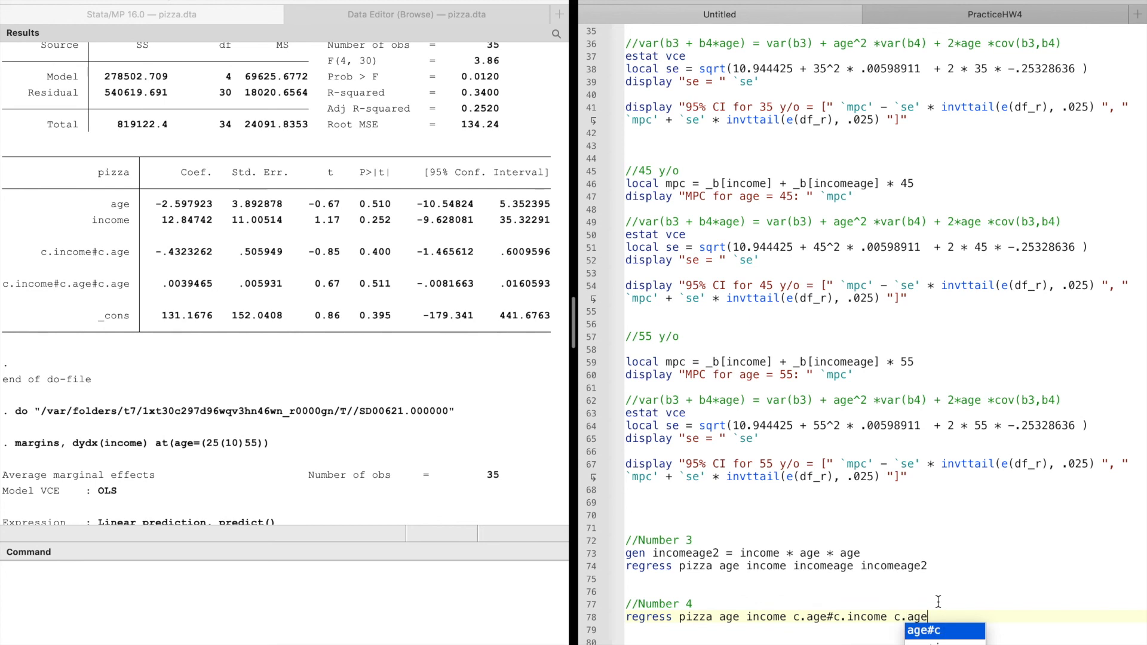
text(#c.ag)
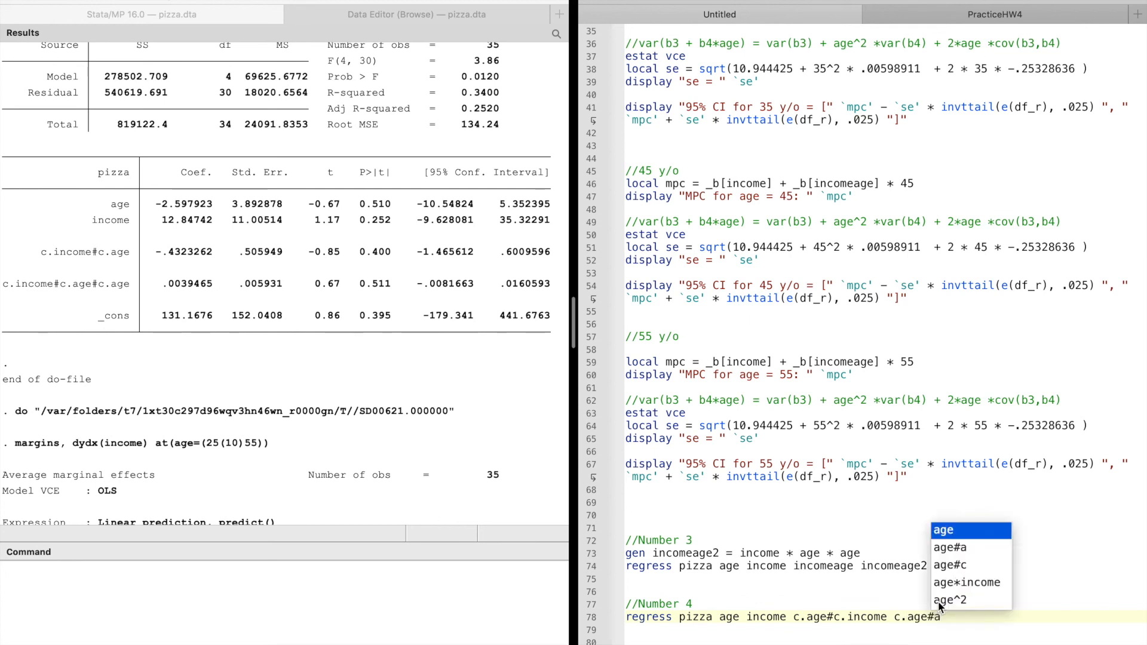
text(e#c.age#)
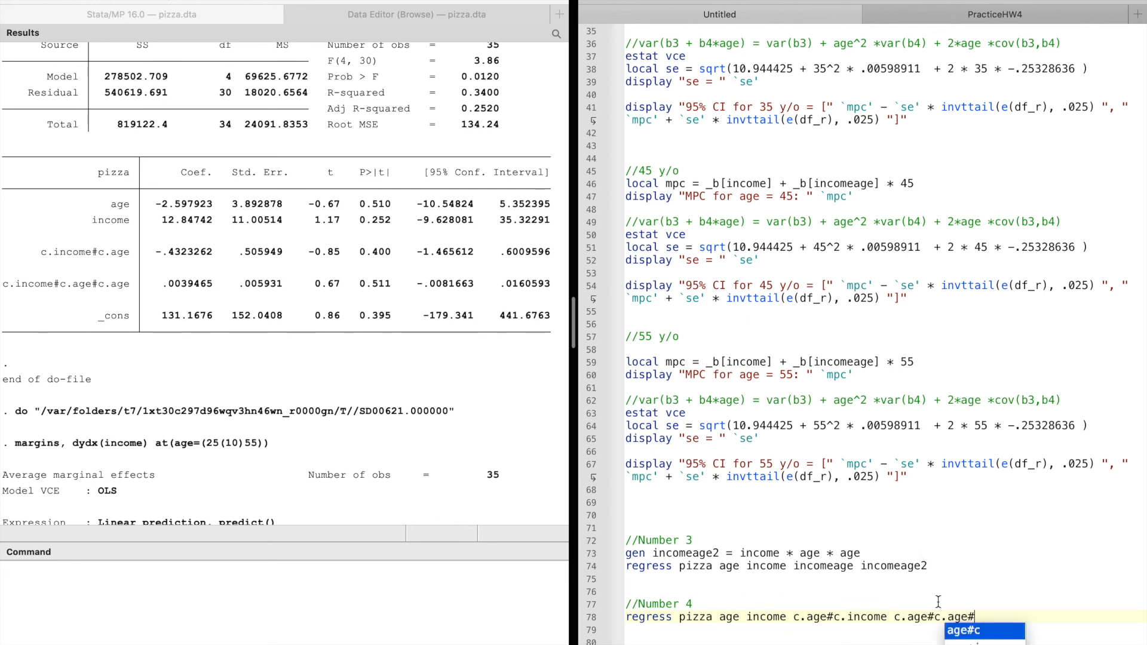
text(income)
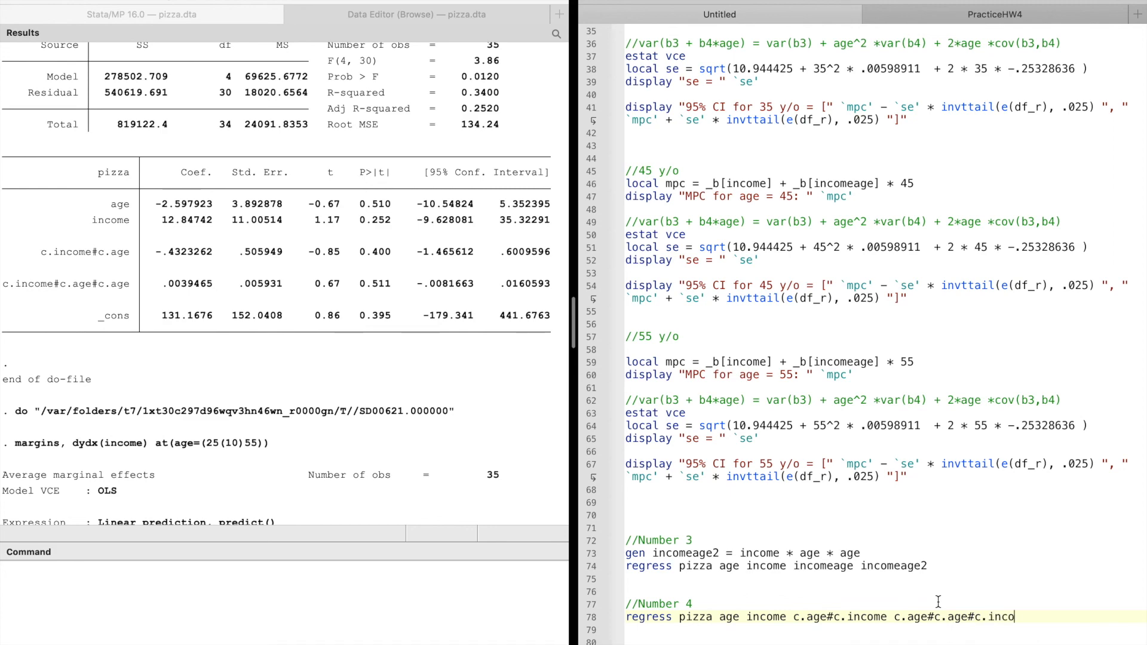
triple_click(1048, 617)
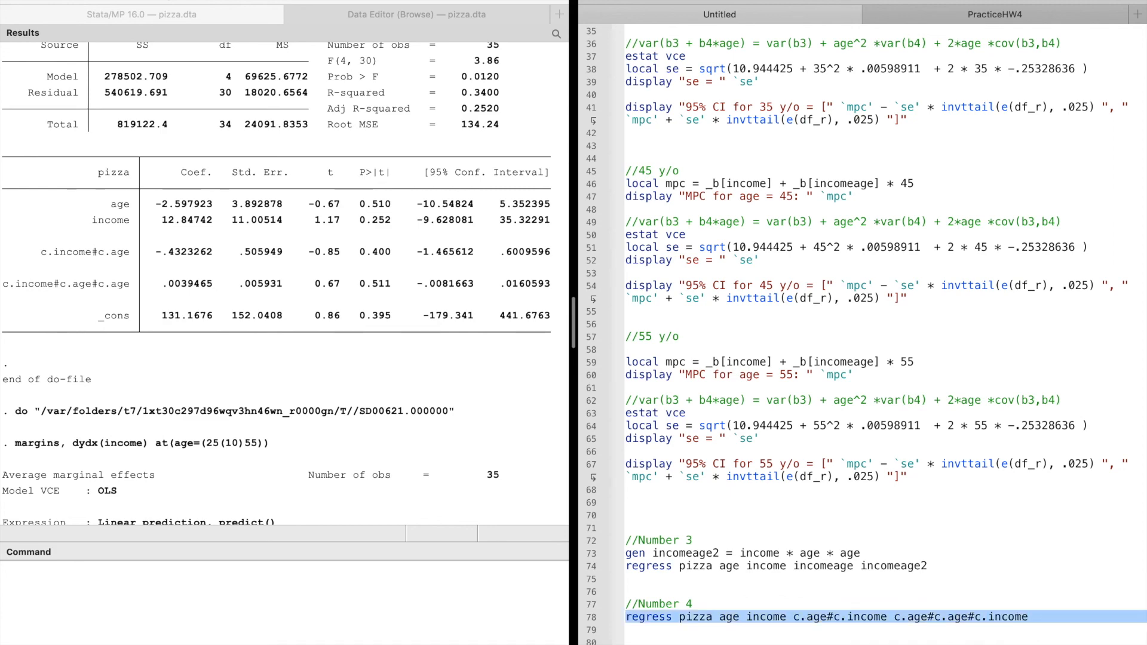
key(super+shift+d)
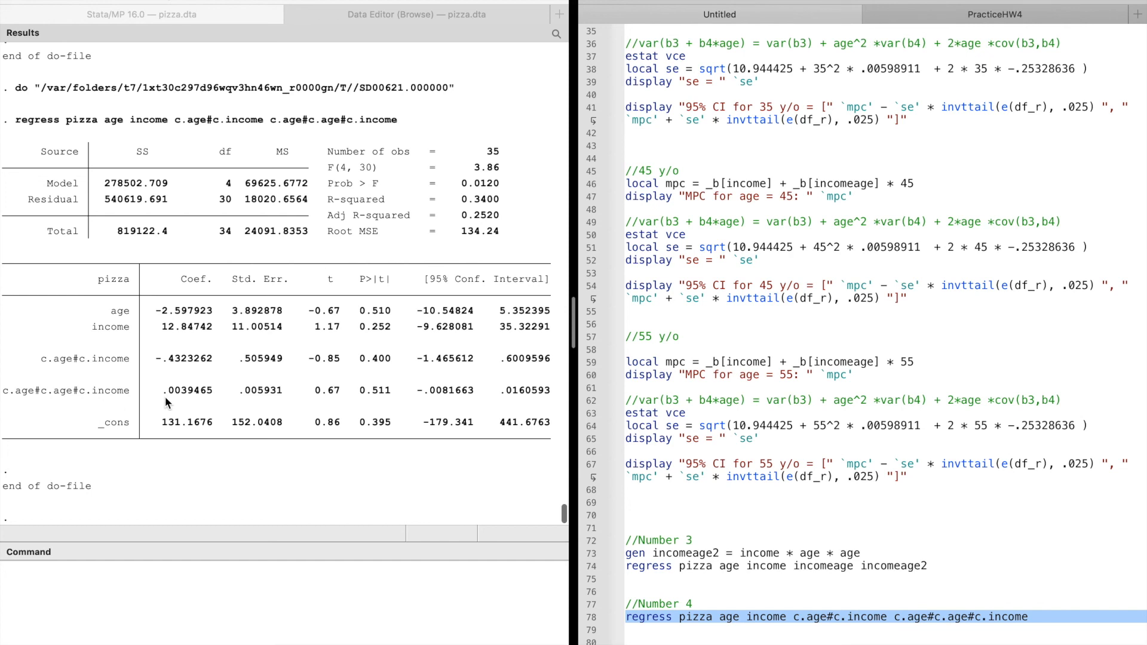
Add the line margins, dydx(income) at(age = (25(10)55)) directly below the Number 4 regression
click(766, 630)
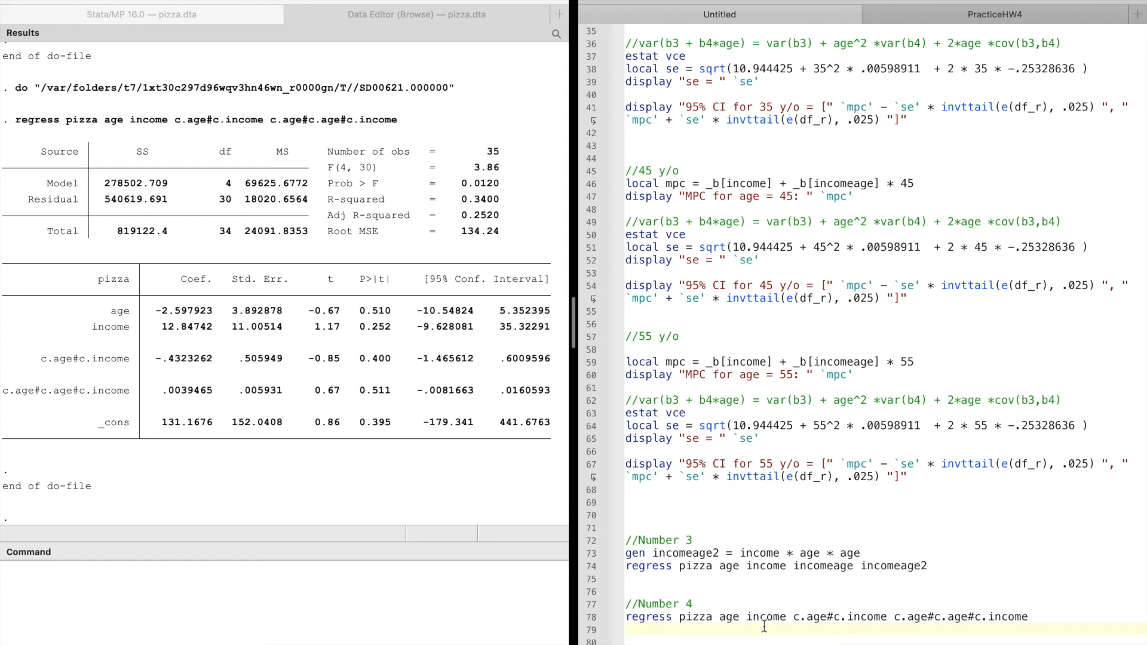
text(margins, dydx(income at age()
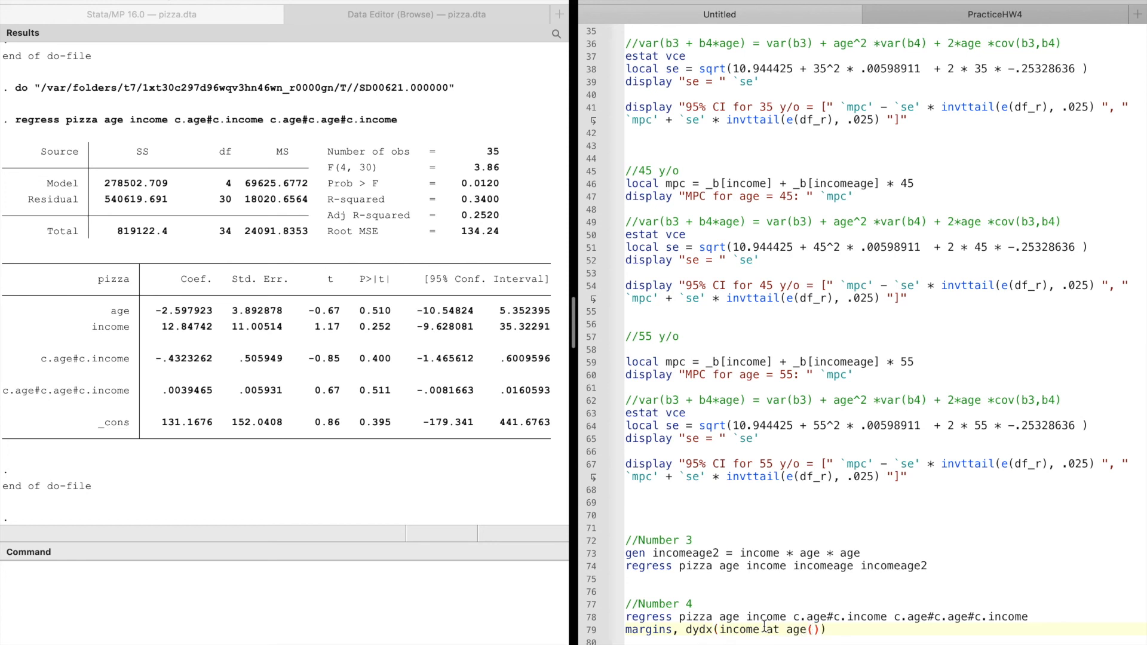
key(BackSpace)
key(BackSpace)
key(BackSpace)
key(BackSpace)
key(BackSpace)
text((age = (25(10)55))
key(BackSpace)
key(Delete)
text())
key(BackSpace)
click(762, 630)
text())
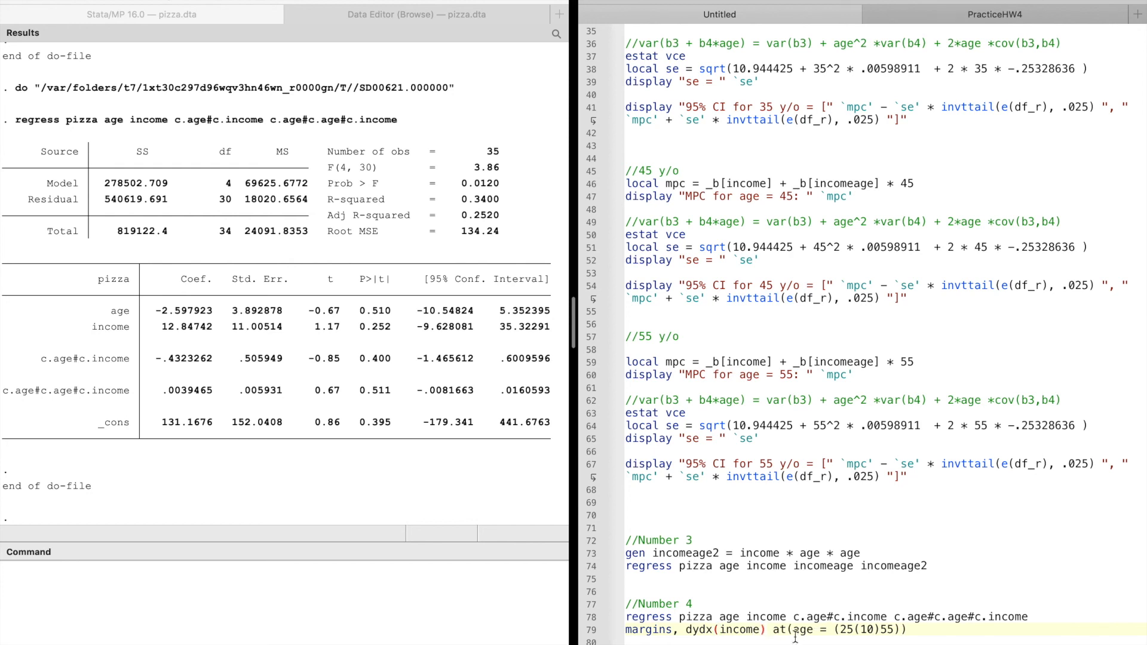
Run the Number 4 regression and margins lines together
click(835, 631)
click(906, 633)
key(Return)
key(shift+Up)
key(shift+Up)
click(1112, 12)
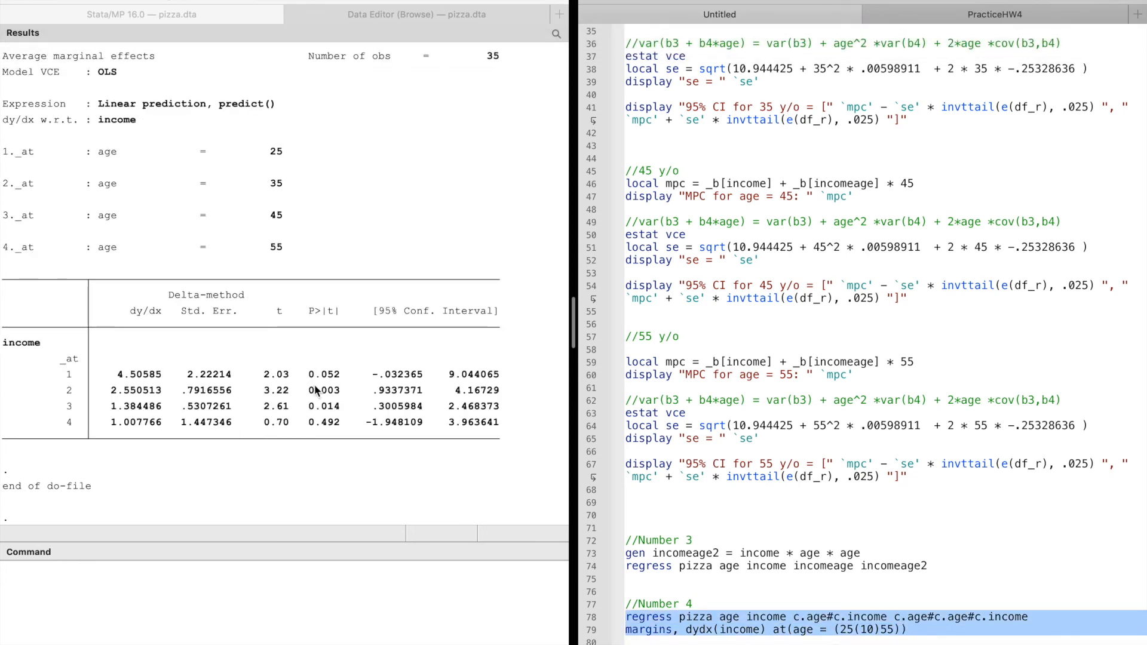
Examine the 95% confidence intervals of the income marginal effects at ages 25, 35, 45 and 55
drag(372, 374, 500, 380)
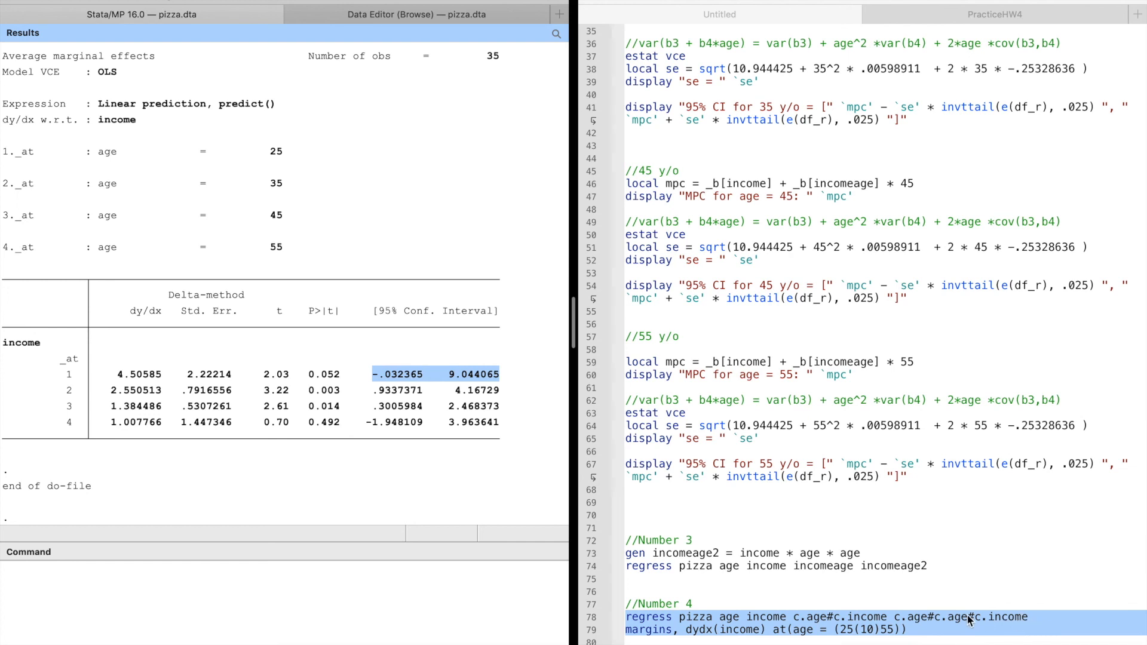
click(378, 397)
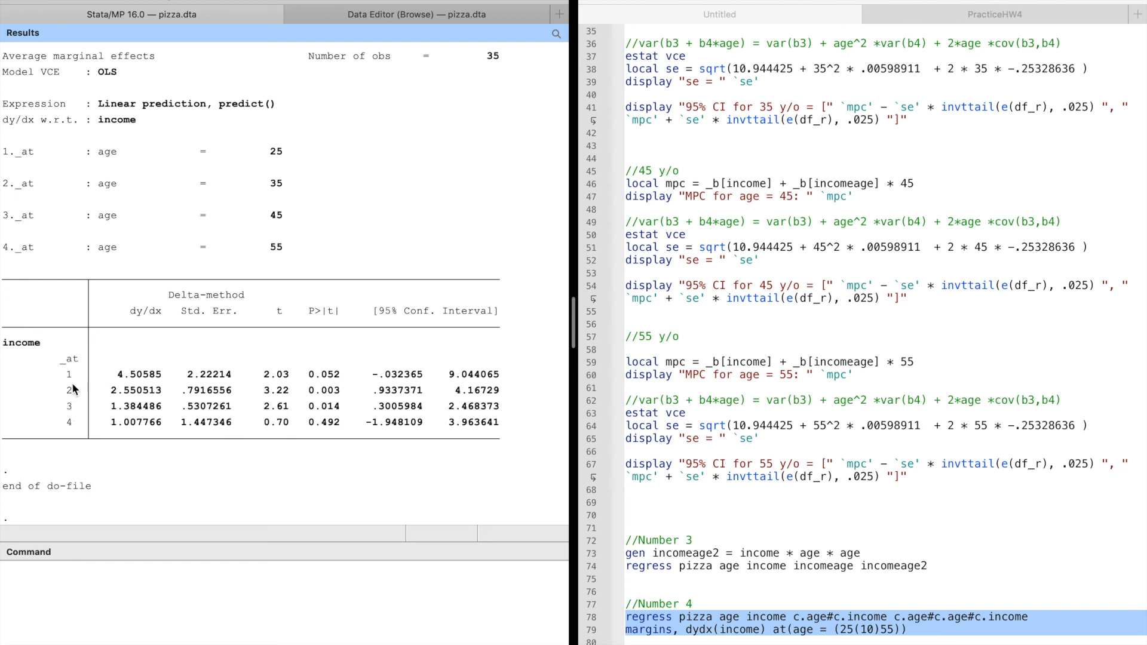
drag(369, 376, 505, 377)
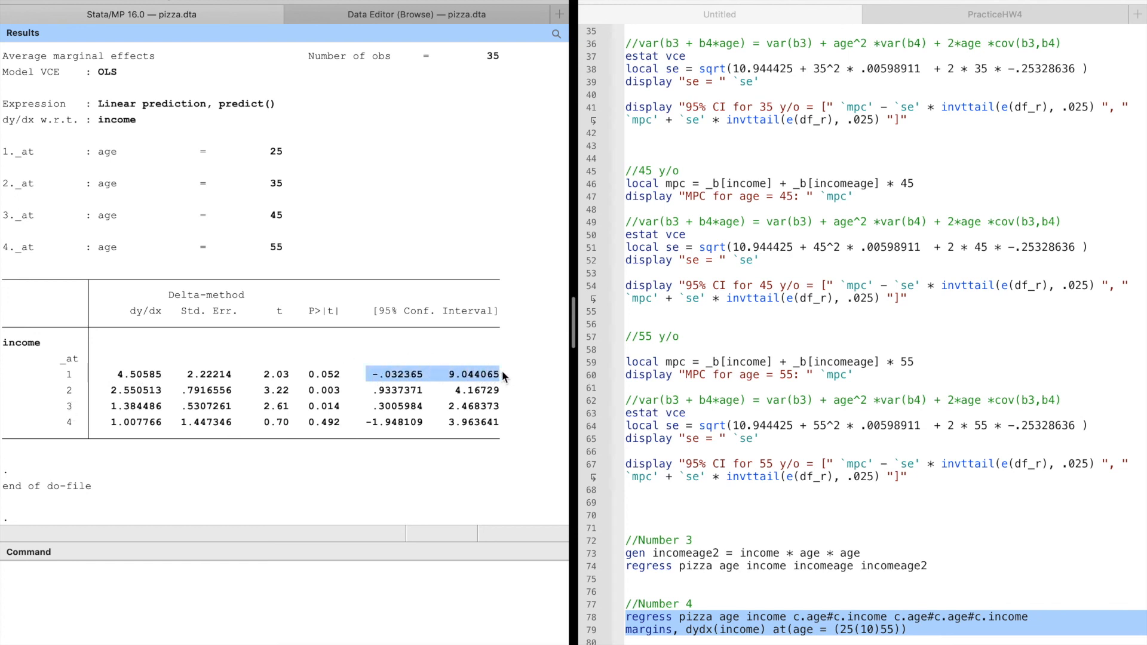
drag(374, 392, 505, 392)
drag(375, 408, 488, 410)
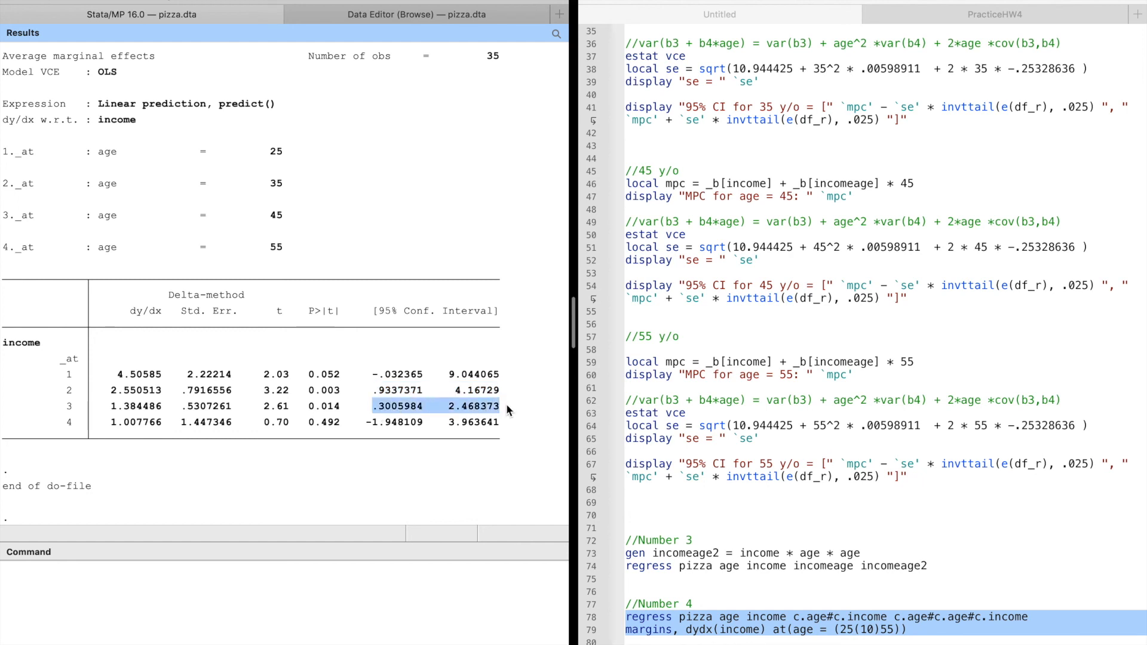
drag(361, 423, 498, 427)
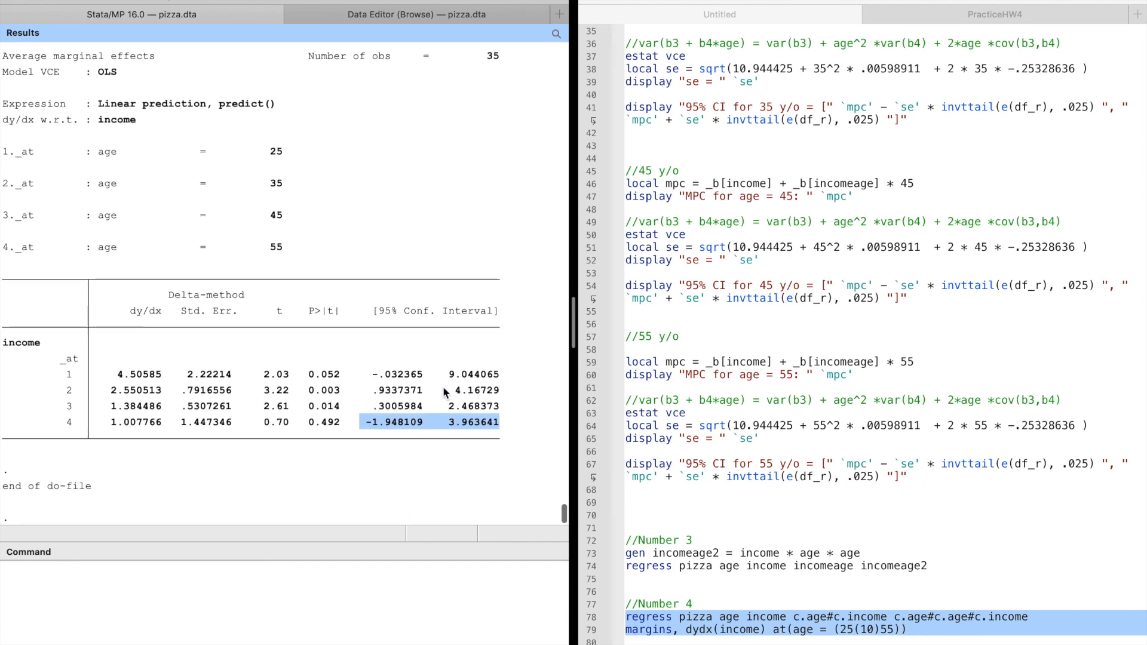
Read question 5 in the homework document, then return to Stata and add the comment //Number 5 a few lines below the margins command
click(942, 630)
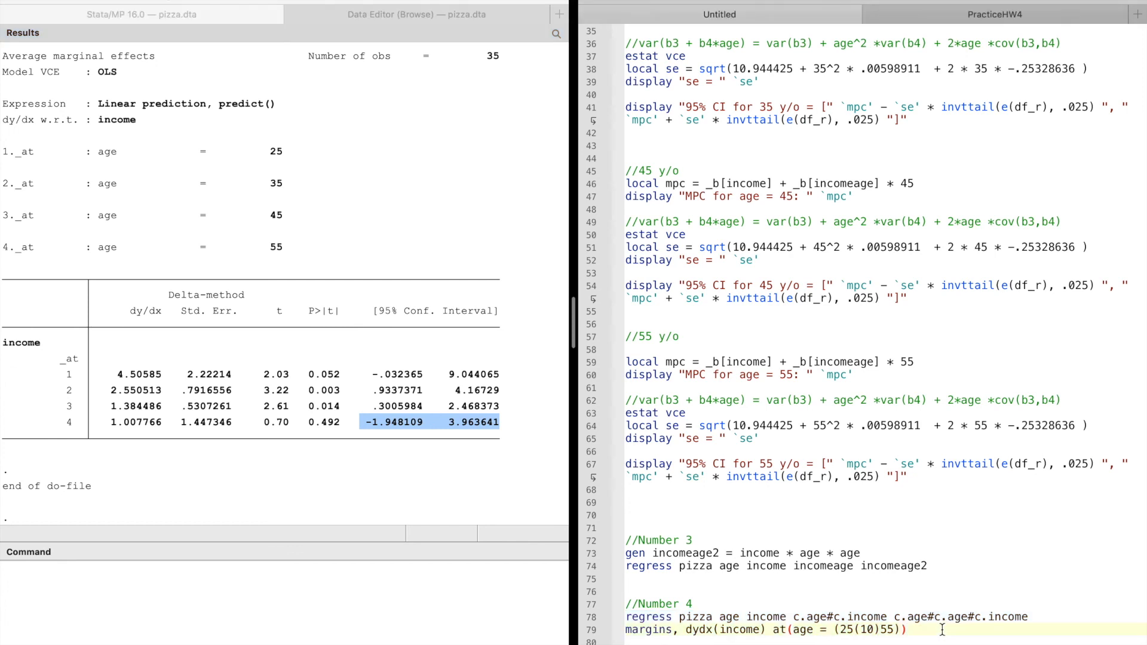
key(Return)
key(Return)
key(Return)
key(Return)
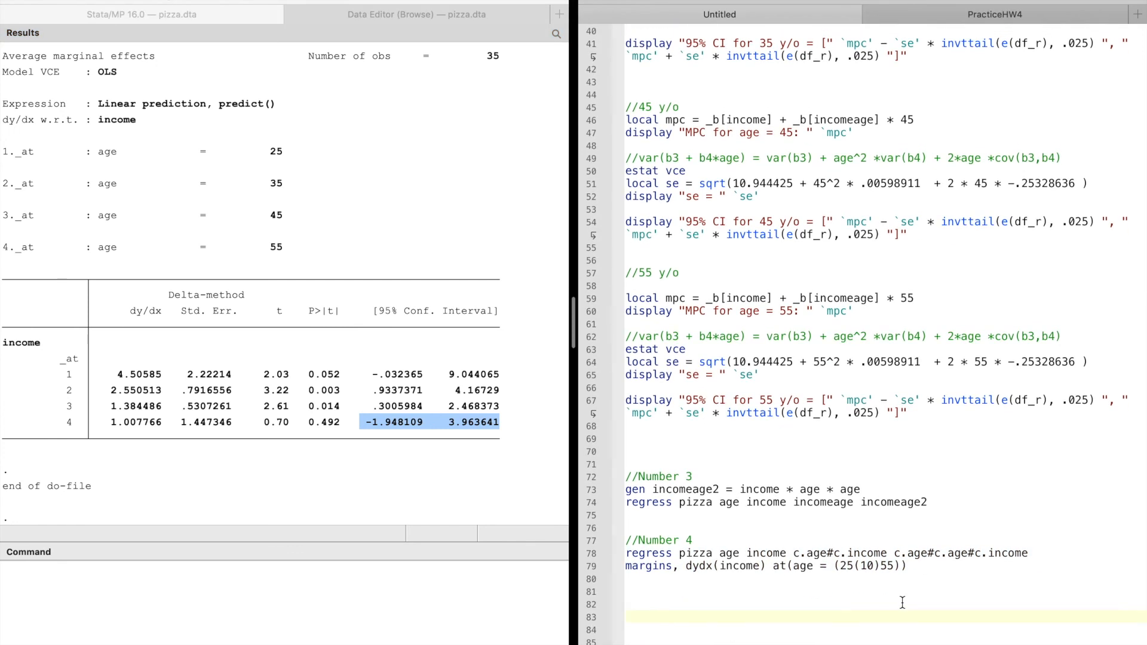
key(ctrl+Right)
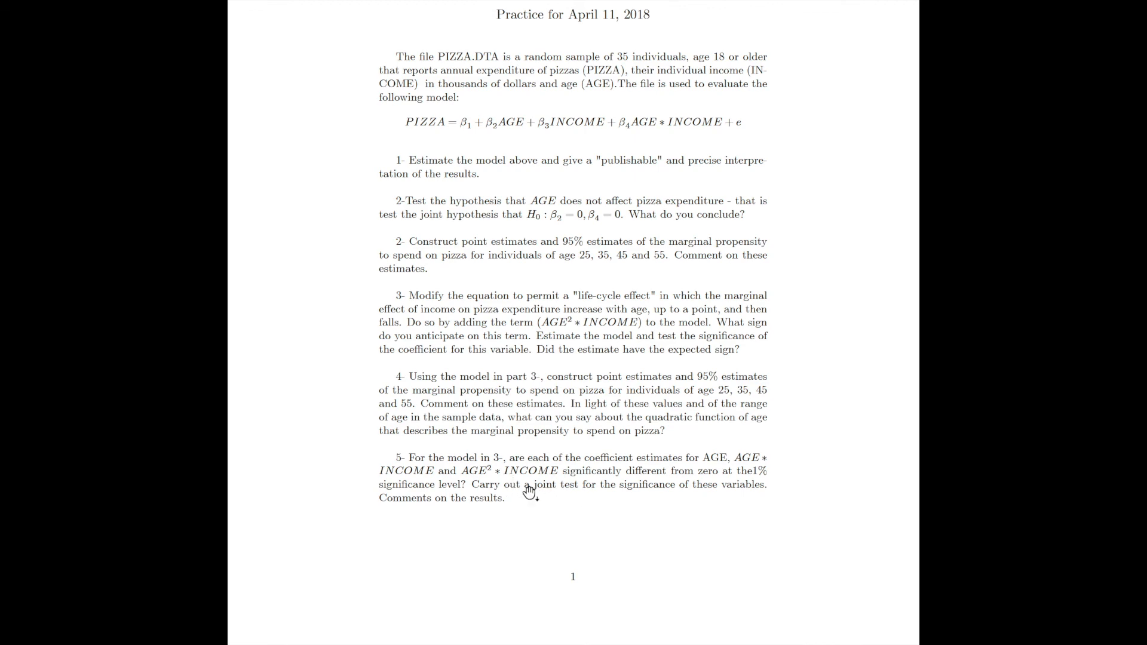
key(ctrl+Left)
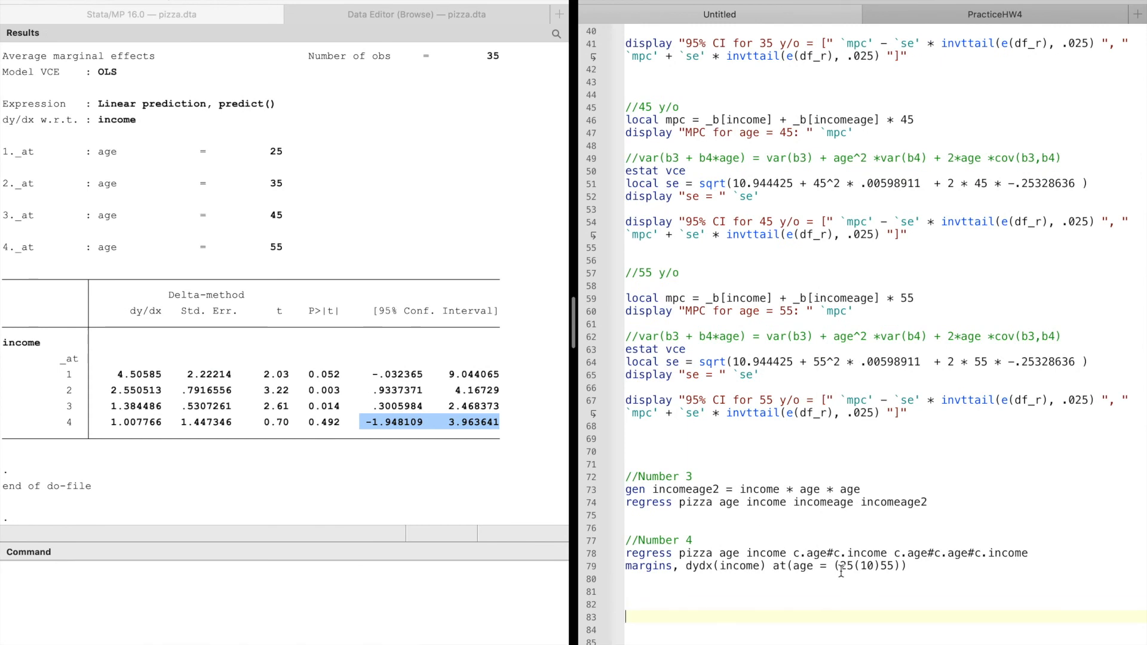
text(//Number 5 )
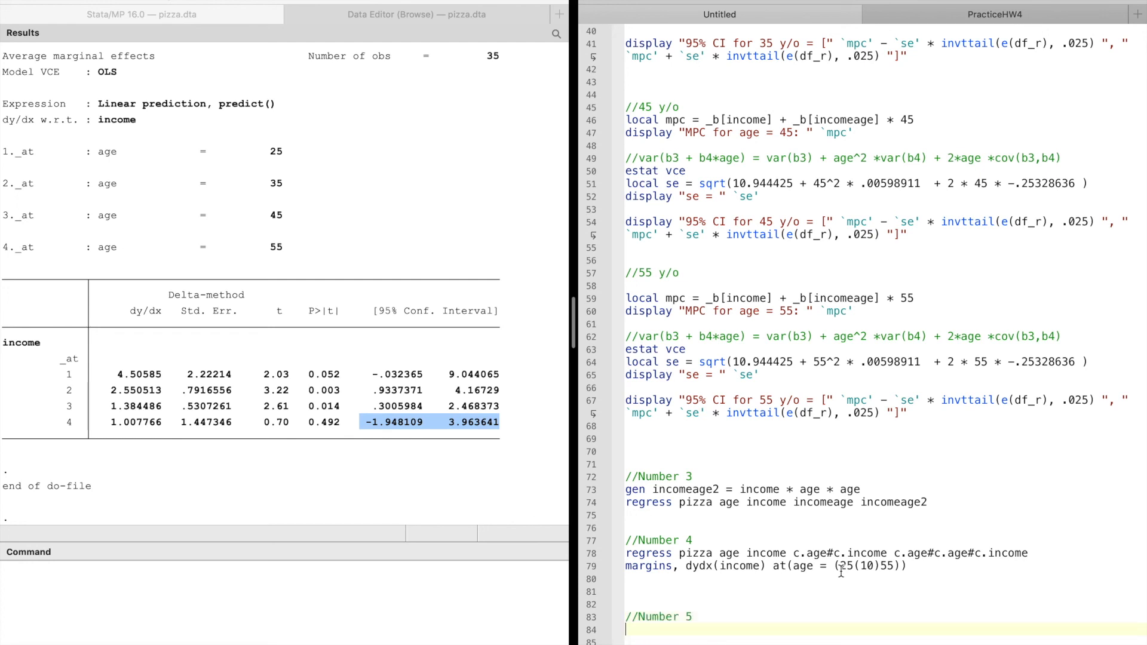
Write the joint test line test age c.income#c.age c.income#c.age#c.age under Number 5
text(test age c.income)
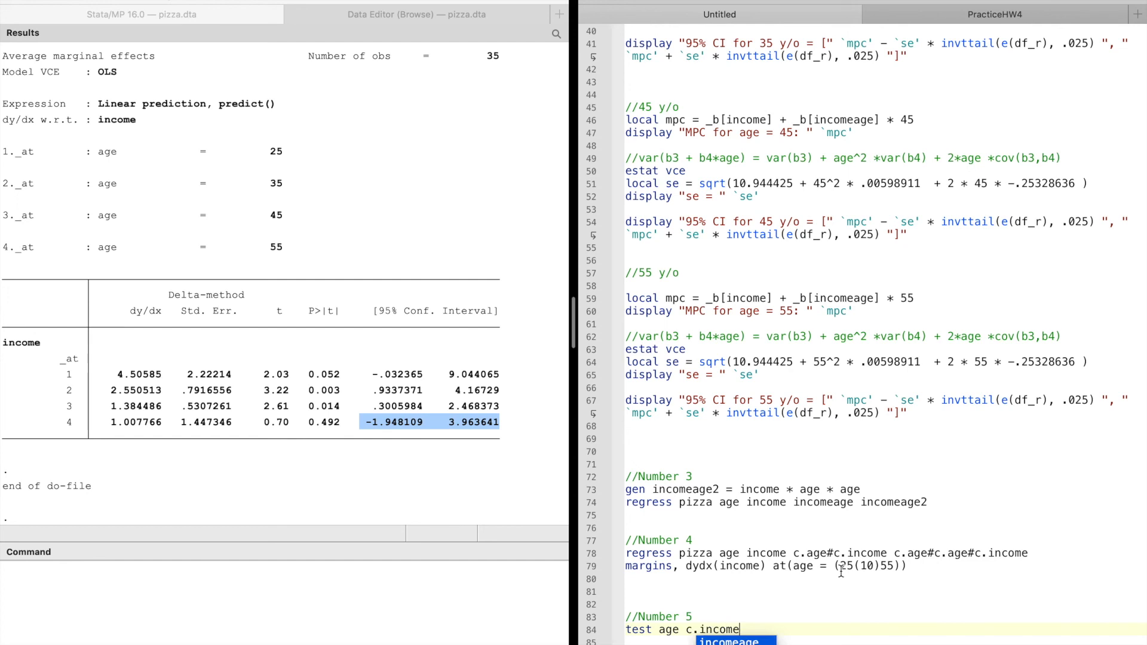
key(Escape)
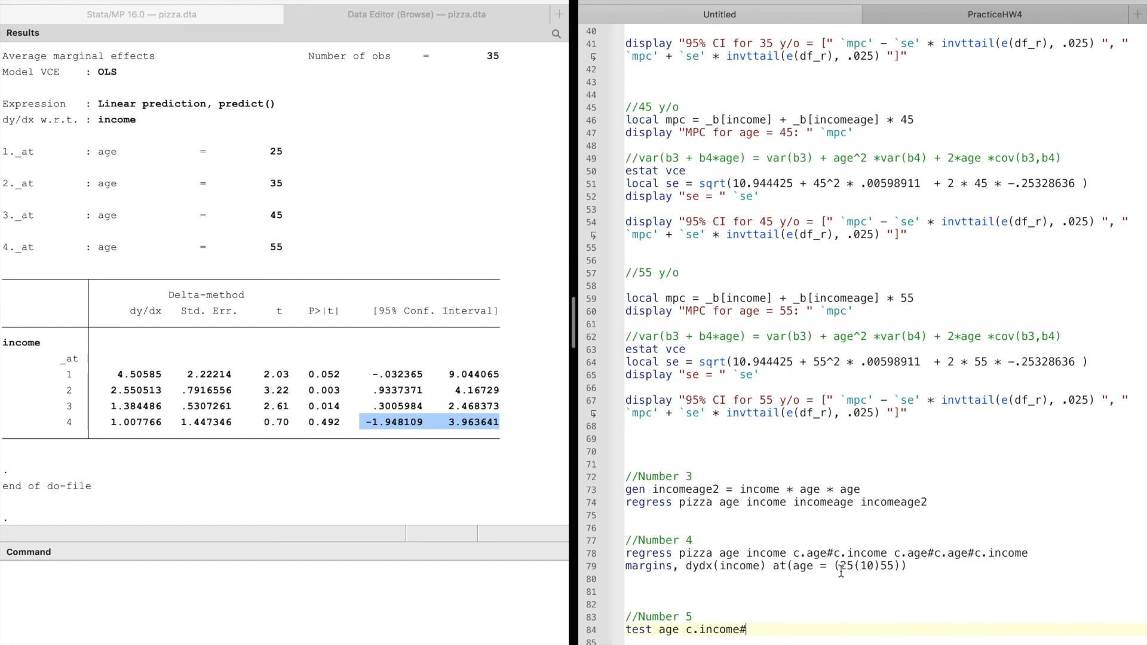
text(#c.age)
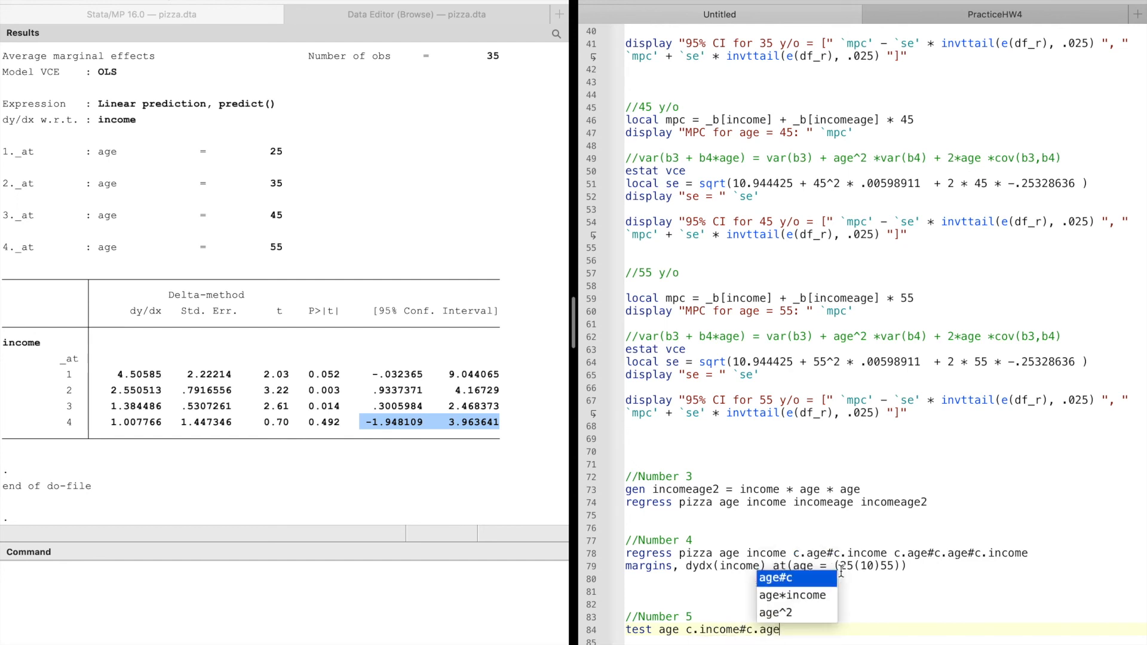
text( c.income)
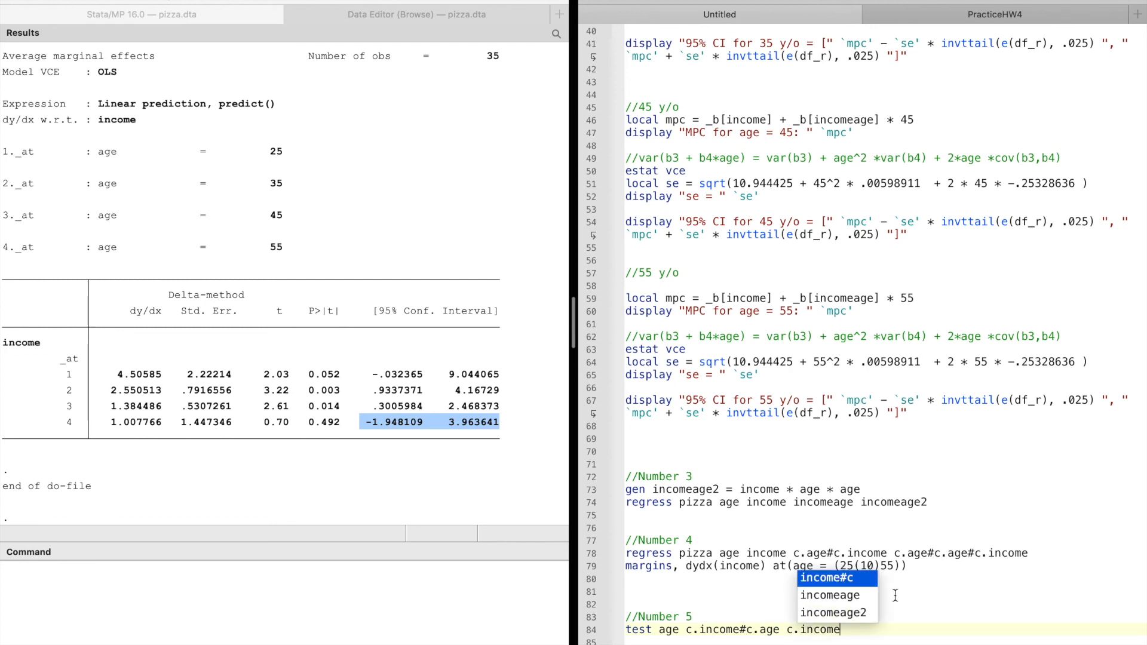
text(#c.ag)
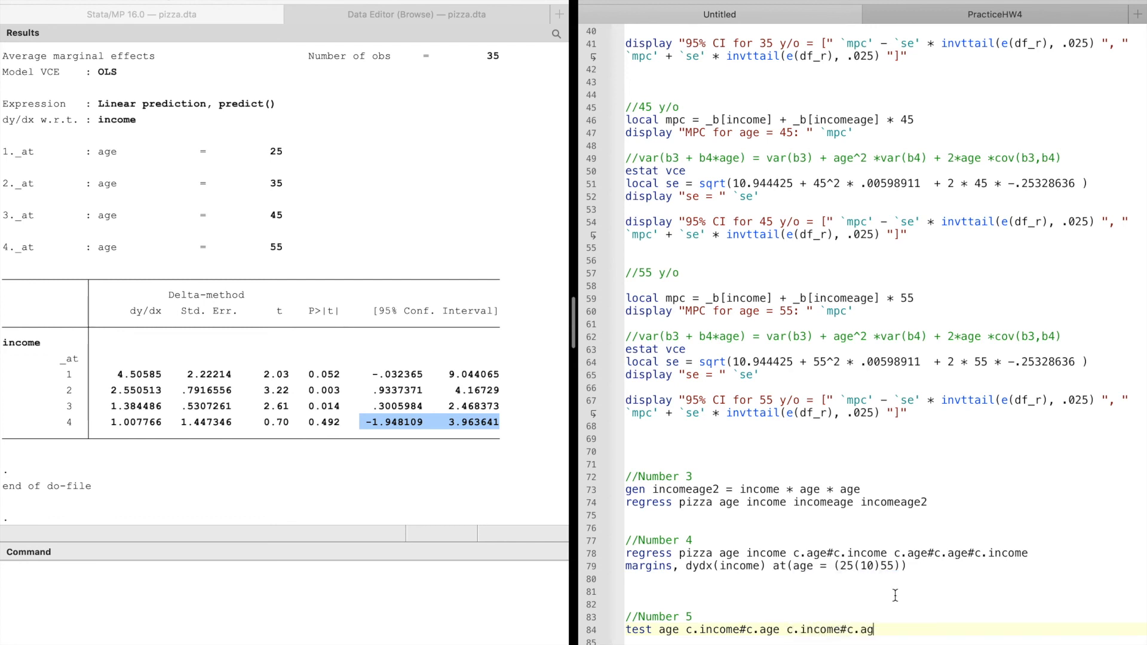
text(e#c.age)
Check the age and interaction terms of the Number 5 test line and run it
double_click(817, 630)
drag(940, 630, 787, 631)
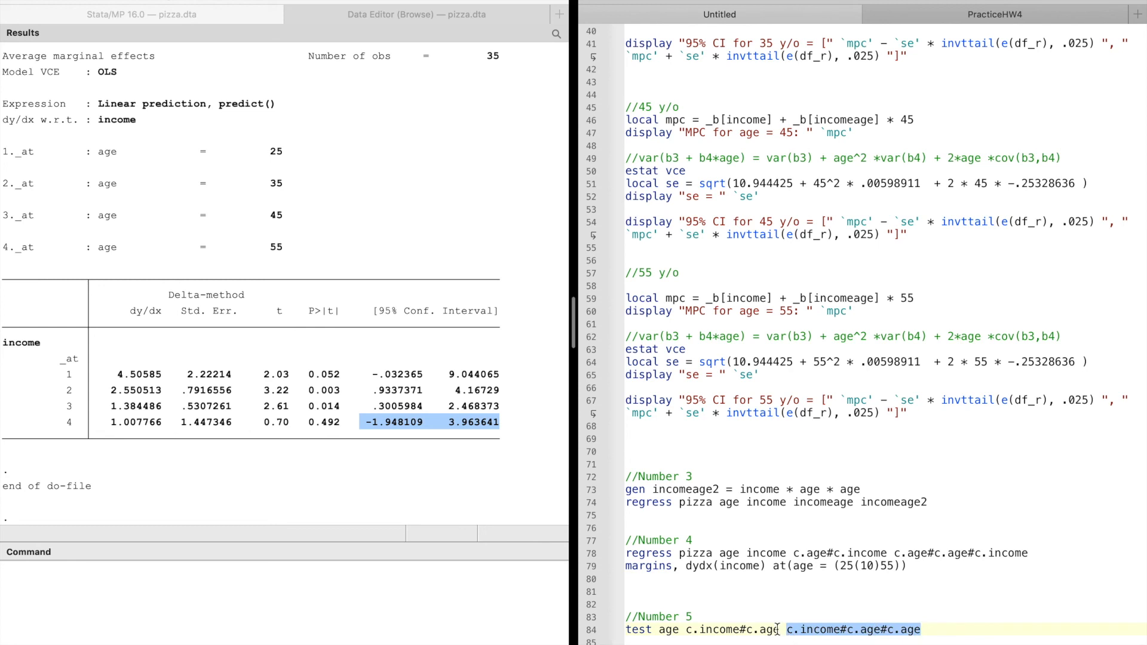
click(778, 629)
double_click(664, 631)
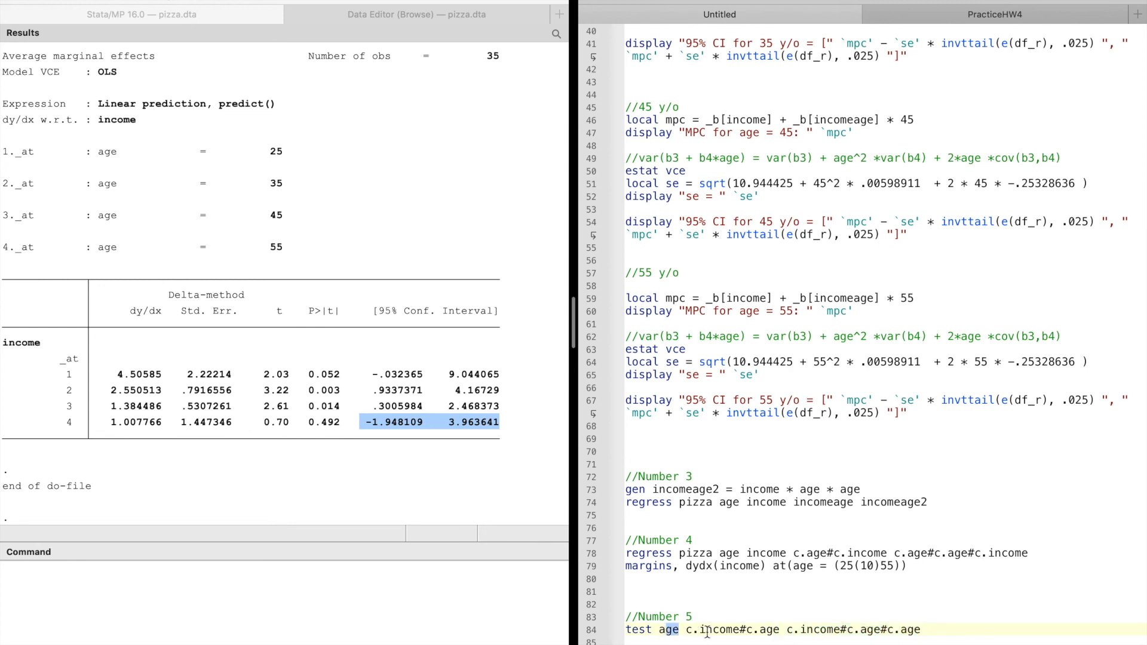
drag(686, 631, 924, 632)
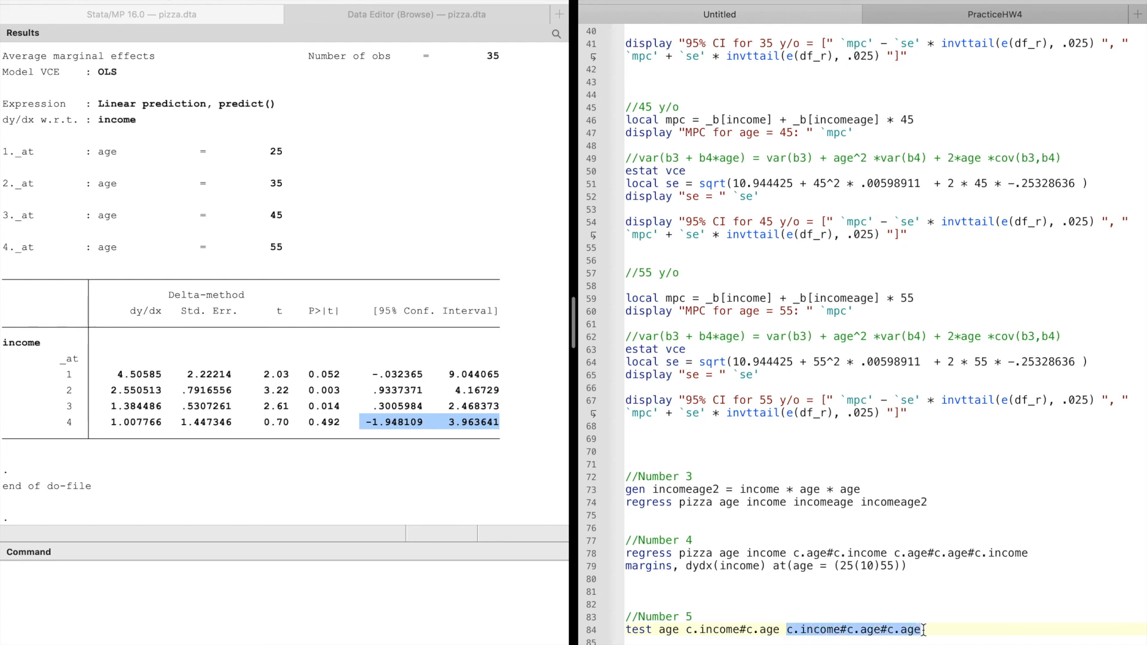
click(932, 631)
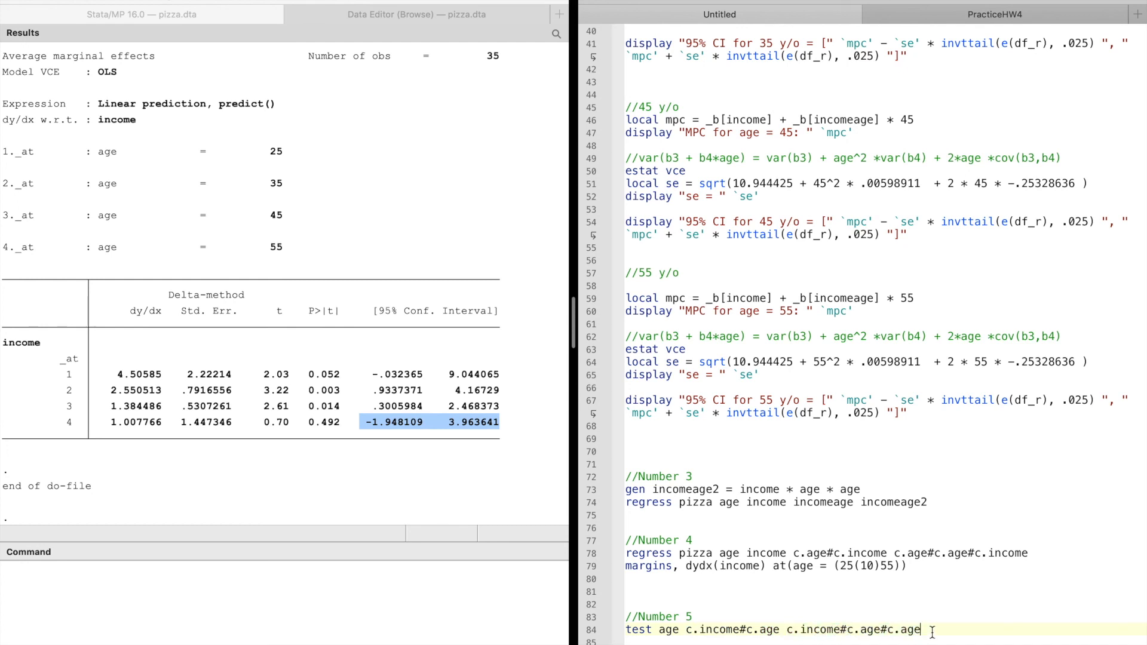
drag(932, 631, 613, 633)
key(super+shift+d)
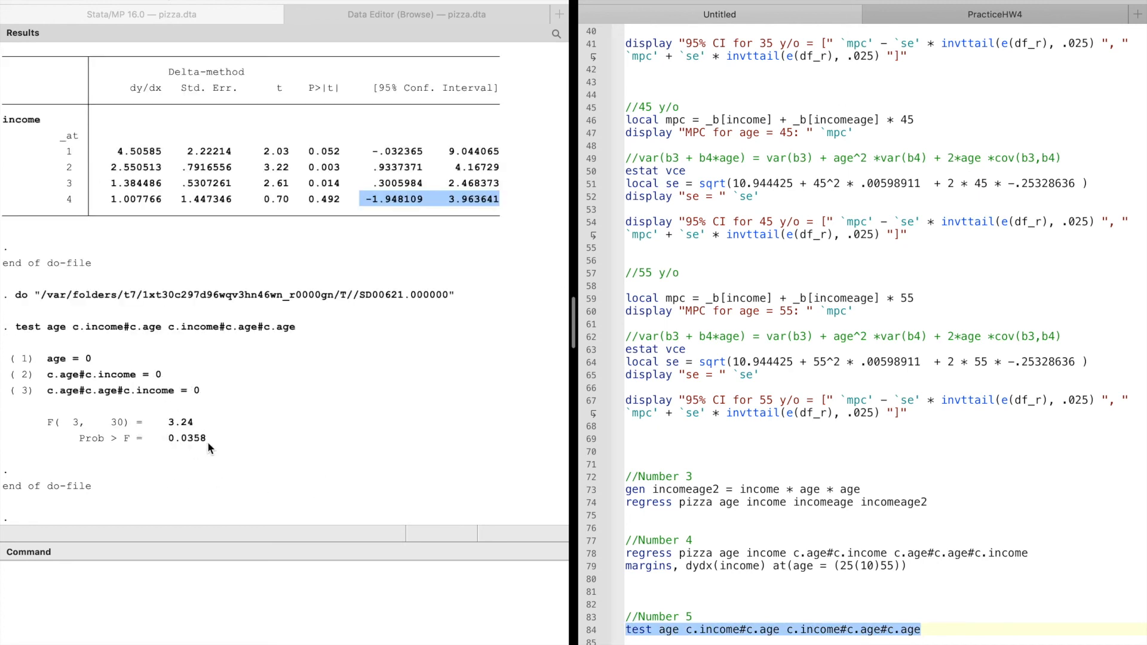
Examine the joint test's F statistic and p-value, and look back over the Number 3 to Number 5 commands
drag(194, 430, 173, 430)
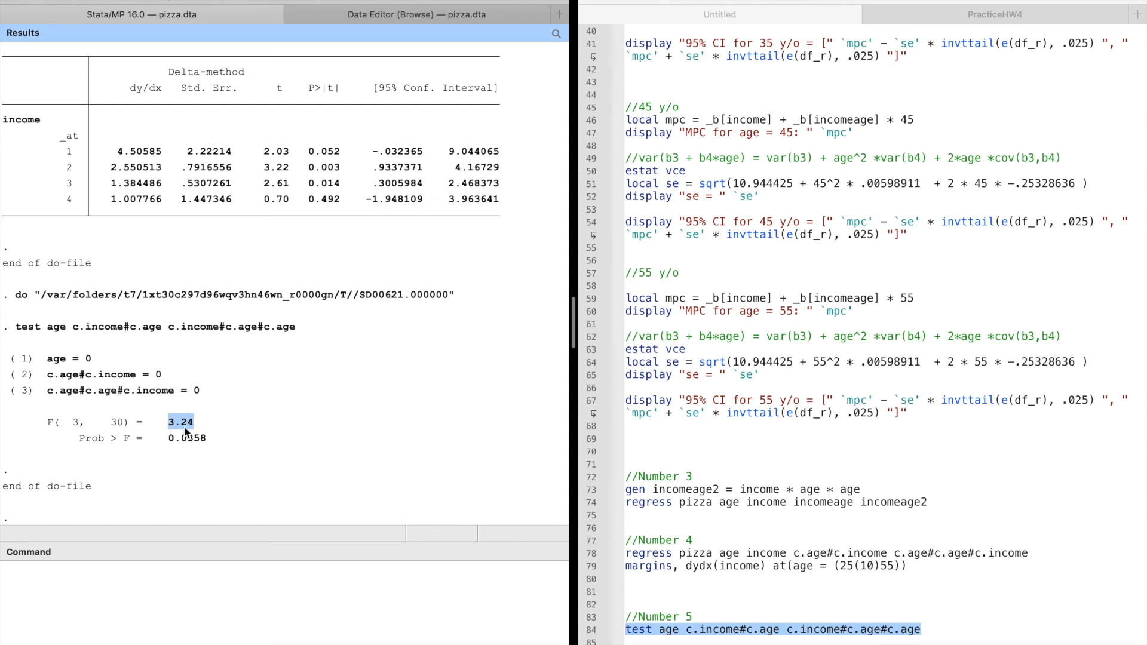
click(209, 442)
key(ctrl+Left)
key(ctrl+Right)
scroll(794, 594, up, 1)
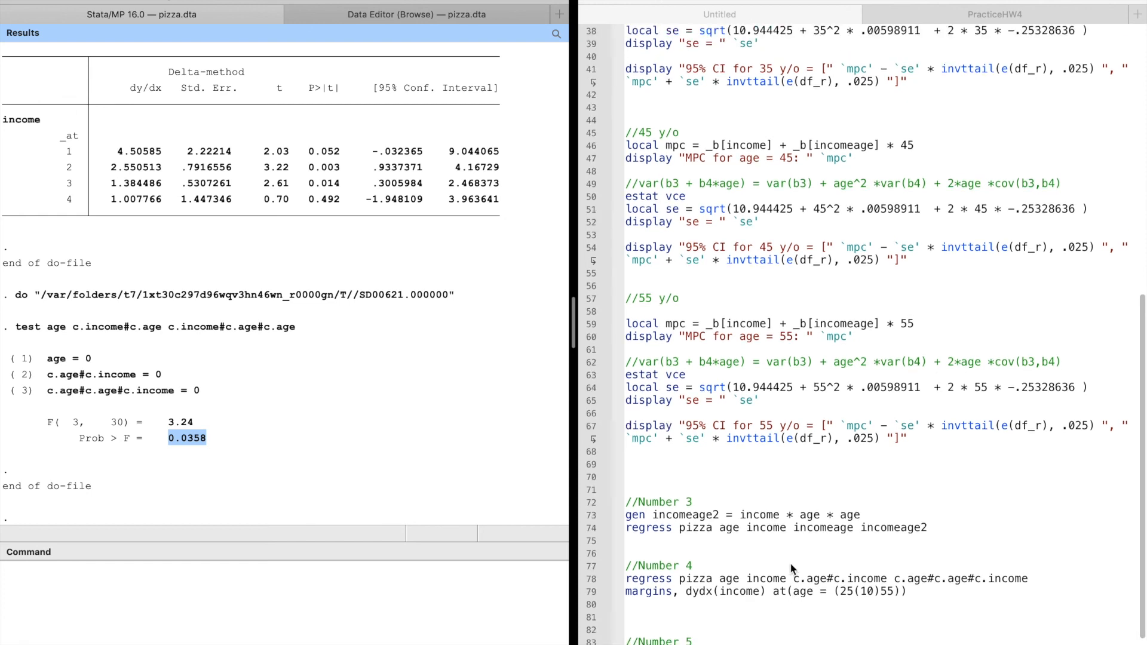
scroll(717, 536, up, 1)
scroll(717, 536, down, 2)
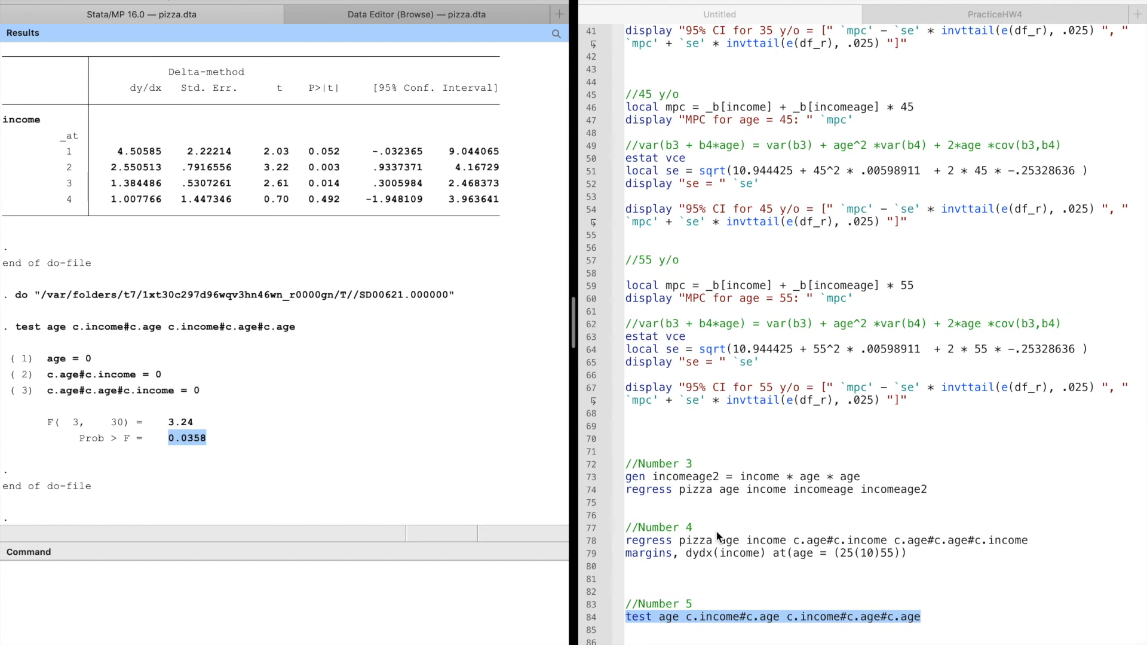